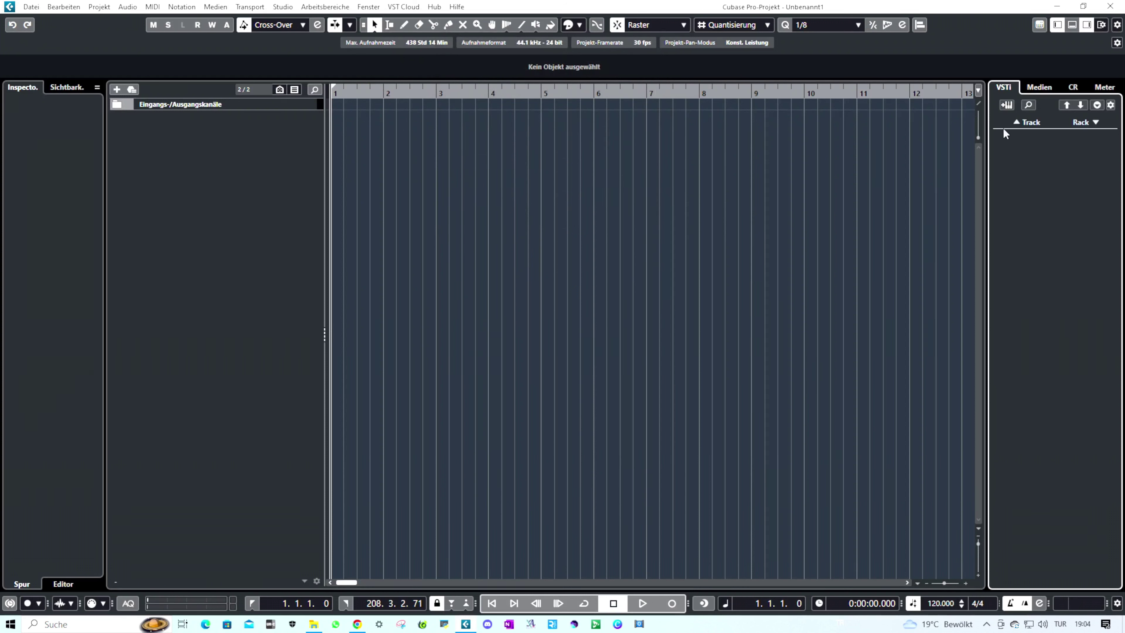
Step: Add an EZbass instrument track to the project from the VST instruments in the media browser
{"action": "left_click", "coordinate": [1038, 87]}
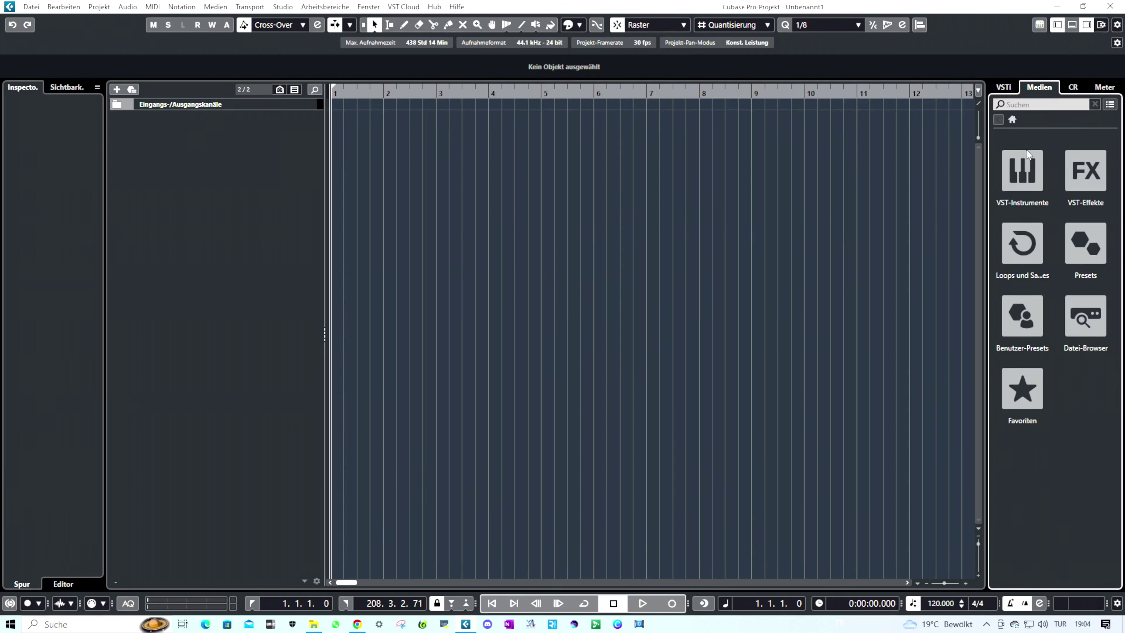
{"action": "left_click", "coordinate": [1022, 170]}
{"action": "left_click_drag", "start_coordinate": [1059, 229], "coordinate": [248, 271]}
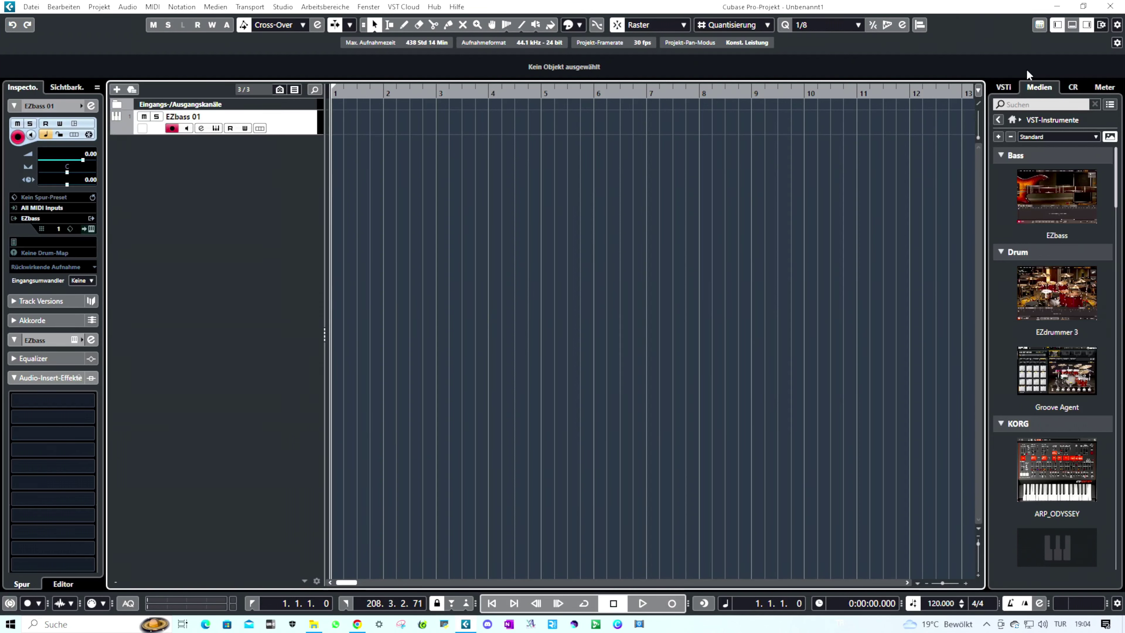
{"action": "left_click", "coordinate": [1004, 86]}
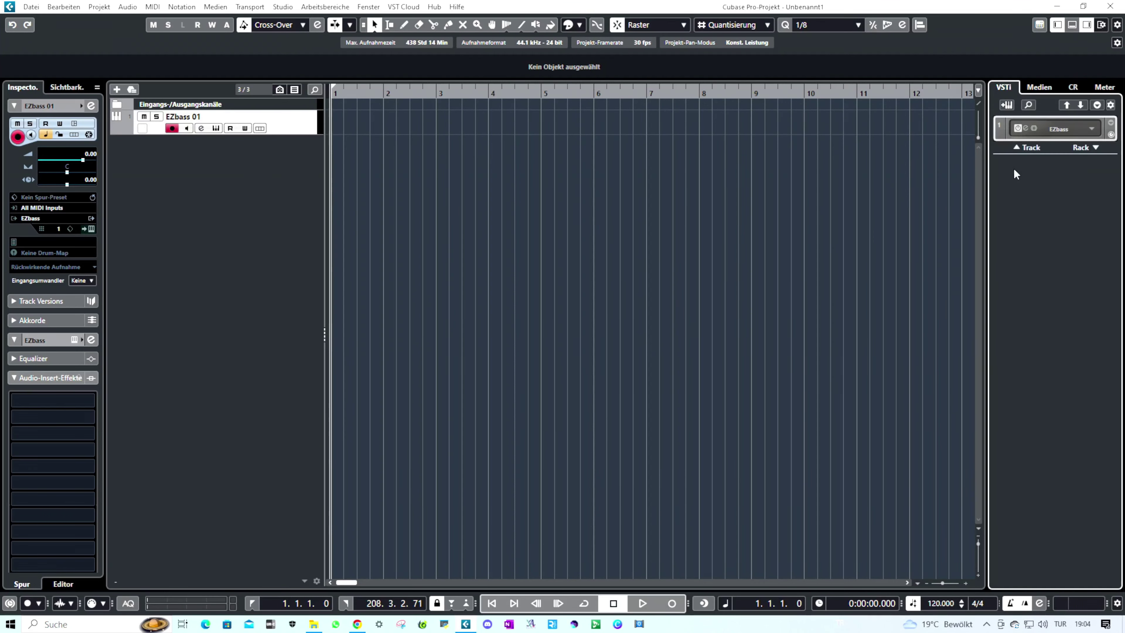
{"action": "left_click", "coordinate": [1005, 105]}
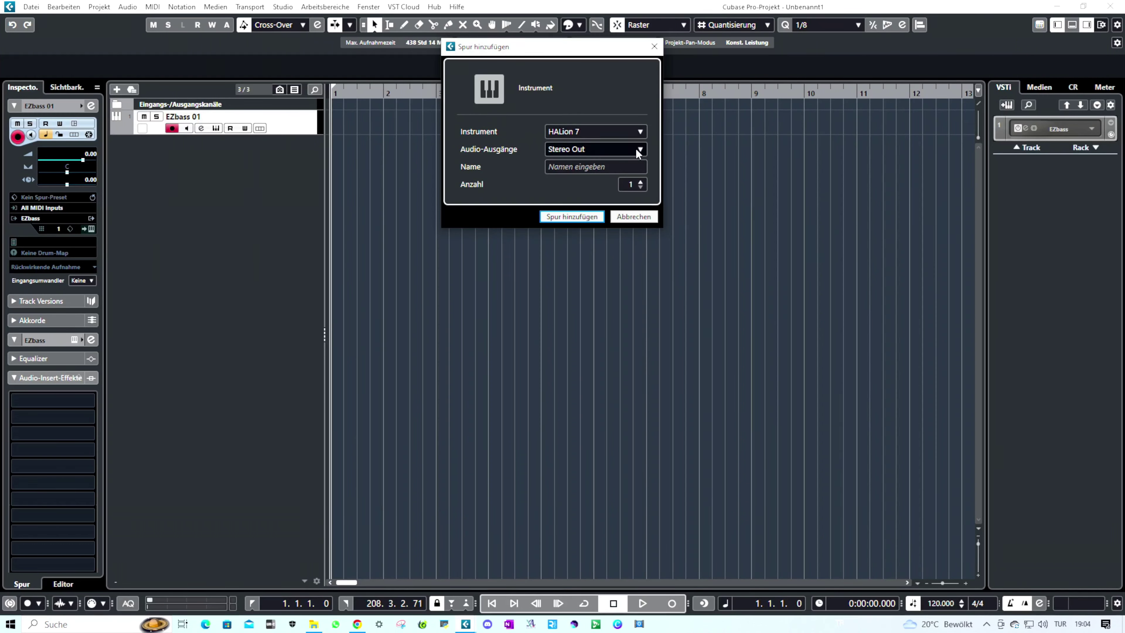
{"action": "left_click", "coordinate": [655, 47]}
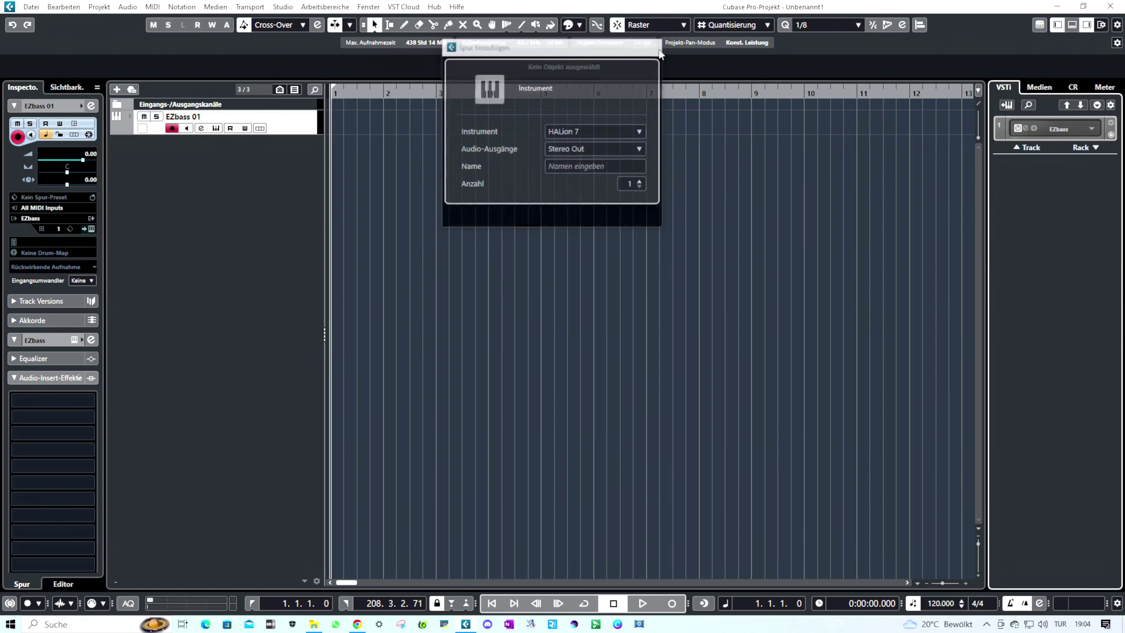
Step: Add an EZdrummer 3 instrument track from the VST instruments and rename the track "Bateri"
{"action": "left_click", "coordinate": [1039, 88]}
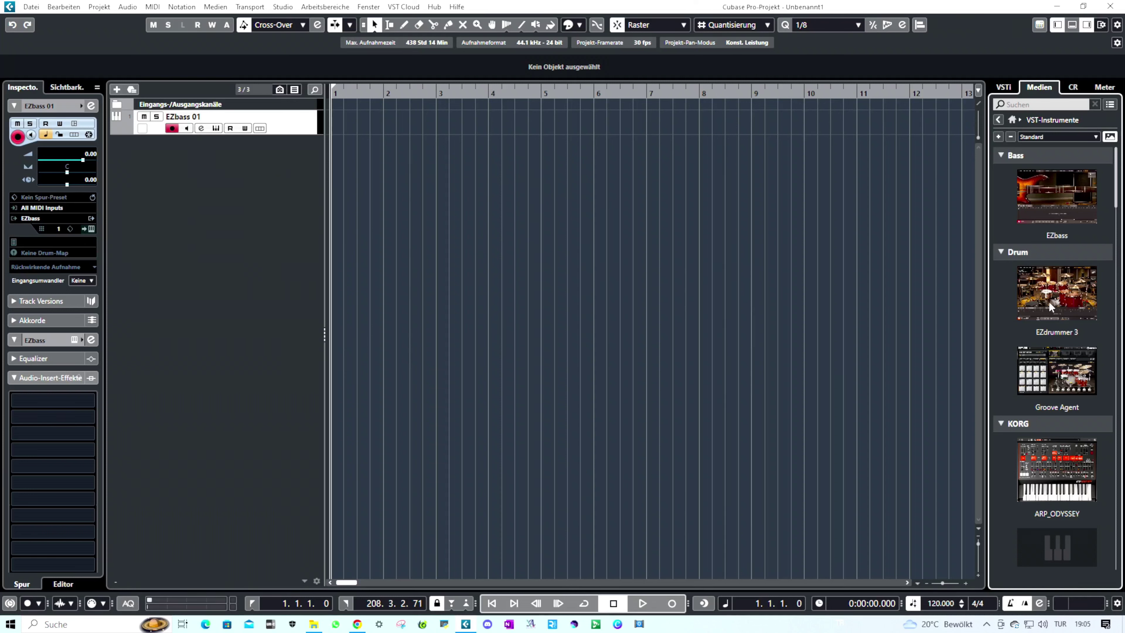
{"action": "left_click_drag", "start_coordinate": [1085, 304], "coordinate": [200, 245]}
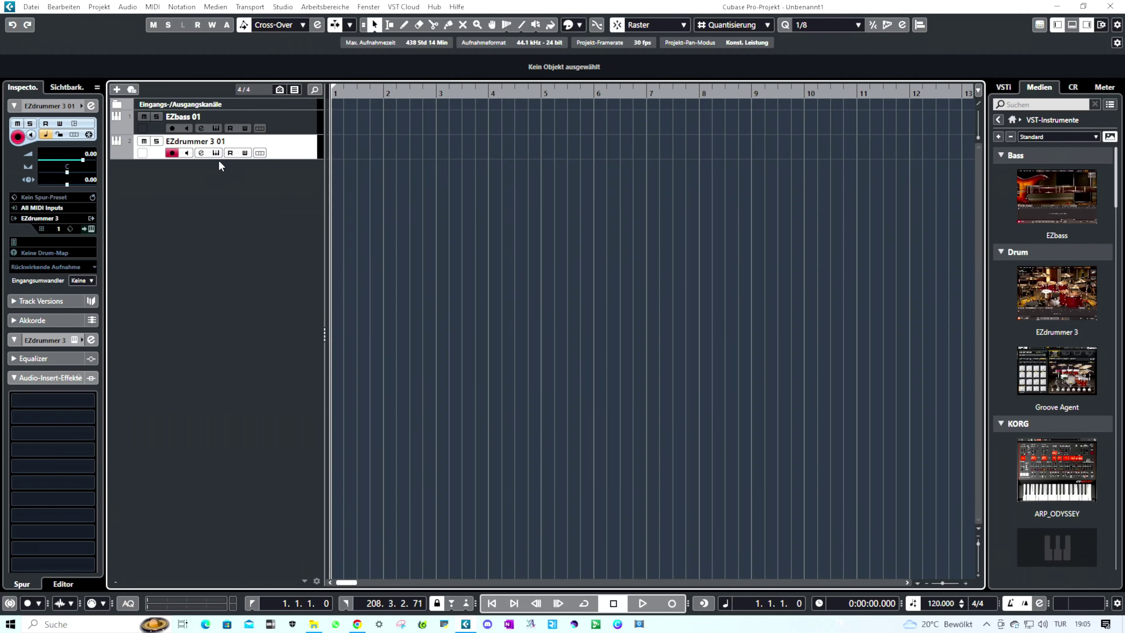
{"action": "double_click", "coordinate": [195, 141]}
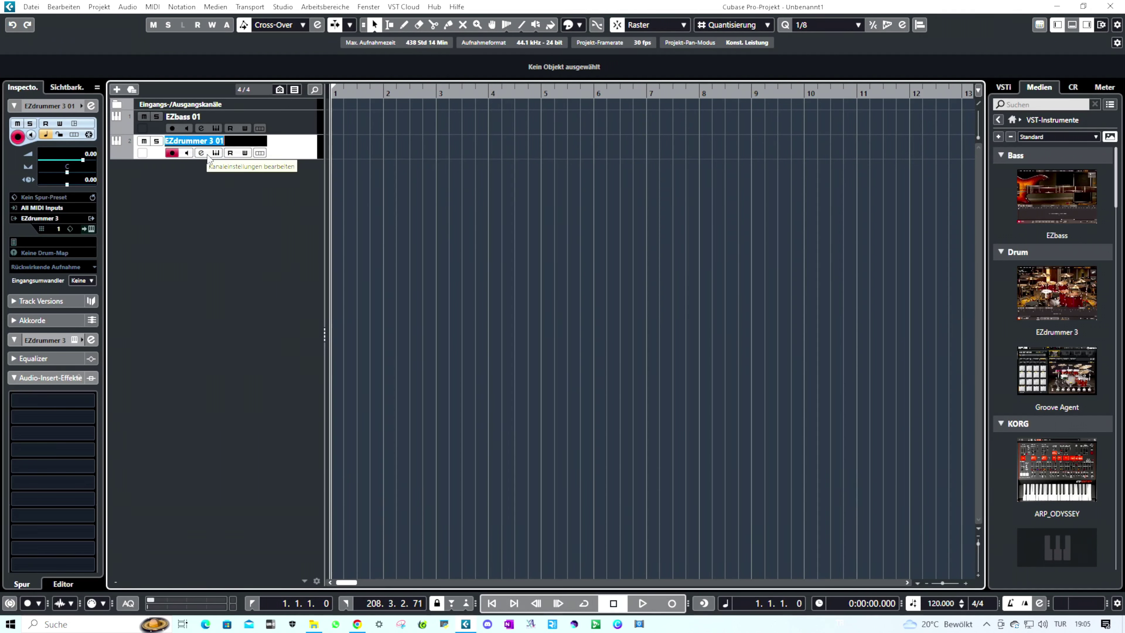
{"action": "type", "text": "Bateri"}
{"action": "key", "text": "Return"}
Step: Rename the EZbass track "Bass"
{"action": "double_click", "coordinate": [195, 116]}
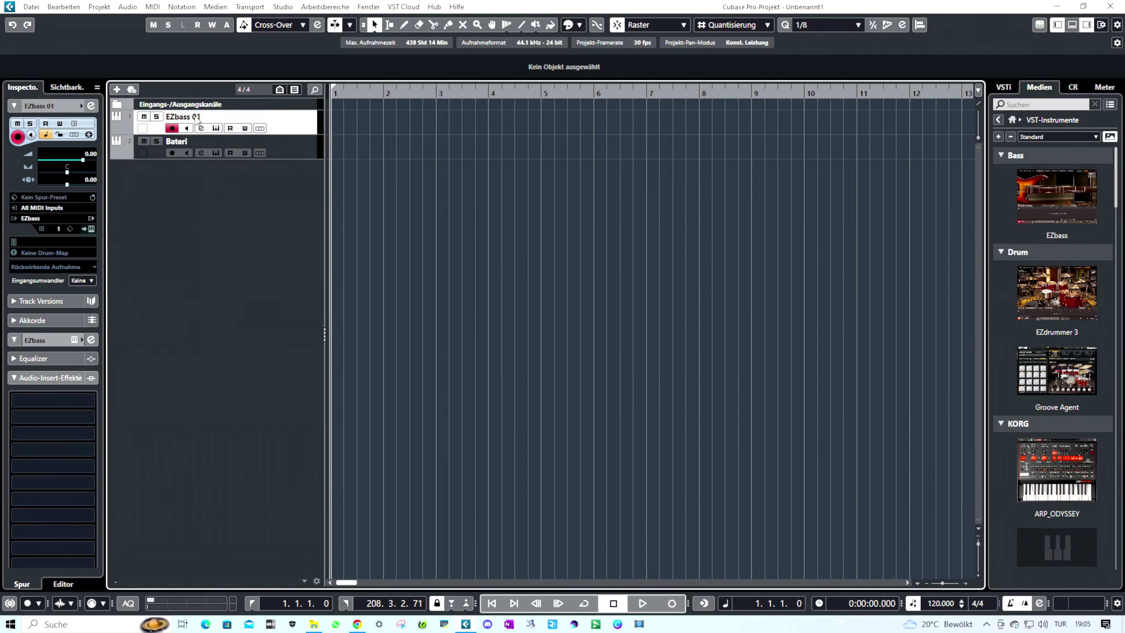
{"action": "type", "text": "Bass"}
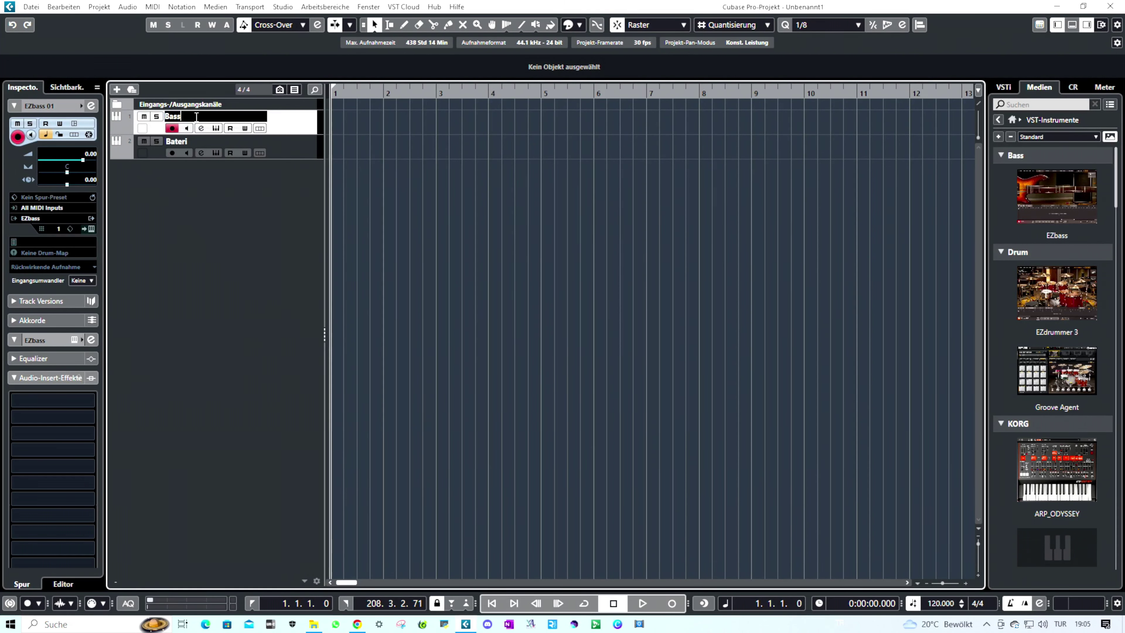
{"action": "key", "text": "Return"}
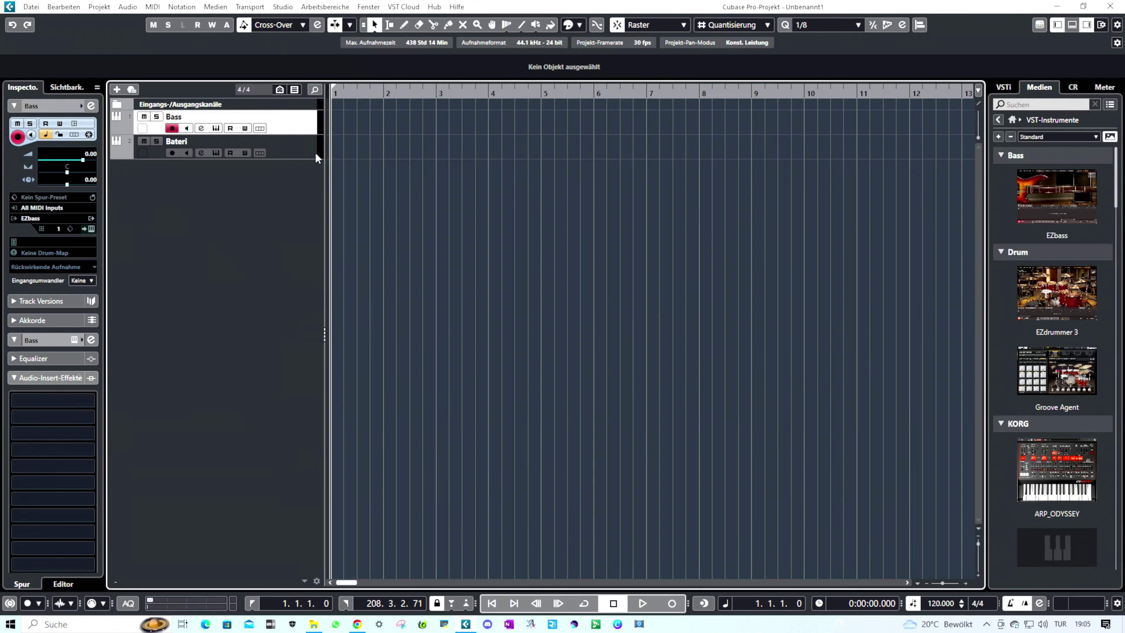
Step: Open the Bateri track's EZdrummer 3 instrument and load the EZdrummer 2 Modern library
{"action": "left_click", "coordinate": [216, 152]}
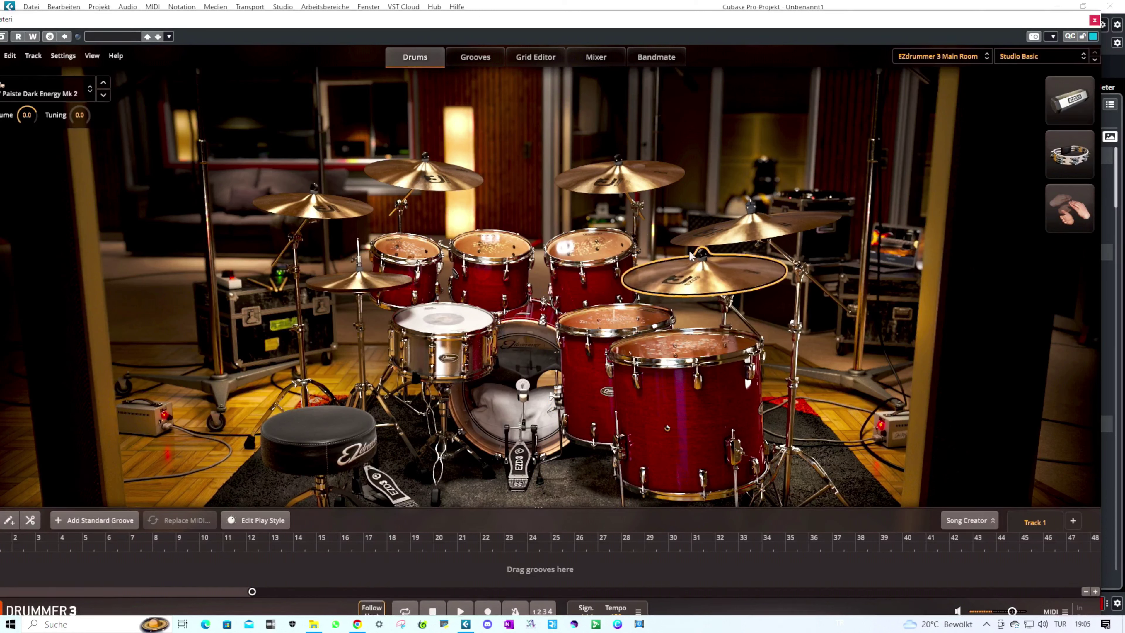
{"action": "left_click", "coordinate": [930, 57]}
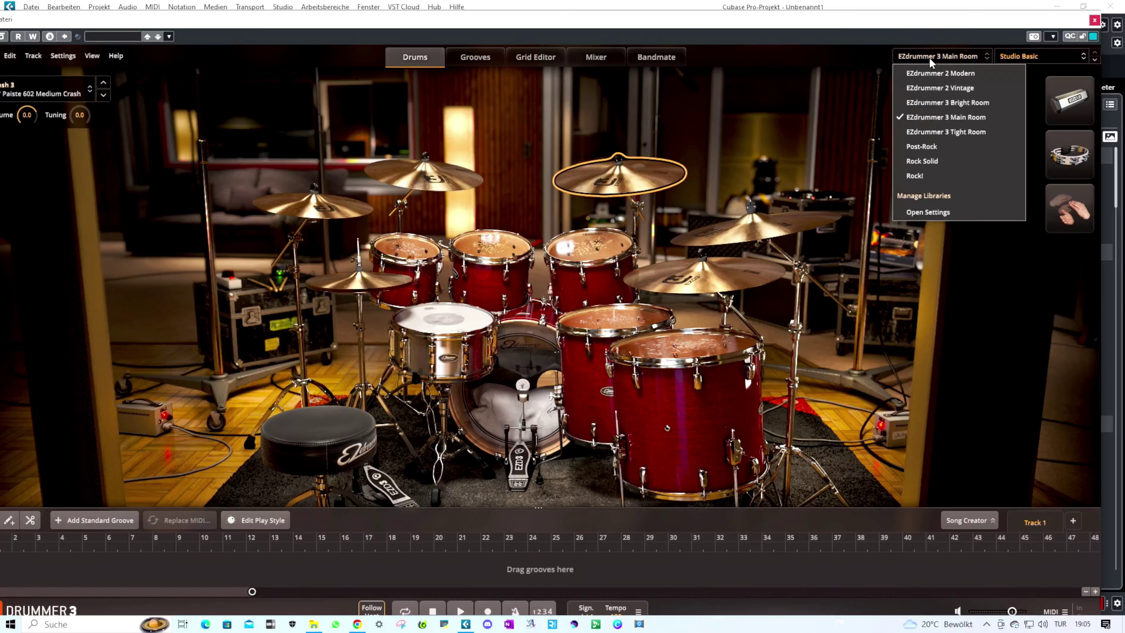
{"action": "left_click", "coordinate": [776, 54]}
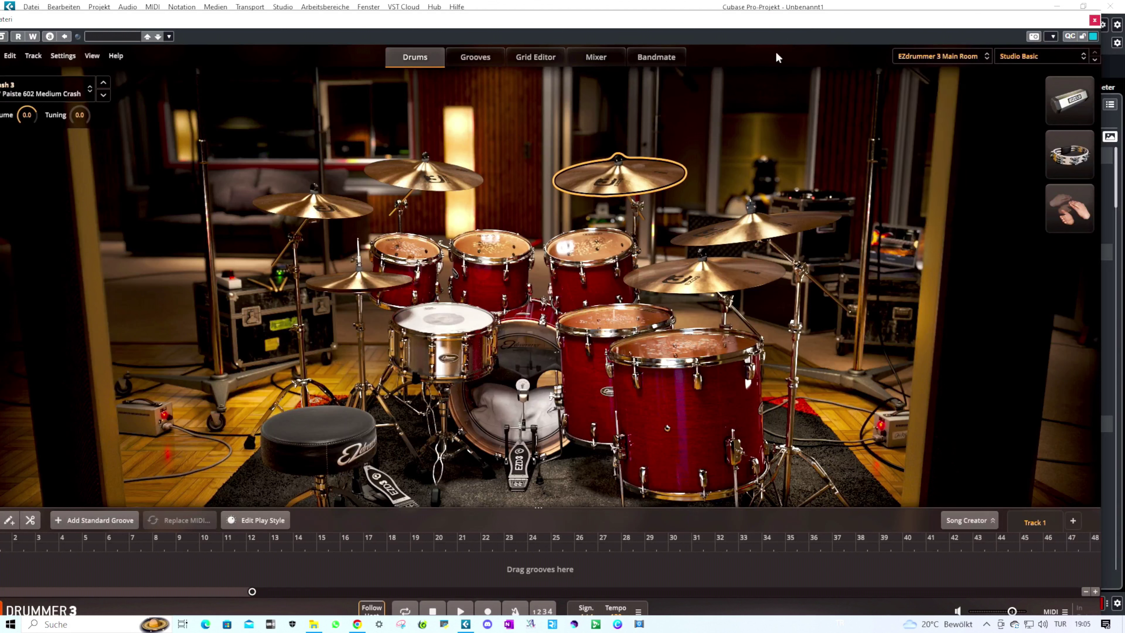
{"action": "left_click", "coordinate": [953, 59]}
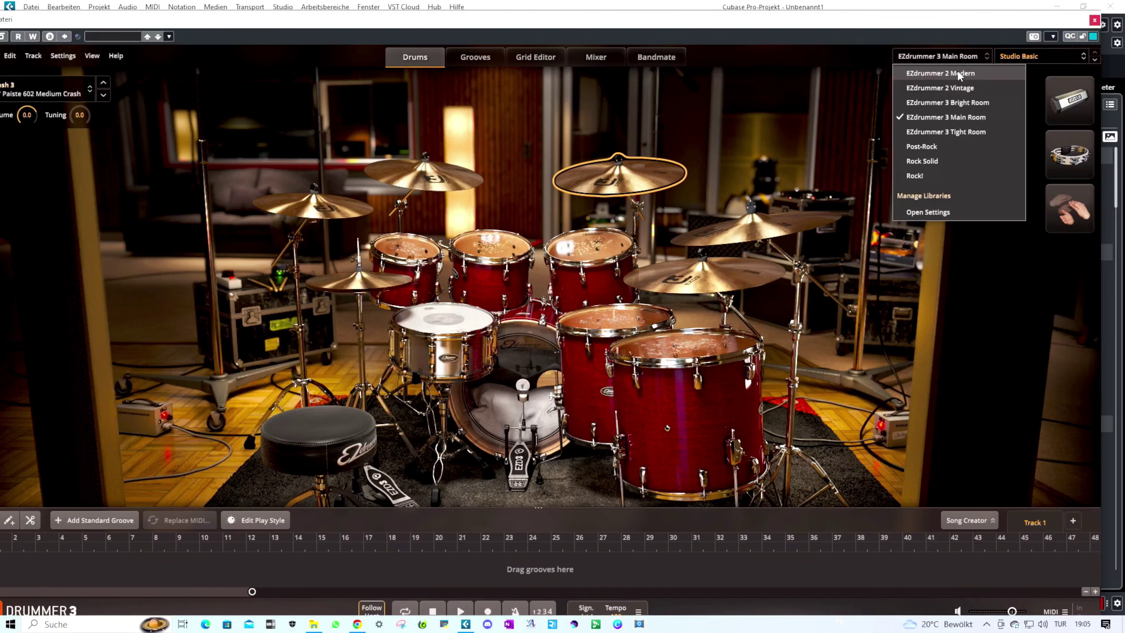
{"action": "left_click", "coordinate": [959, 74]}
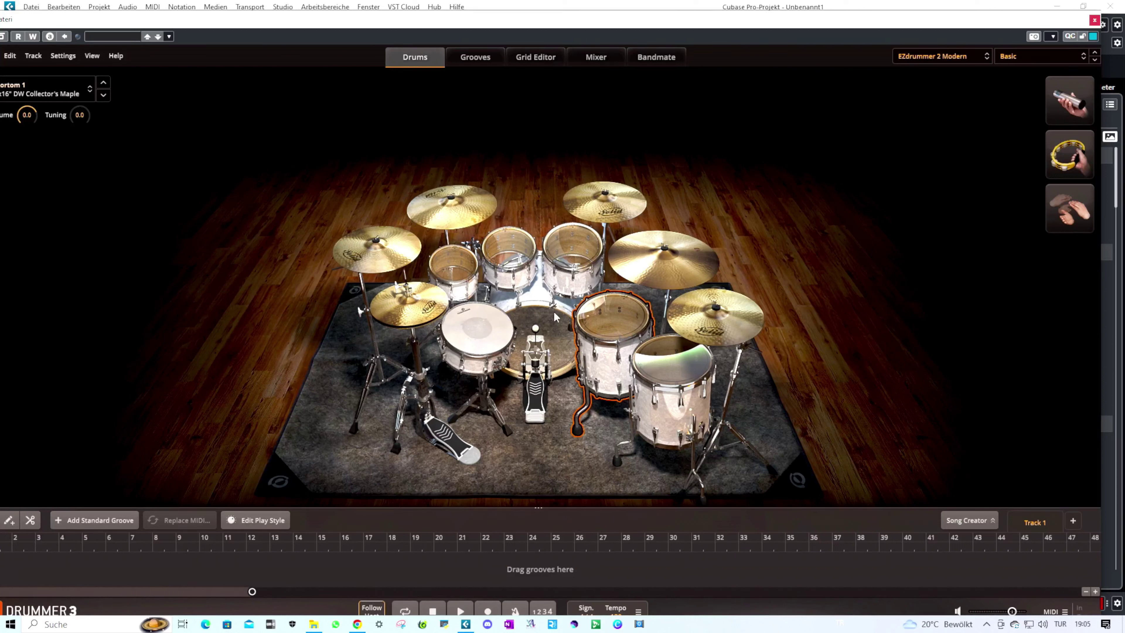
Step: Audition the kick, snare, rack toms, floor toms and hi-hat of the EZdrummer 2 Modern kit
{"action": "left_click", "coordinate": [523, 315]}
{"action": "left_click", "coordinate": [475, 329]}
{"action": "left_click", "coordinate": [475, 329]}
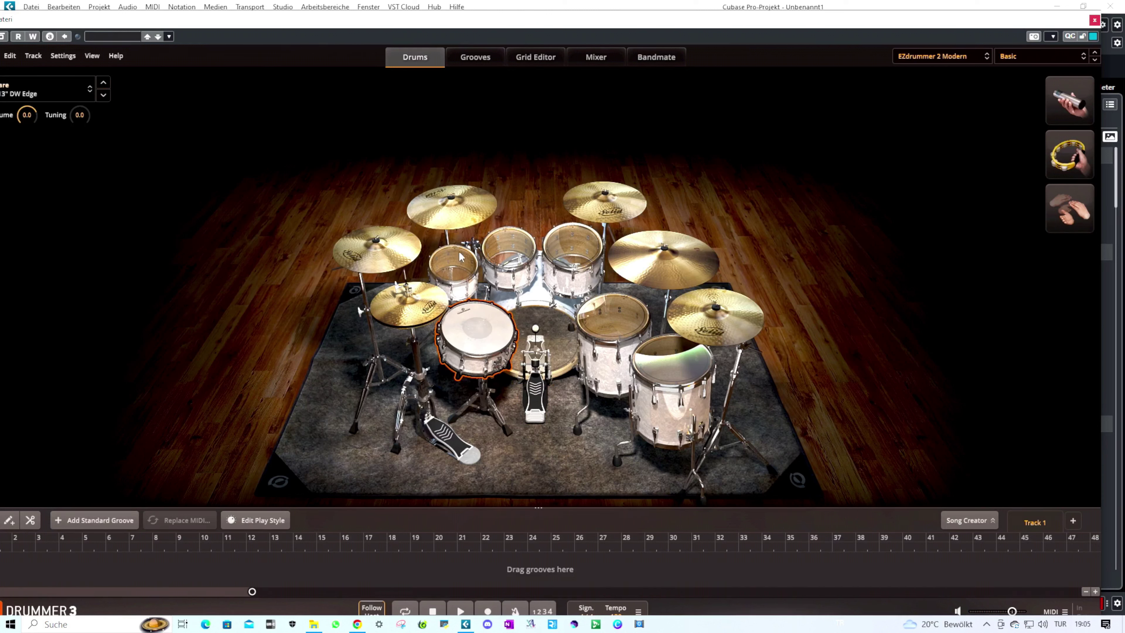
{"action": "left_click", "coordinate": [534, 335]}
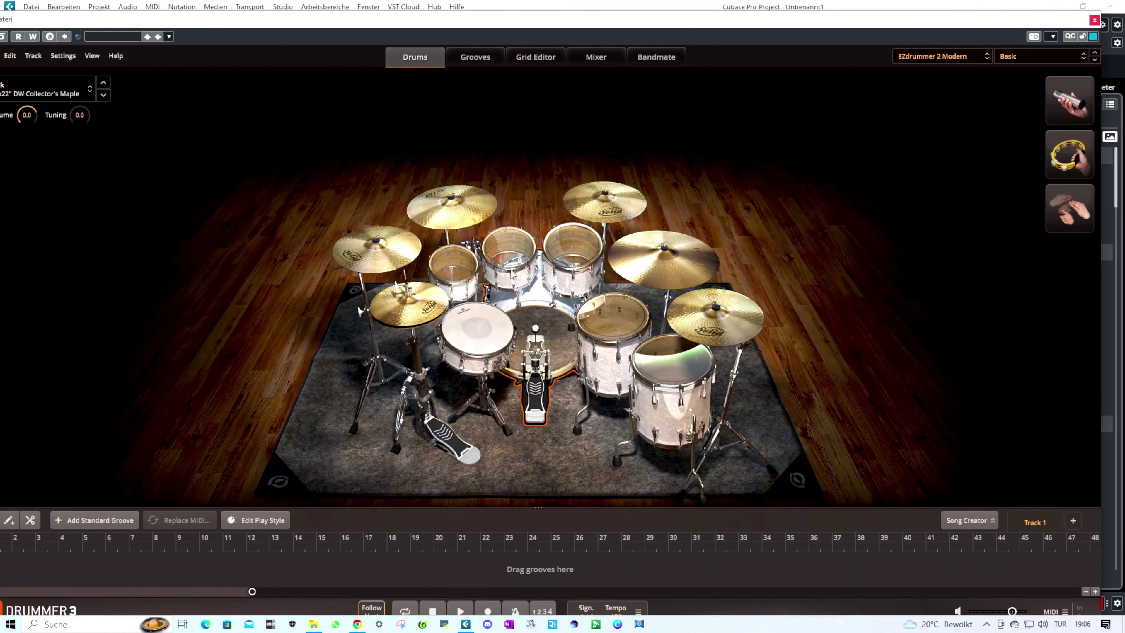
{"action": "left_click", "coordinate": [457, 339]}
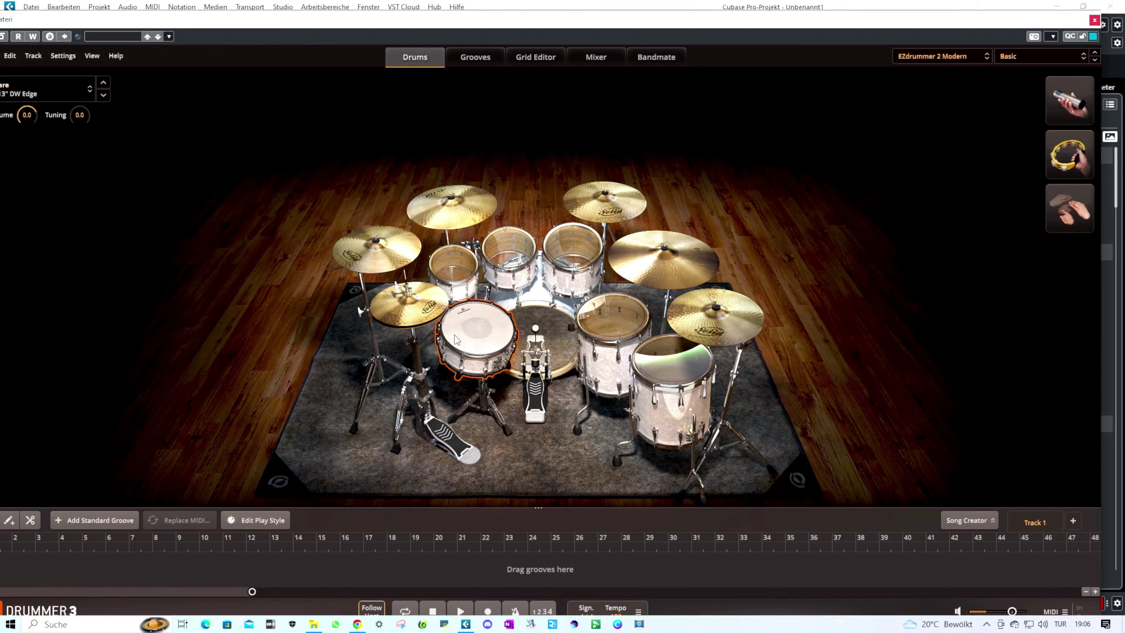
{"action": "left_click", "coordinate": [454, 266]}
{"action": "left_click", "coordinate": [509, 248]}
{"action": "left_click", "coordinate": [573, 250]}
{"action": "left_click", "coordinate": [611, 317]}
{"action": "left_click", "coordinate": [682, 350]}
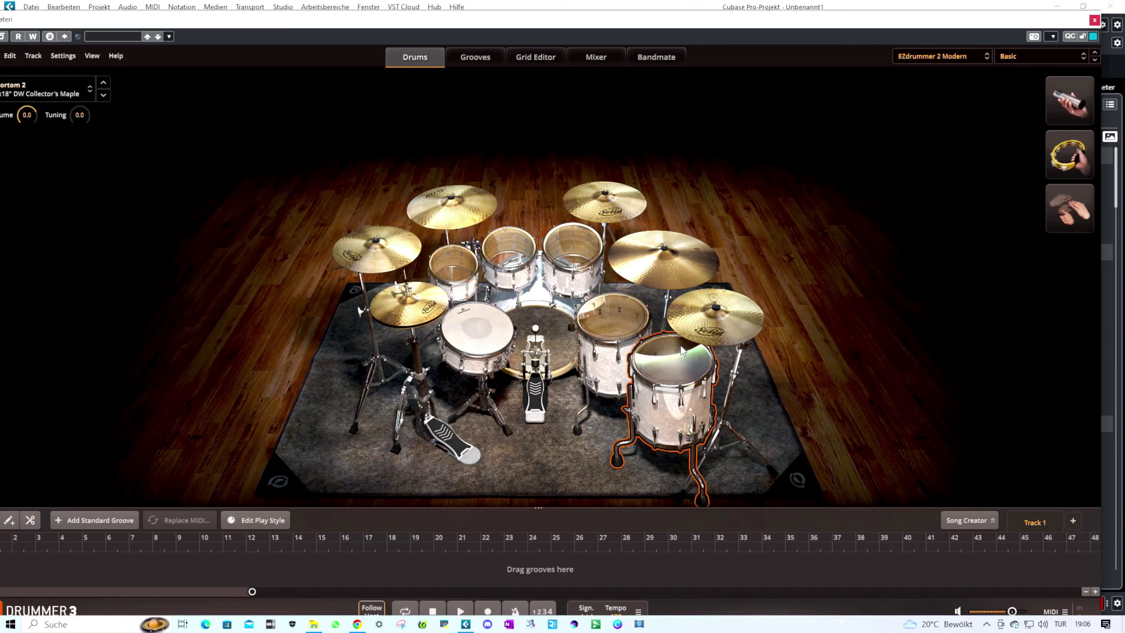
{"action": "left_click", "coordinate": [415, 286]}
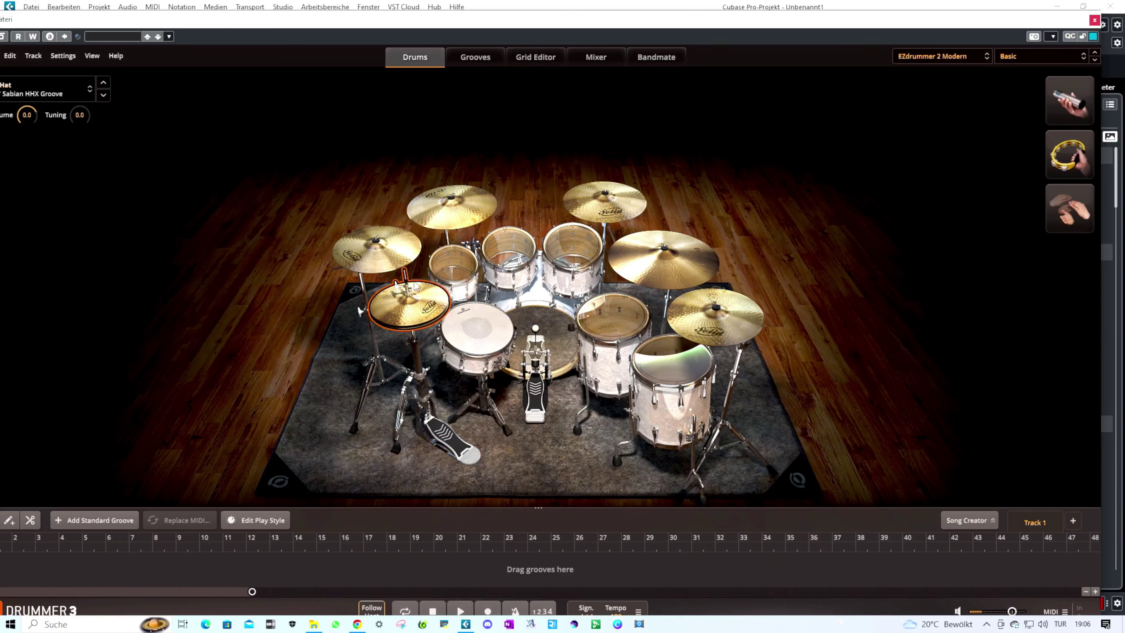
Step: Load the Small Room drum preset and audition its kick, snare and tambourine
{"action": "left_click", "coordinate": [953, 57]}
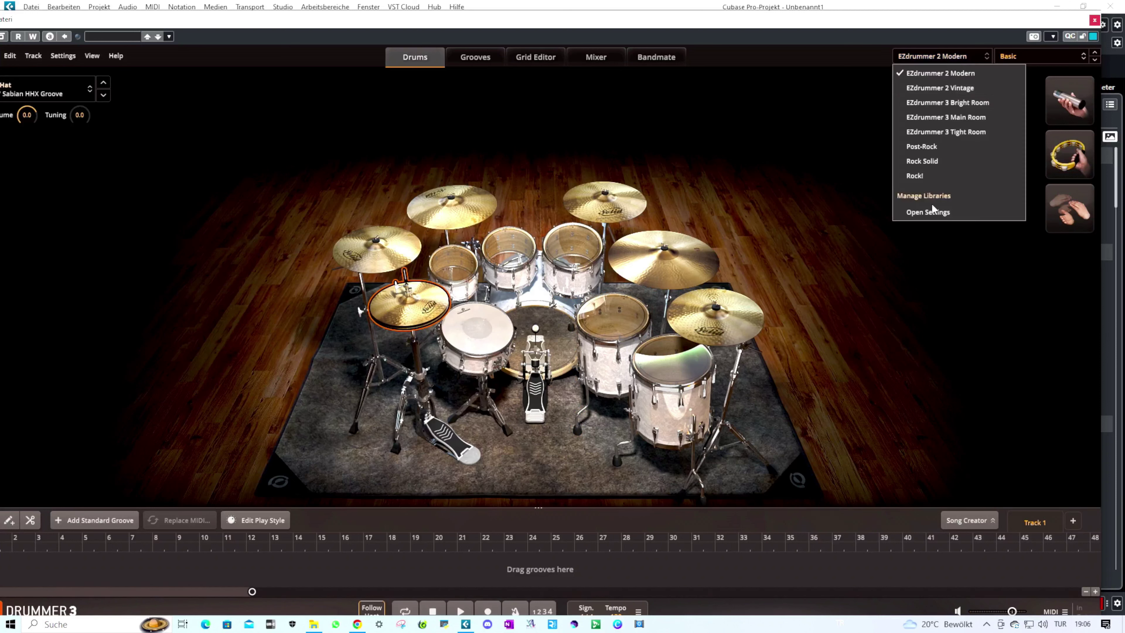
{"action": "left_click", "coordinate": [852, 72]}
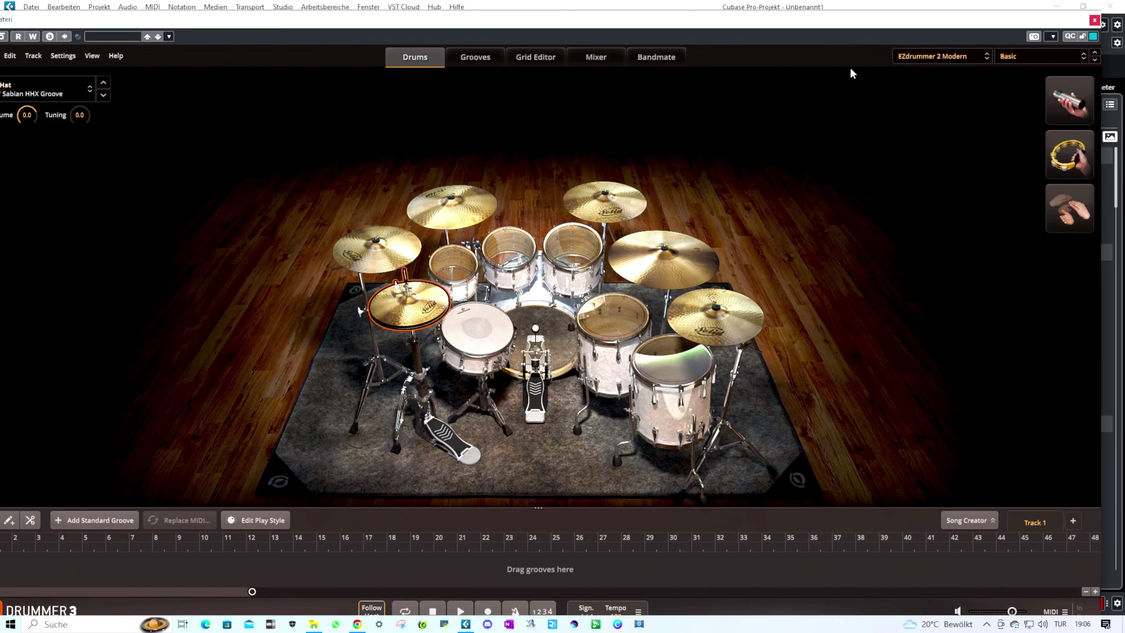
{"action": "left_click", "coordinate": [1023, 57]}
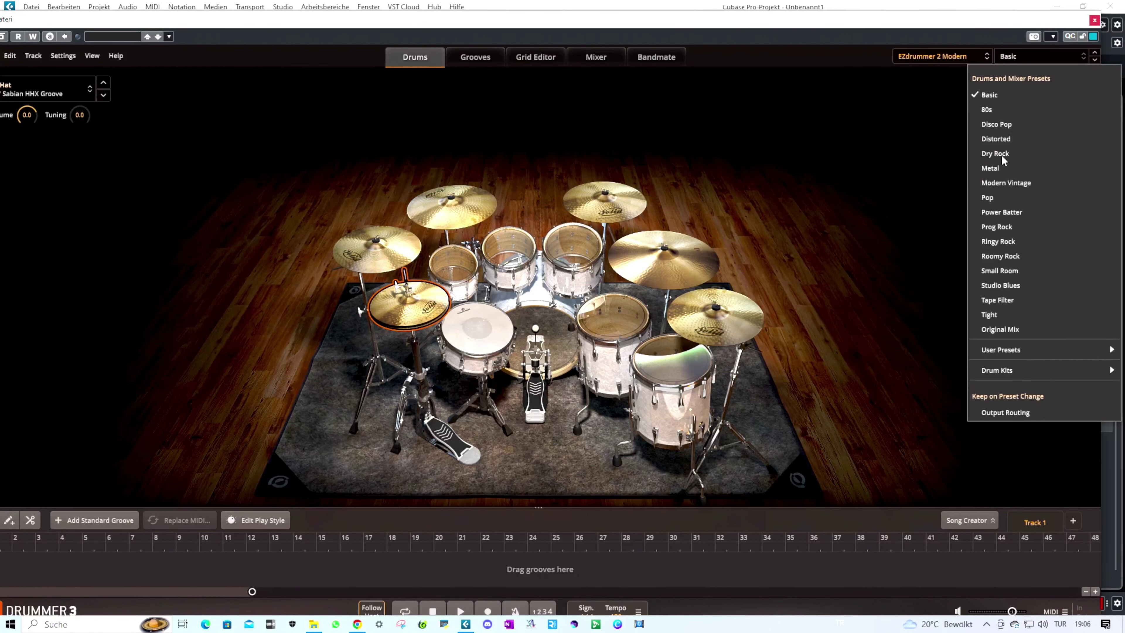
{"action": "left_click", "coordinate": [1003, 271]}
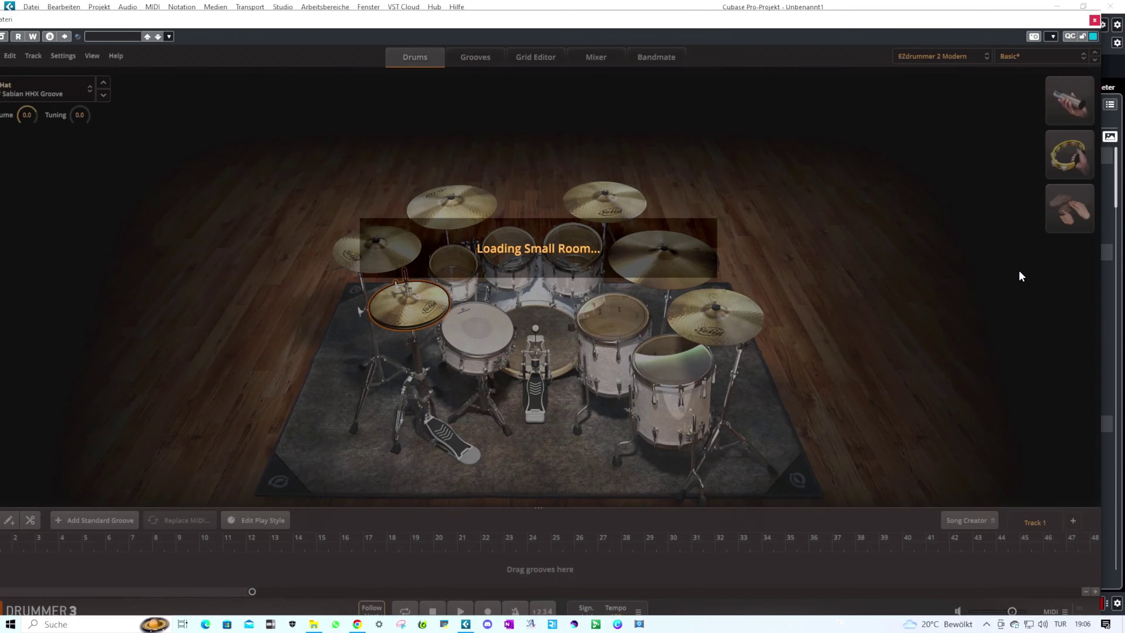
{"action": "left_click", "coordinate": [519, 331]}
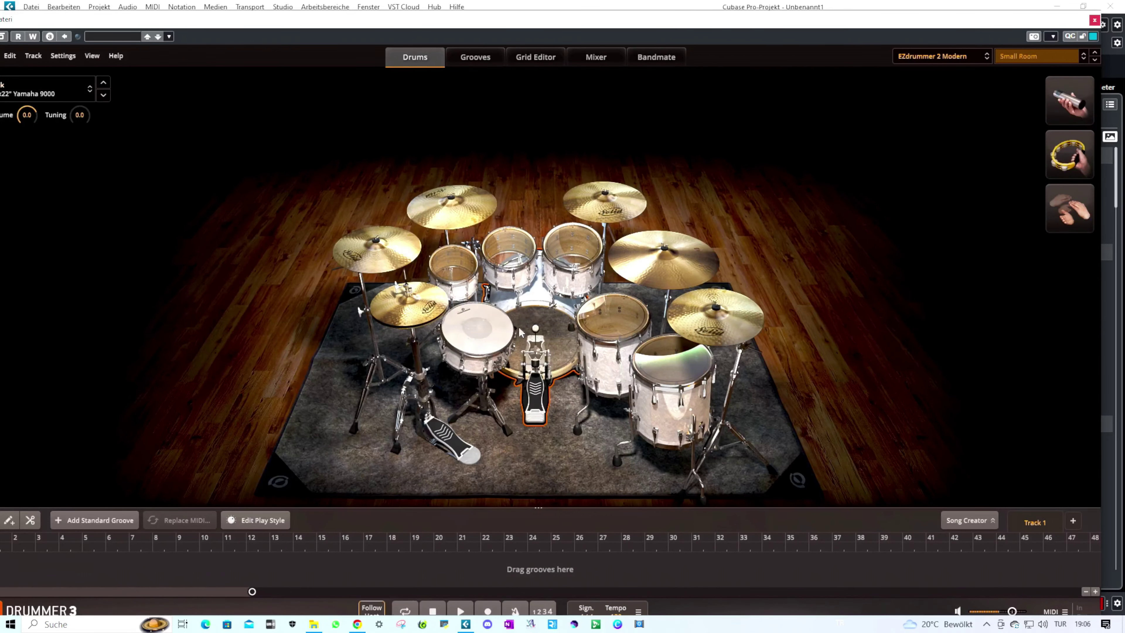
{"action": "left_click", "coordinate": [482, 325]}
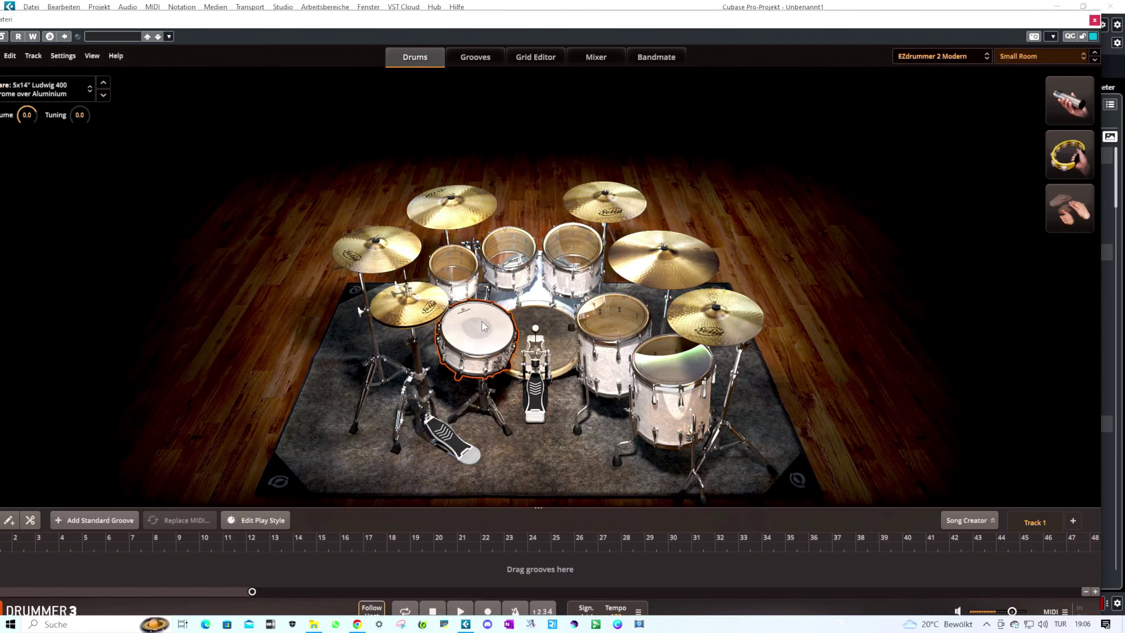
{"action": "left_click", "coordinate": [1074, 159]}
Step: Load the Metal drum preset and audition its snare and rack toms
{"action": "left_click", "coordinate": [1021, 58]}
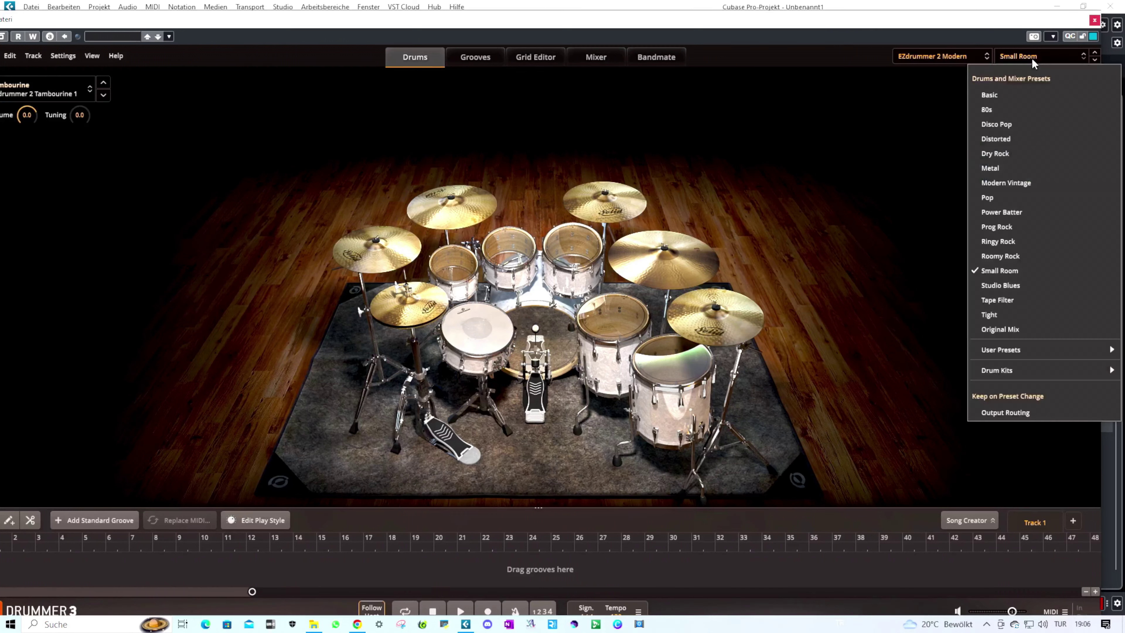
{"action": "left_click", "coordinate": [1032, 175]}
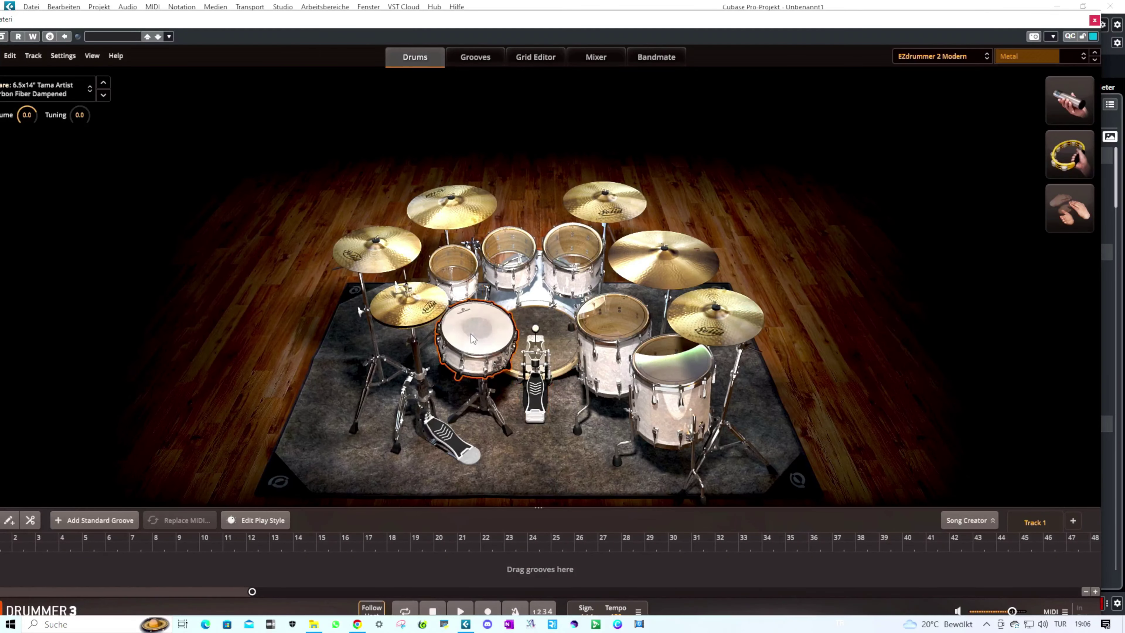
{"action": "left_click", "coordinate": [476, 270]}
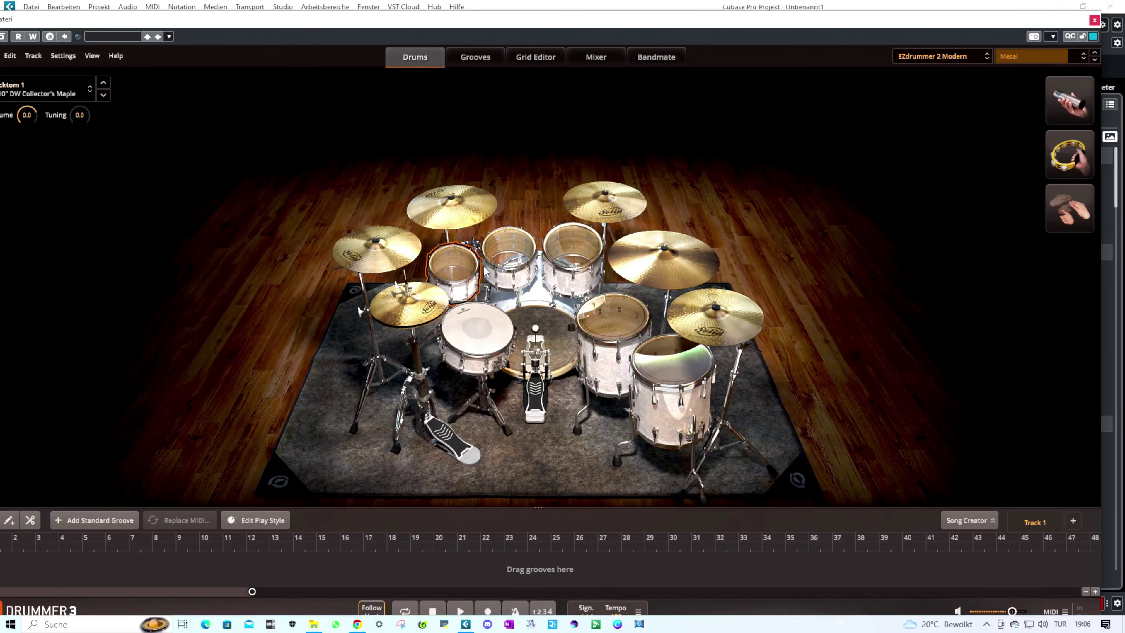
{"action": "left_click", "coordinate": [572, 257]}
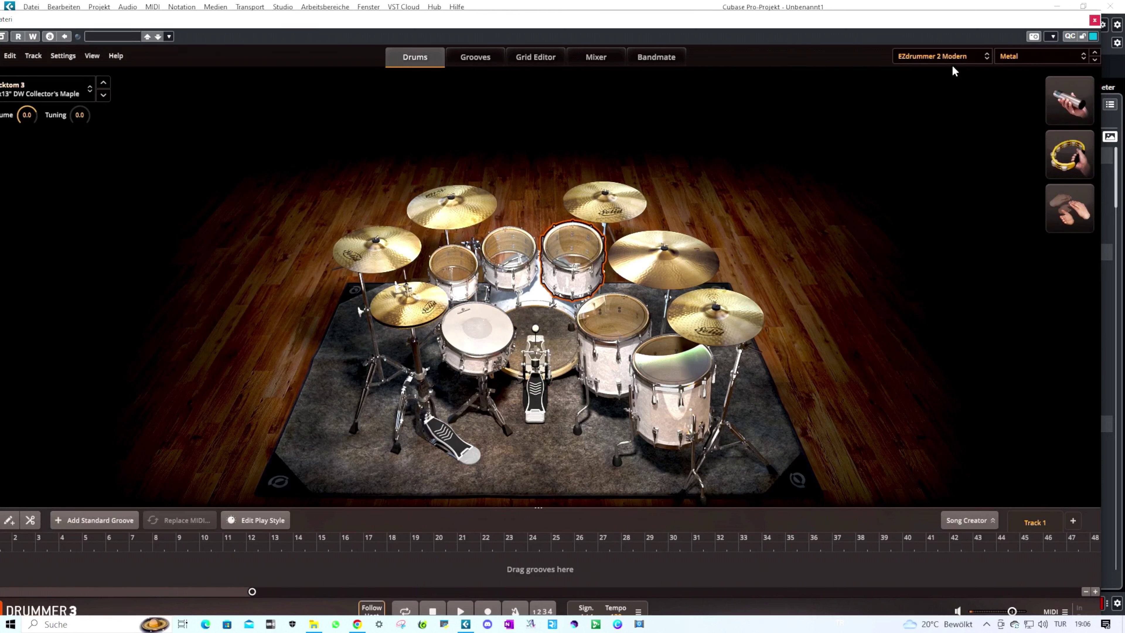
Step: Try the EZdrummer 3 Bright Room library and switch the kit to EZdrummer 3 Main Room
{"action": "left_click", "coordinate": [947, 58]}
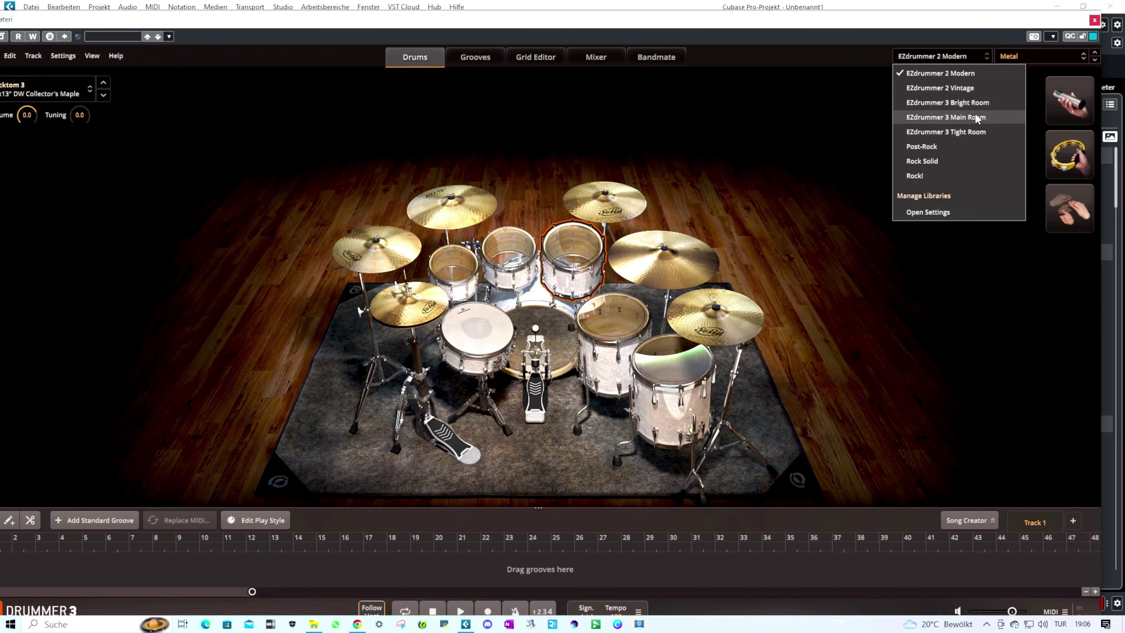
{"action": "left_click", "coordinate": [975, 104]}
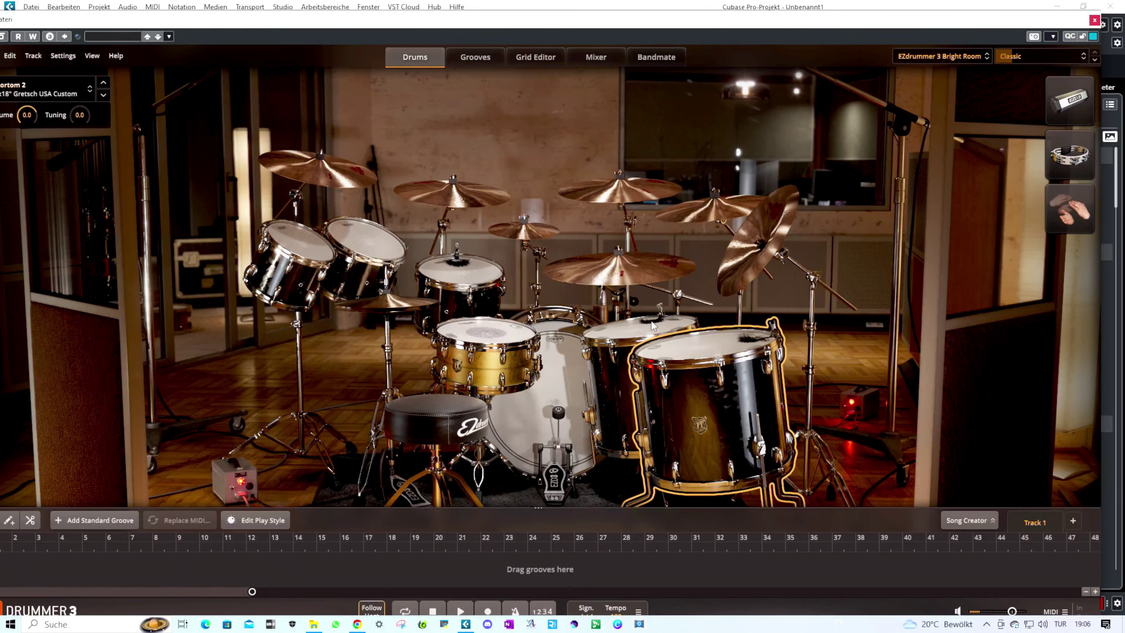
{"action": "left_click", "coordinate": [941, 54]}
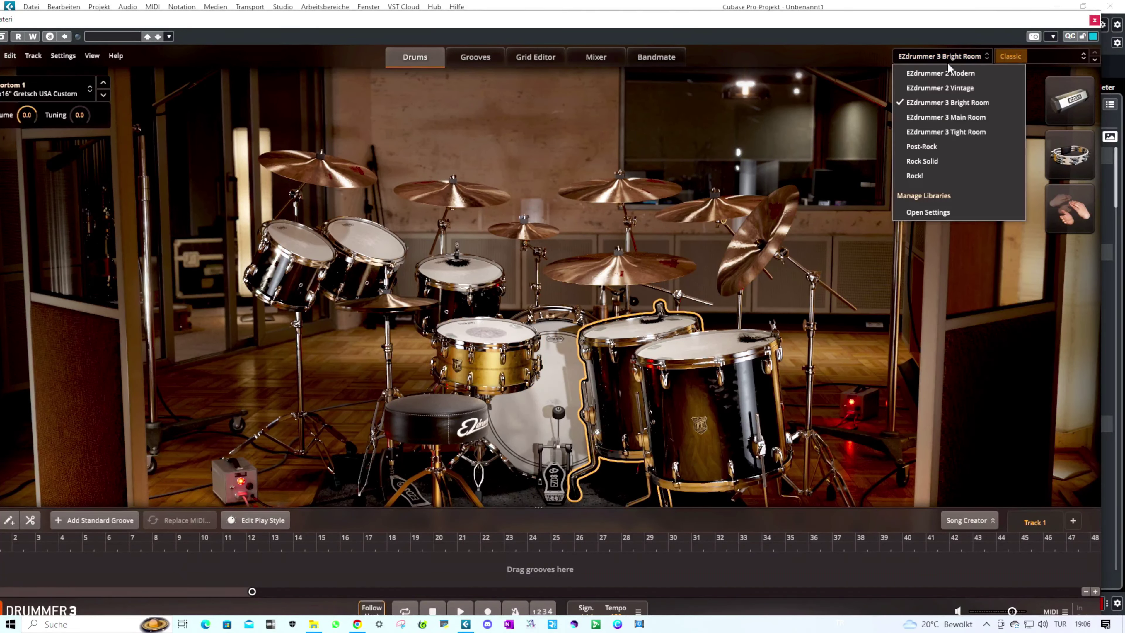
{"action": "left_click", "coordinate": [973, 118]}
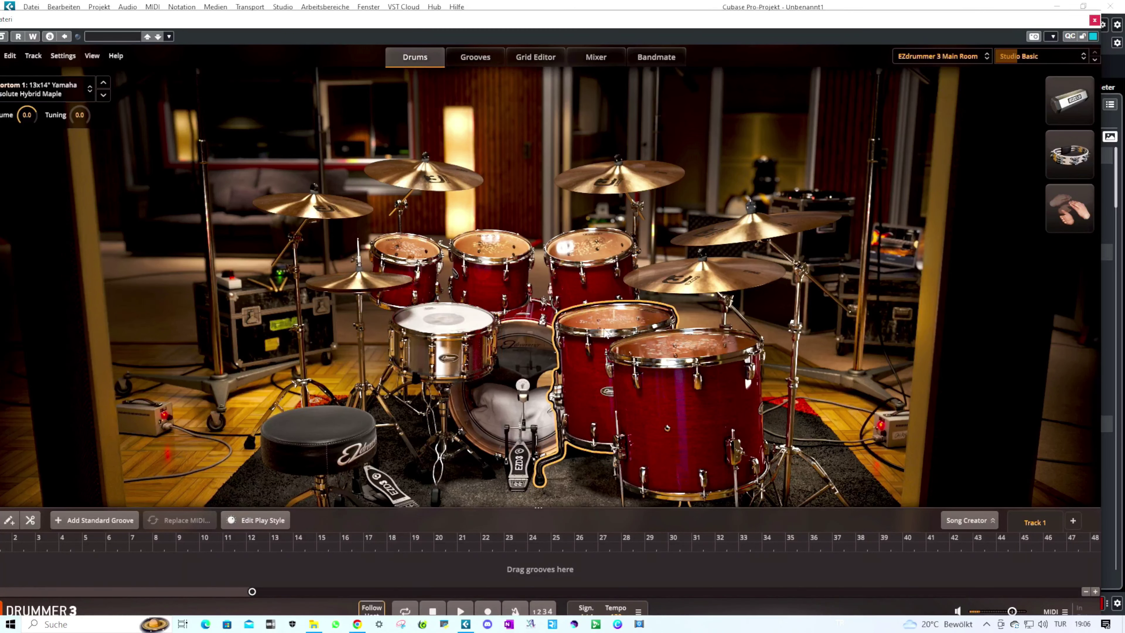
Step: Audition the large front floor tom and the third rack tom of the Main Room kit, and close the drum instrument
{"action": "left_click", "coordinate": [697, 358]}
{"action": "left_click", "coordinate": [590, 252]}
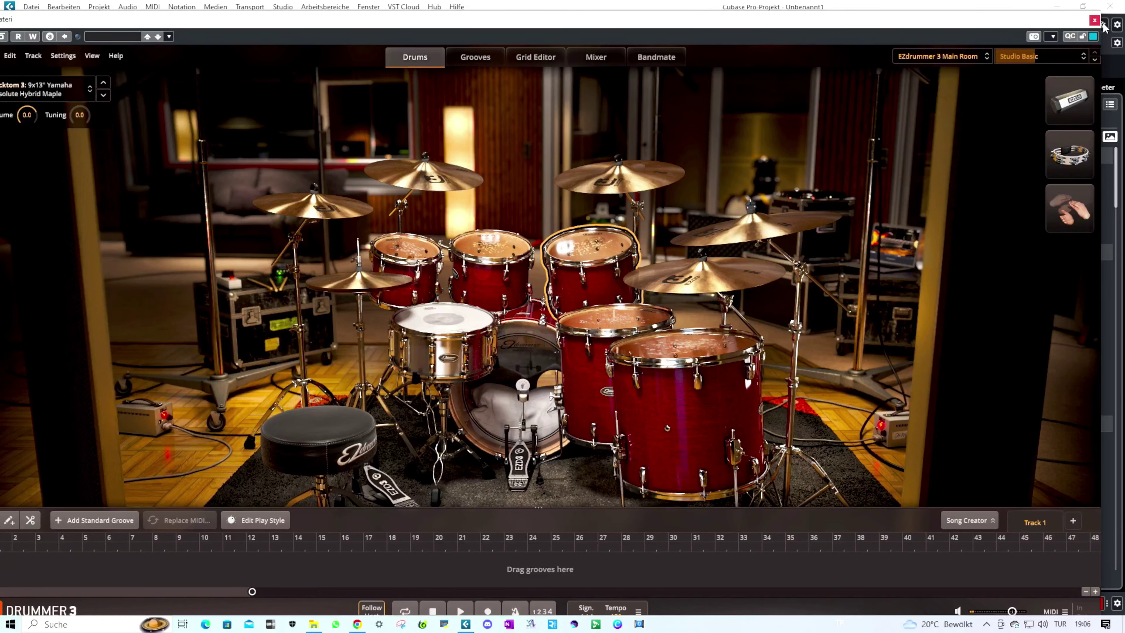
{"action": "left_click", "coordinate": [1094, 20]}
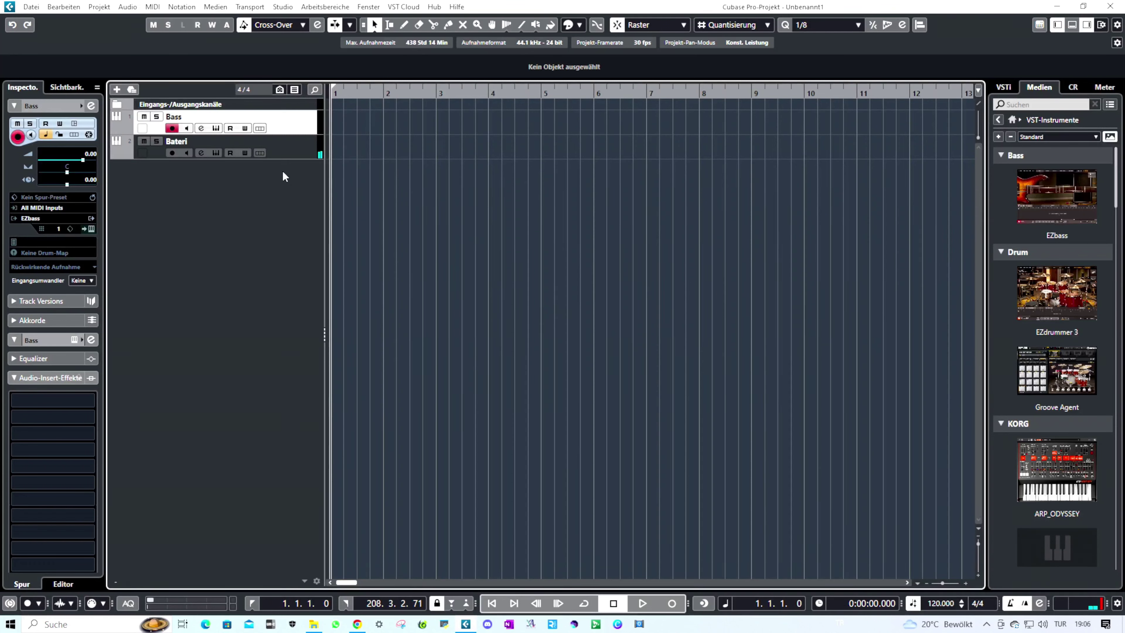
Step: Select the Bateri track and reopen its drum instrument for a brief look before closing it
{"action": "left_click", "coordinate": [285, 153]}
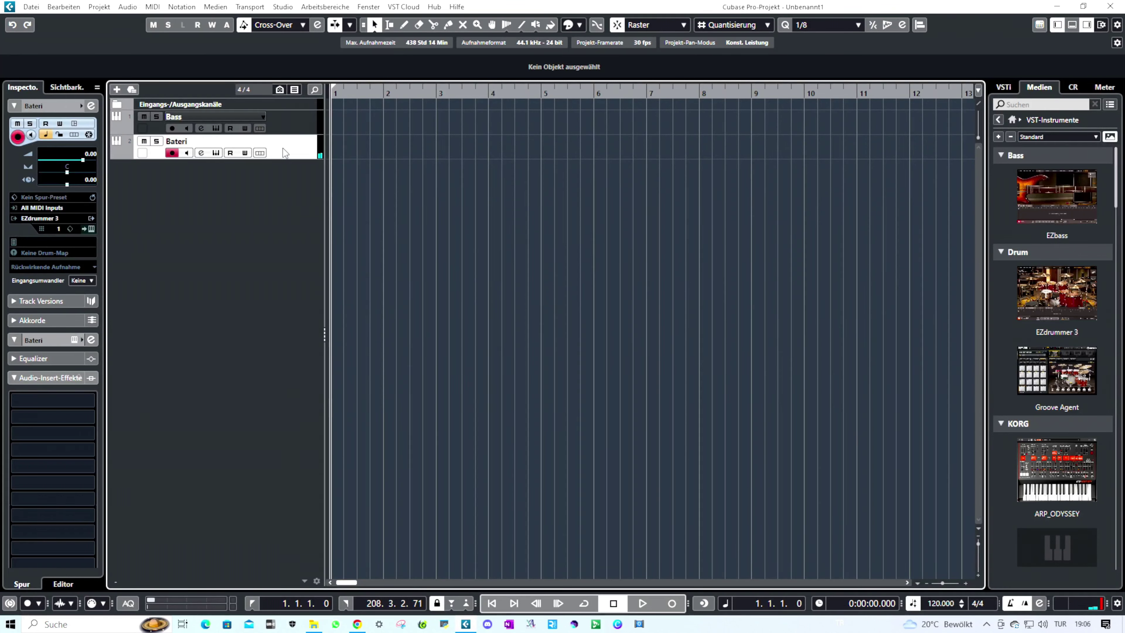
{"action": "left_click", "coordinate": [216, 154]}
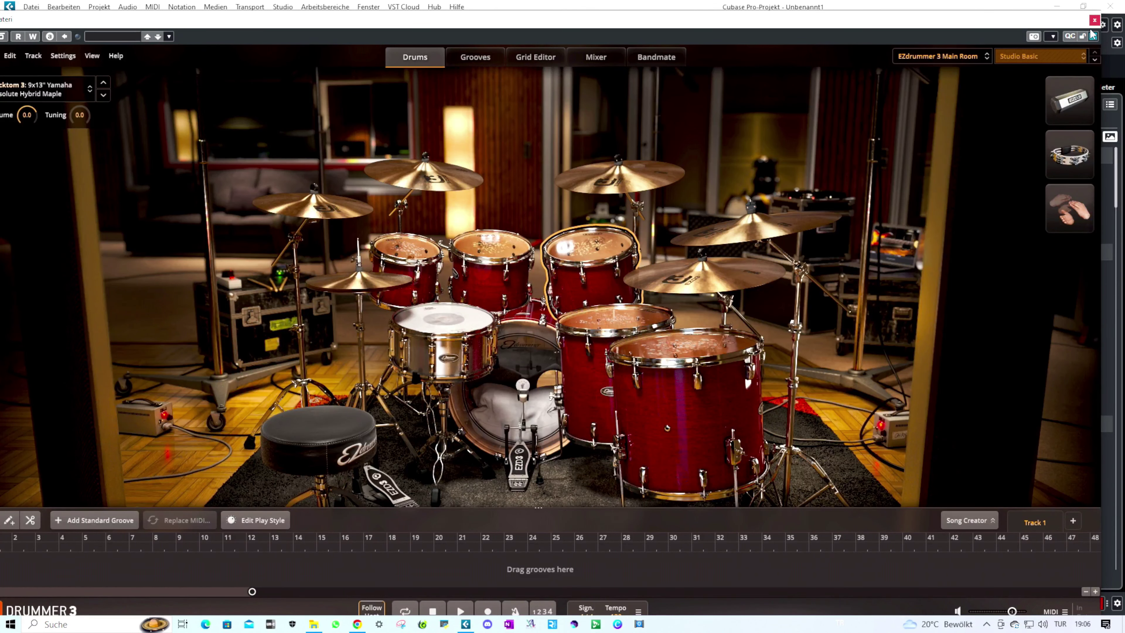
{"action": "left_click", "coordinate": [1093, 20]}
Step: Open EZbass on the Bass track, bring its window into view, and audition notes along the EZbass Modern neck
{"action": "left_click", "coordinate": [297, 127]}
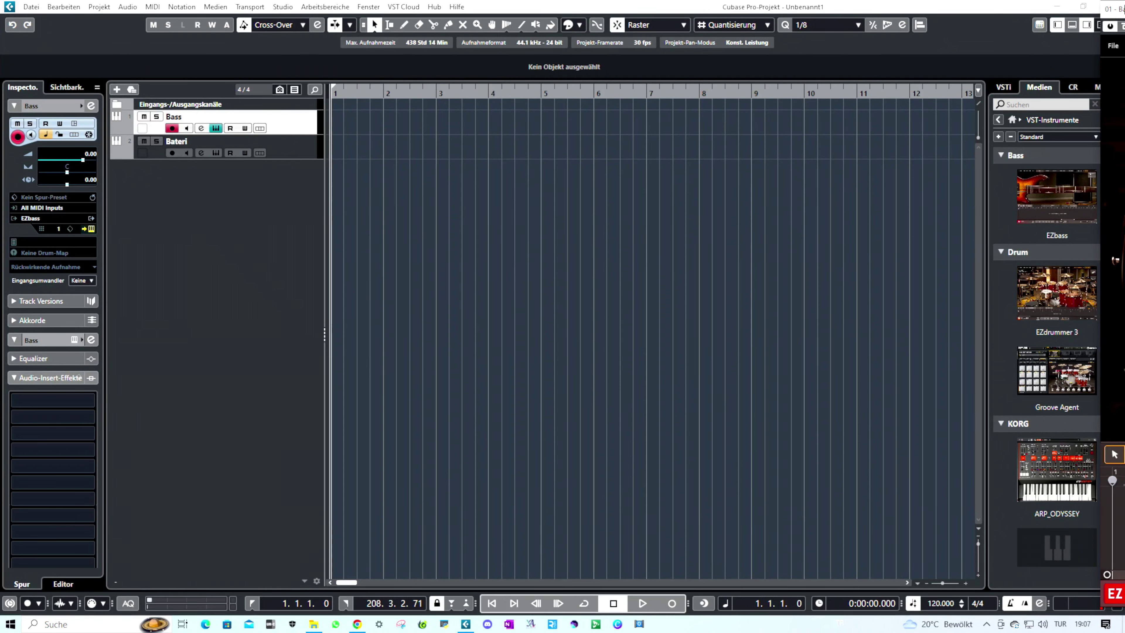
{"action": "left_click_drag", "start_coordinate": [1124, 9], "coordinate": [45, 10]}
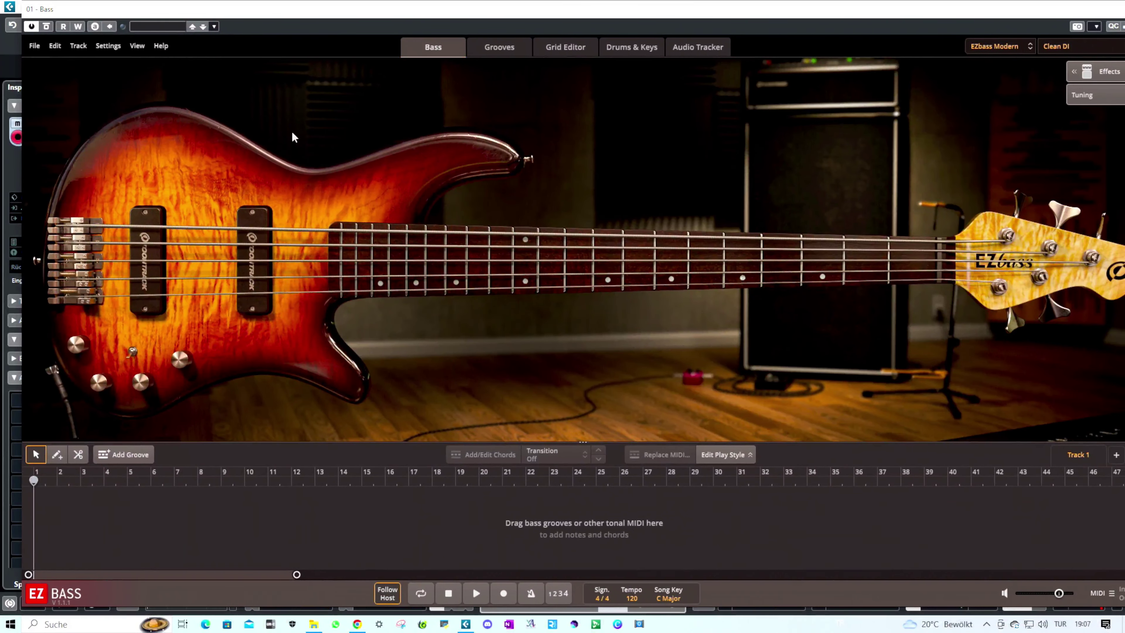
{"action": "left_click", "coordinate": [457, 252]}
{"action": "left_click", "coordinate": [607, 249]}
{"action": "left_click", "coordinate": [705, 249]}
{"action": "left_click", "coordinate": [822, 251]}
{"action": "left_click", "coordinate": [706, 276]}
{"action": "left_click", "coordinate": [478, 275]}
{"action": "mouse_move", "coordinate": [393, 261]}
{"action": "left_mouse_down"}
{"action": "mouse_move", "coordinate": [666, 270]}
{"action": "mouse_move", "coordinate": [890, 227]}
{"action": "mouse_move", "coordinate": [555, 254]}
{"action": "mouse_move", "coordinate": [742, 270]}
{"action": "left_mouse_up"}
{"action": "left_click_drag", "start_coordinate": [1094, 12], "coordinate": [1069, 13]}
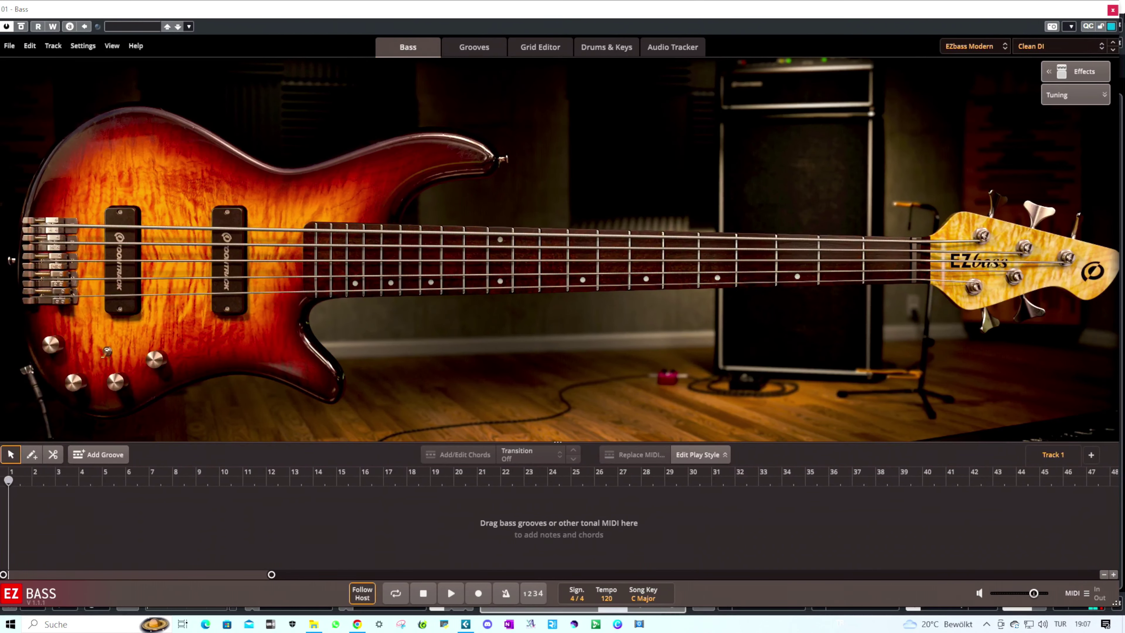
Step: Load the Classic Rock bass library and audition several notes along its neck
{"action": "left_click", "coordinate": [997, 45]}
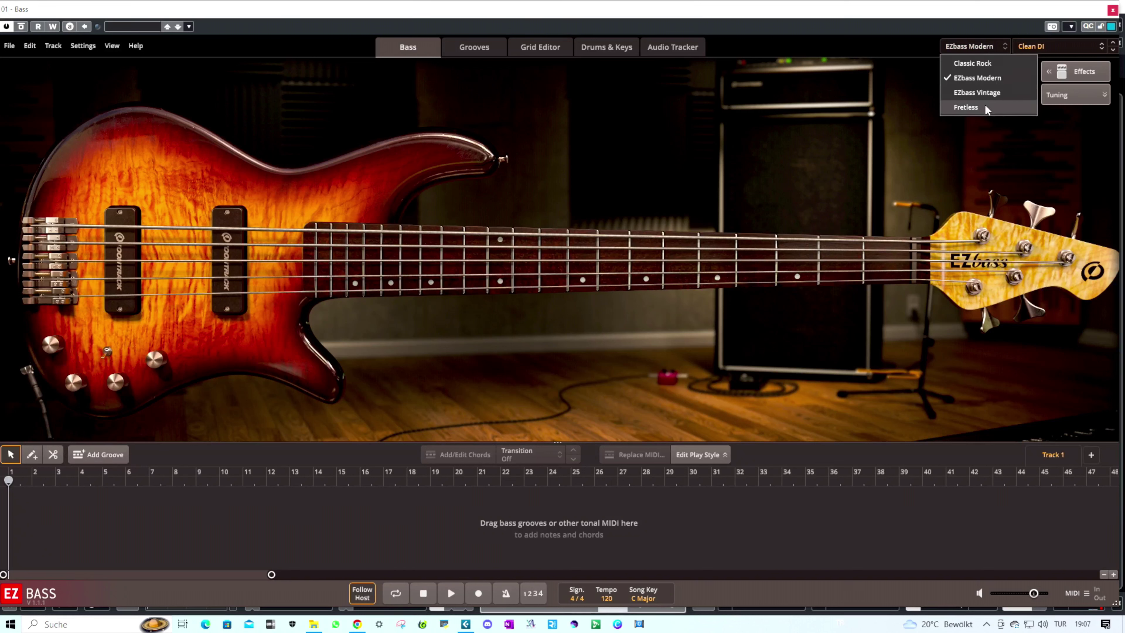
{"action": "left_click", "coordinate": [893, 225]}
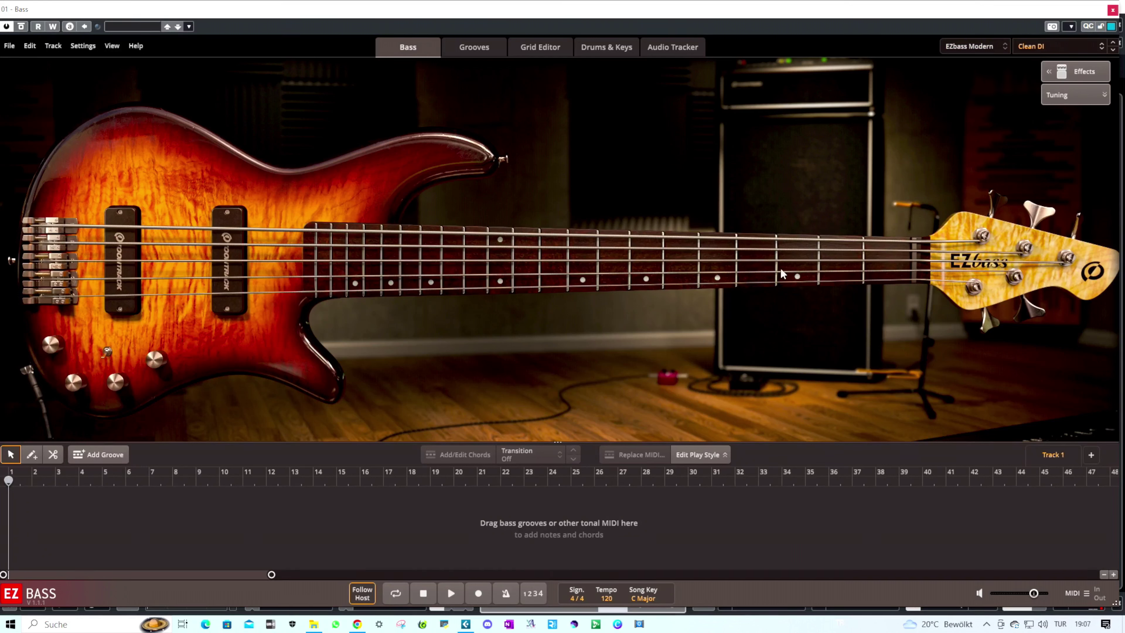
{"action": "left_click", "coordinate": [973, 46]}
{"action": "left_click", "coordinate": [972, 63]}
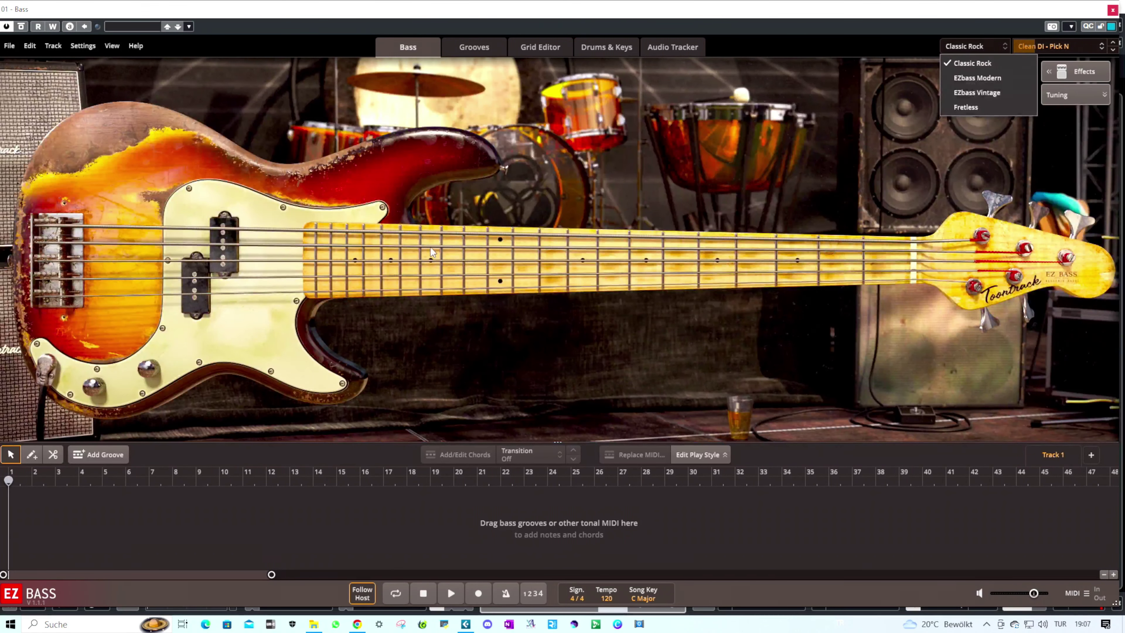
{"action": "left_click", "coordinate": [526, 234]}
{"action": "left_click", "coordinate": [499, 262]}
{"action": "left_click", "coordinate": [409, 275]}
{"action": "left_click", "coordinate": [557, 261]}
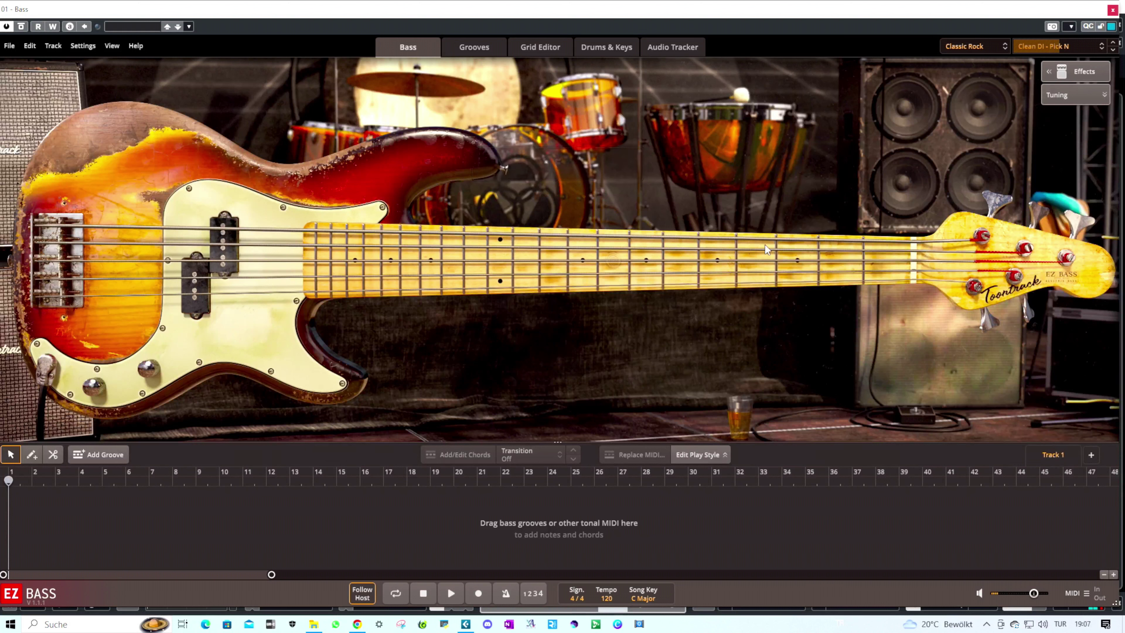
{"action": "left_click", "coordinate": [764, 249]}
{"action": "left_click", "coordinate": [841, 252]}
Step: Load the EZbass Vintage library and audition several notes across its strings
{"action": "left_click", "coordinate": [965, 48]}
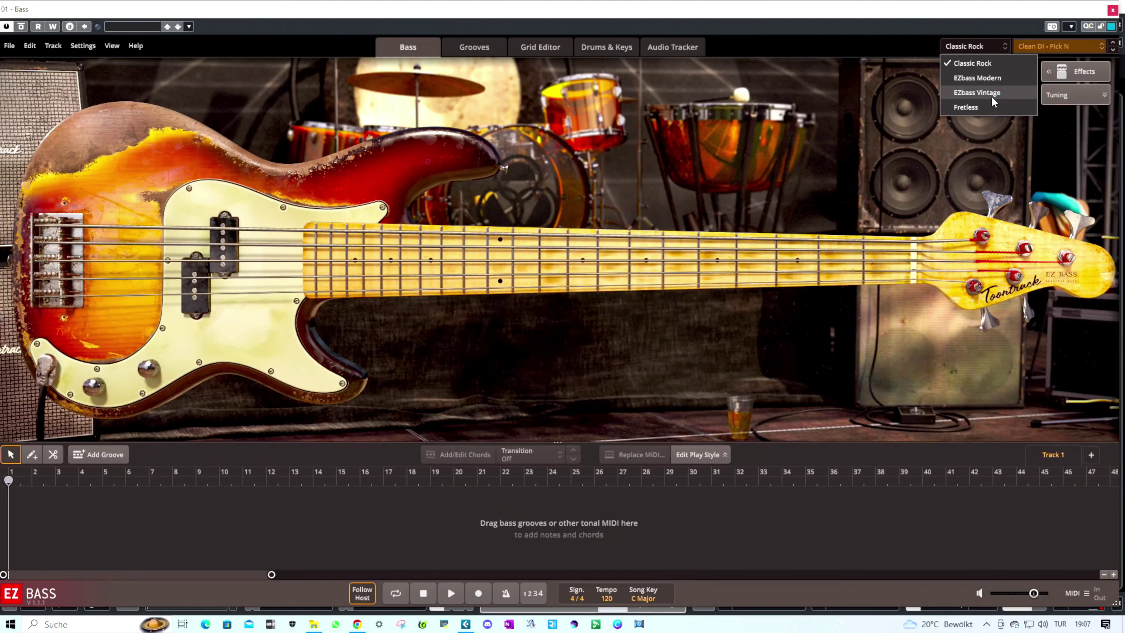
{"action": "left_click", "coordinate": [992, 109]}
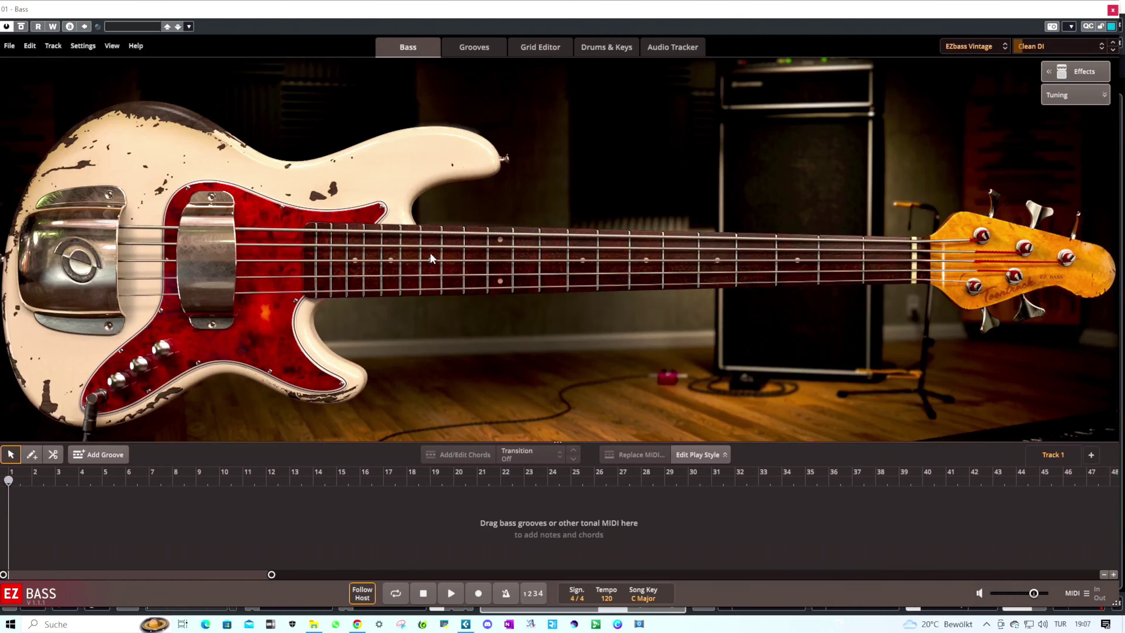
{"action": "left_click", "coordinate": [704, 241]}
{"action": "left_click", "coordinate": [582, 248]}
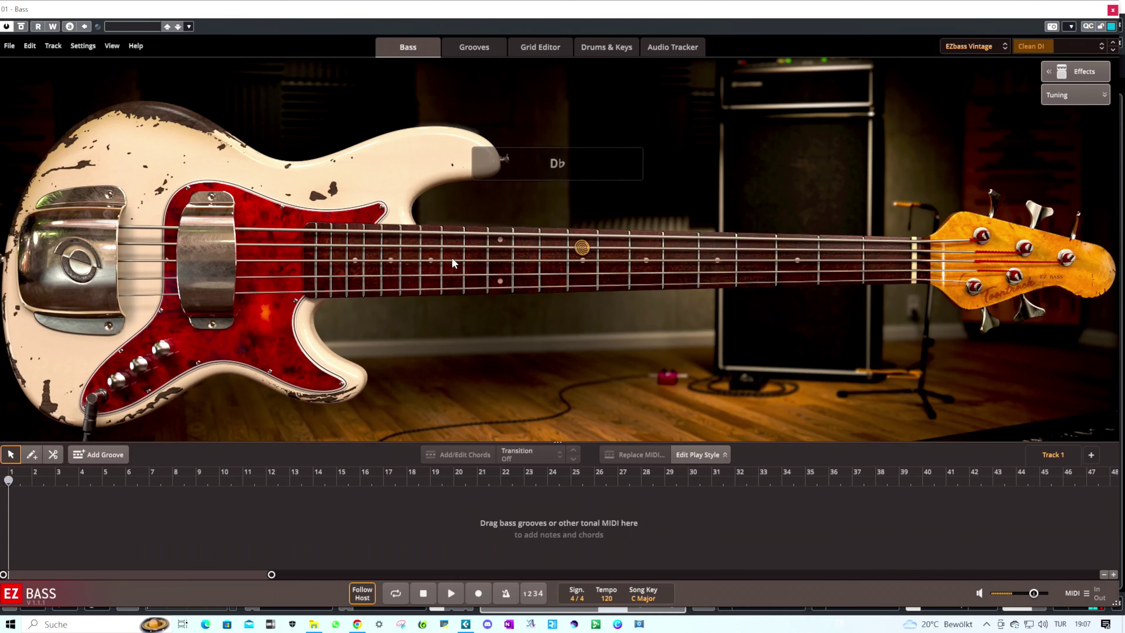
{"action": "left_click", "coordinate": [452, 259]}
{"action": "left_click", "coordinate": [527, 270]}
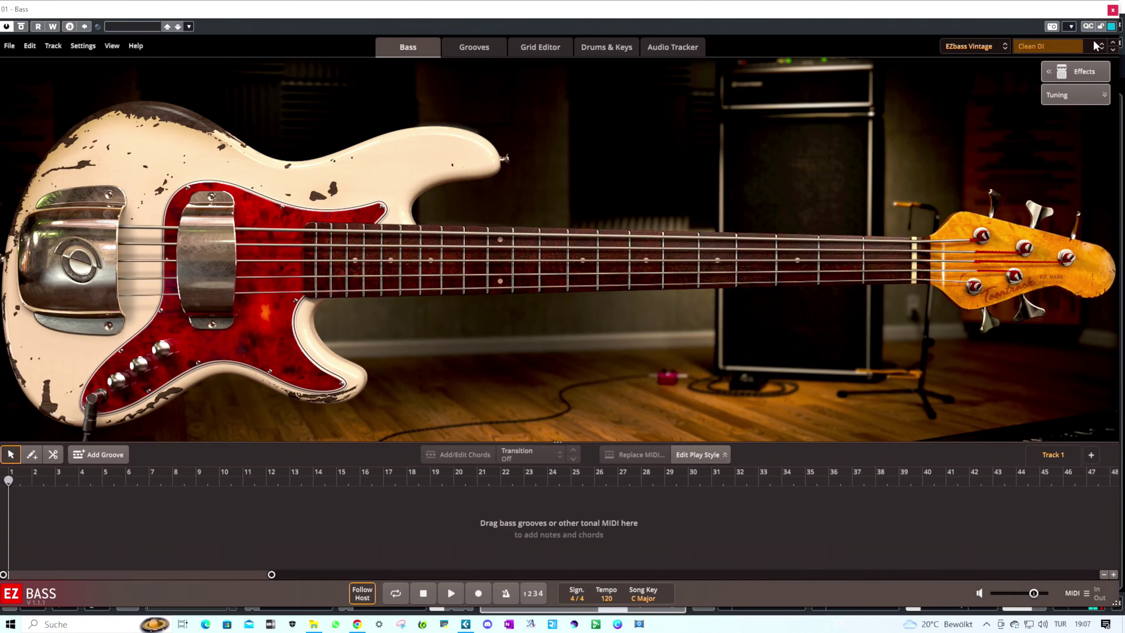
{"action": "left_click", "coordinate": [572, 249]}
{"action": "left_click", "coordinate": [475, 263]}
{"action": "left_click", "coordinate": [476, 235]}
{"action": "left_click", "coordinate": [497, 279]}
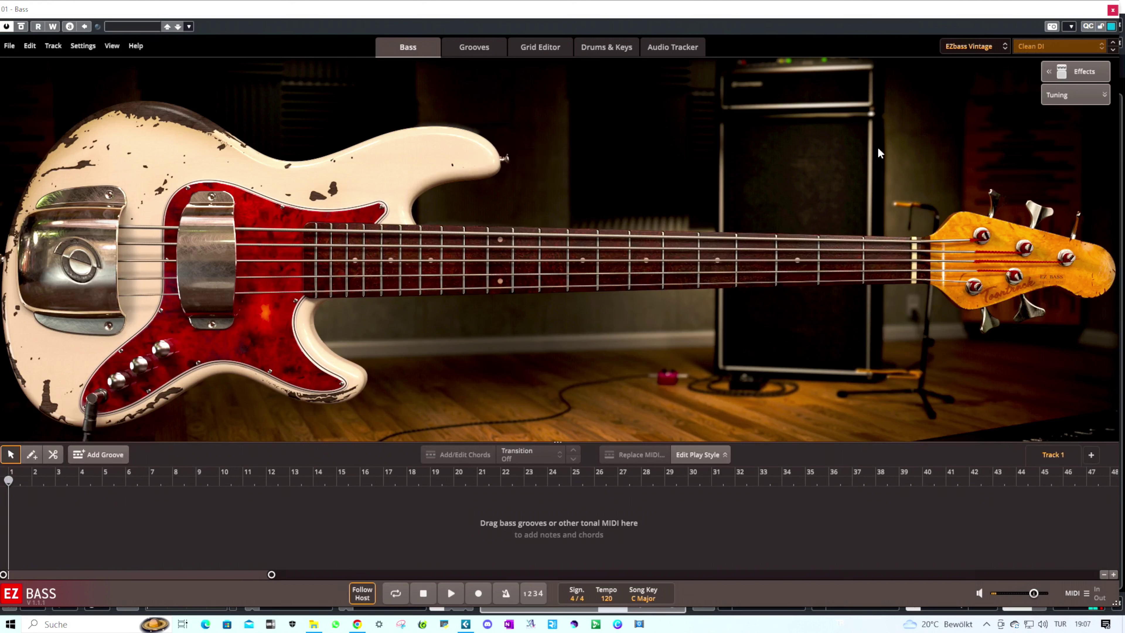
Step: Switch the bass library to EZbass Modern and show its effects controls
{"action": "left_click", "coordinate": [988, 47]}
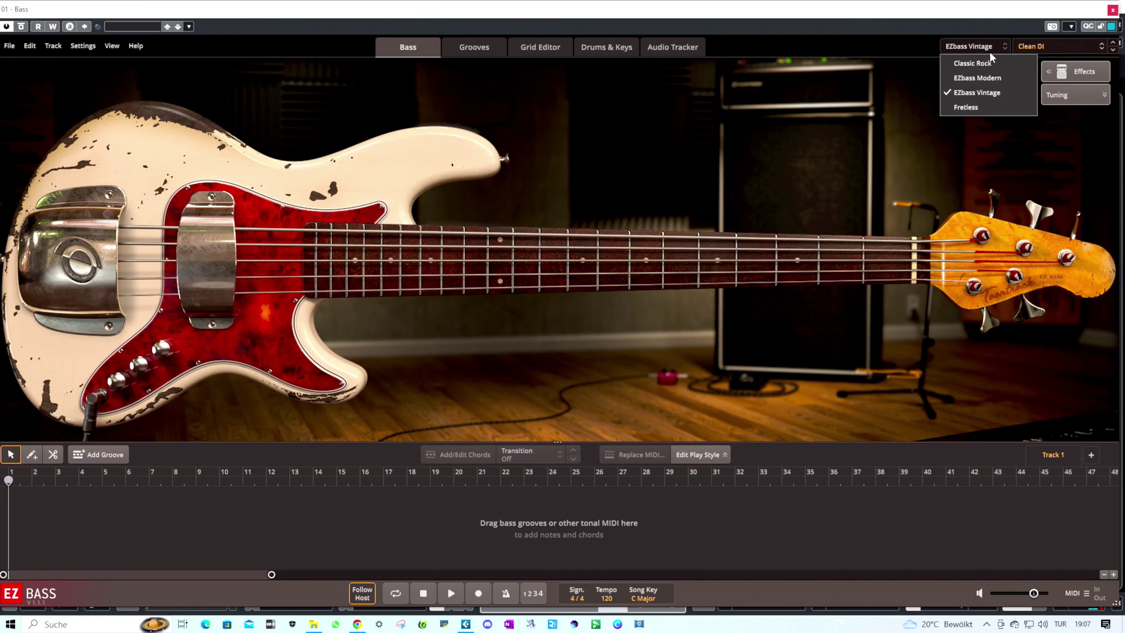
{"action": "left_click", "coordinate": [1000, 75]}
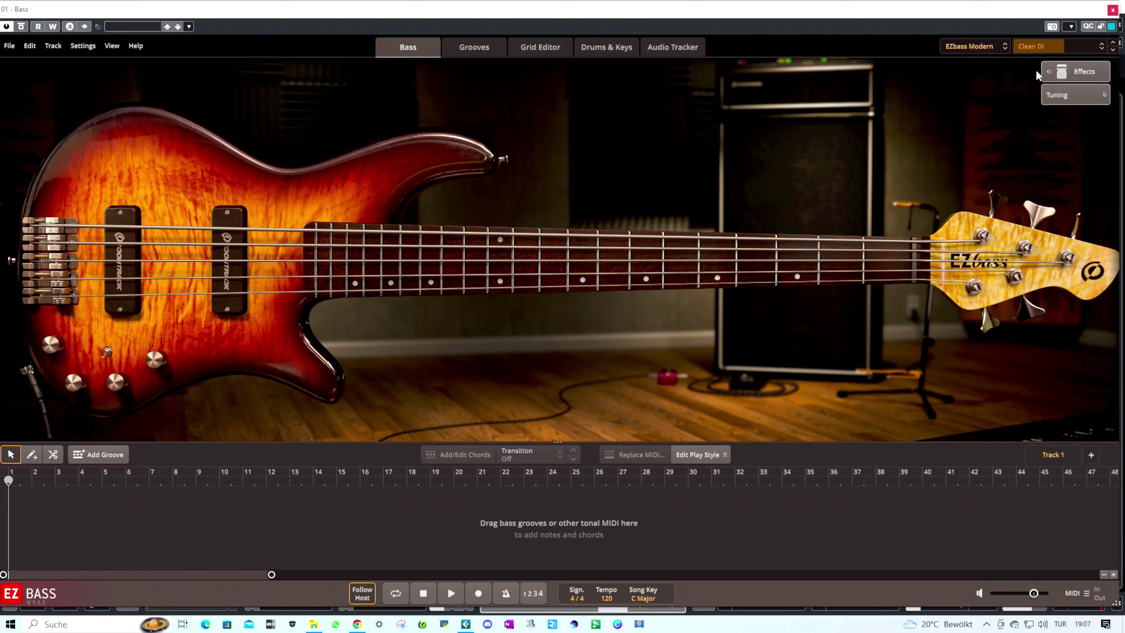
{"action": "left_click", "coordinate": [1059, 73]}
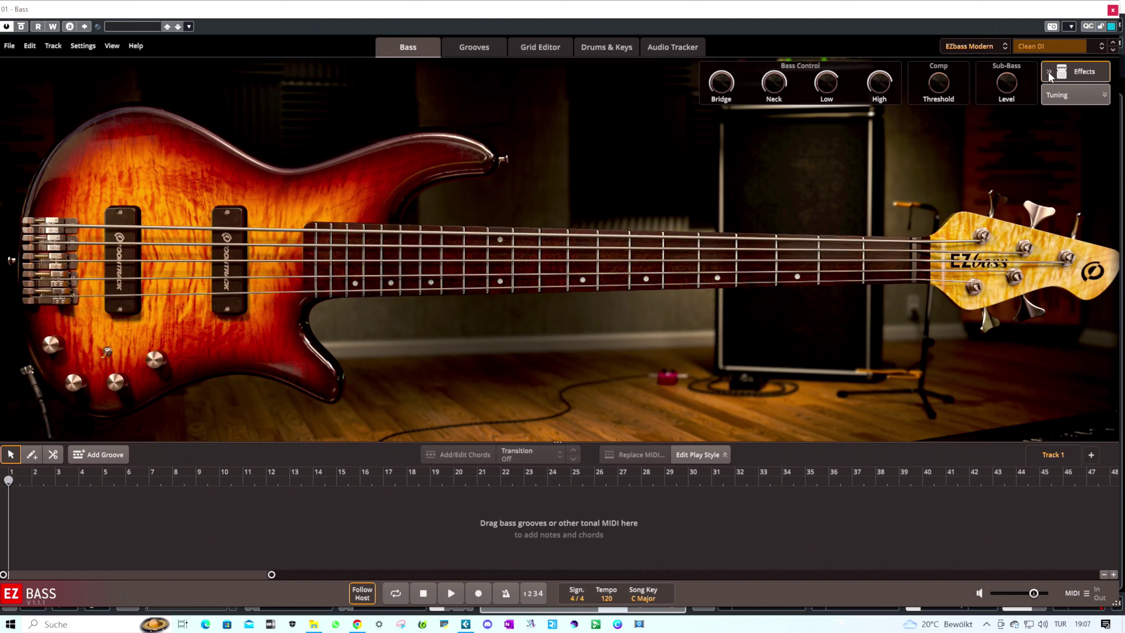
Step: Examine the bass tuning settings and the lowest playable note options, and close EZbass
{"action": "left_click", "coordinate": [1072, 95]}
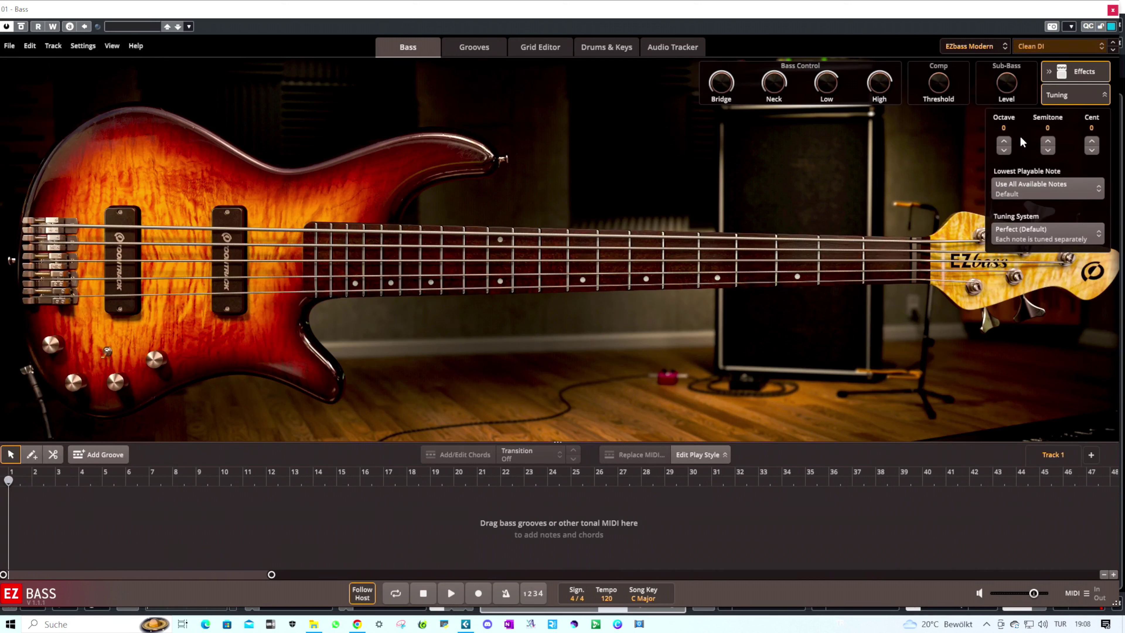
{"action": "left_click", "coordinate": [1045, 188]}
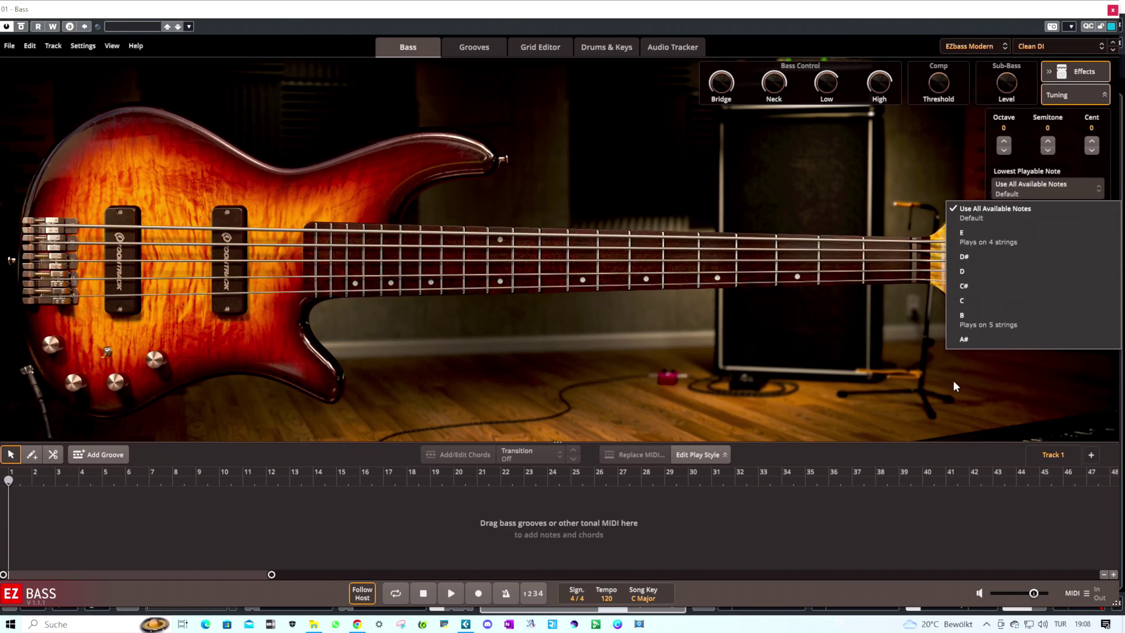
{"action": "left_click", "coordinate": [890, 178]}
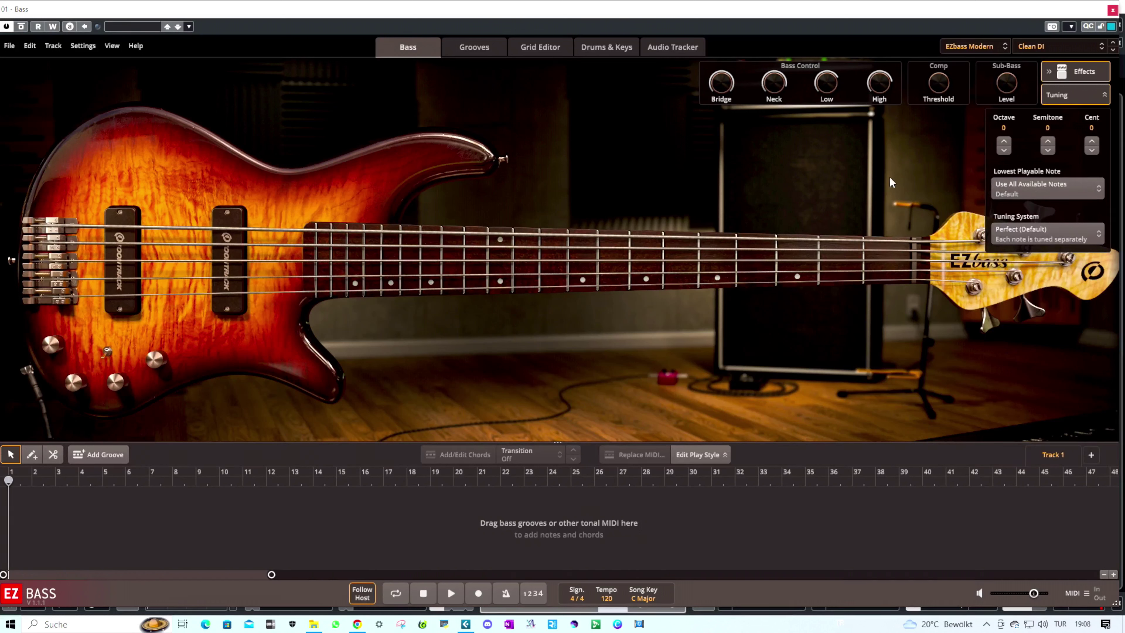
{"action": "left_click", "coordinate": [1087, 94]}
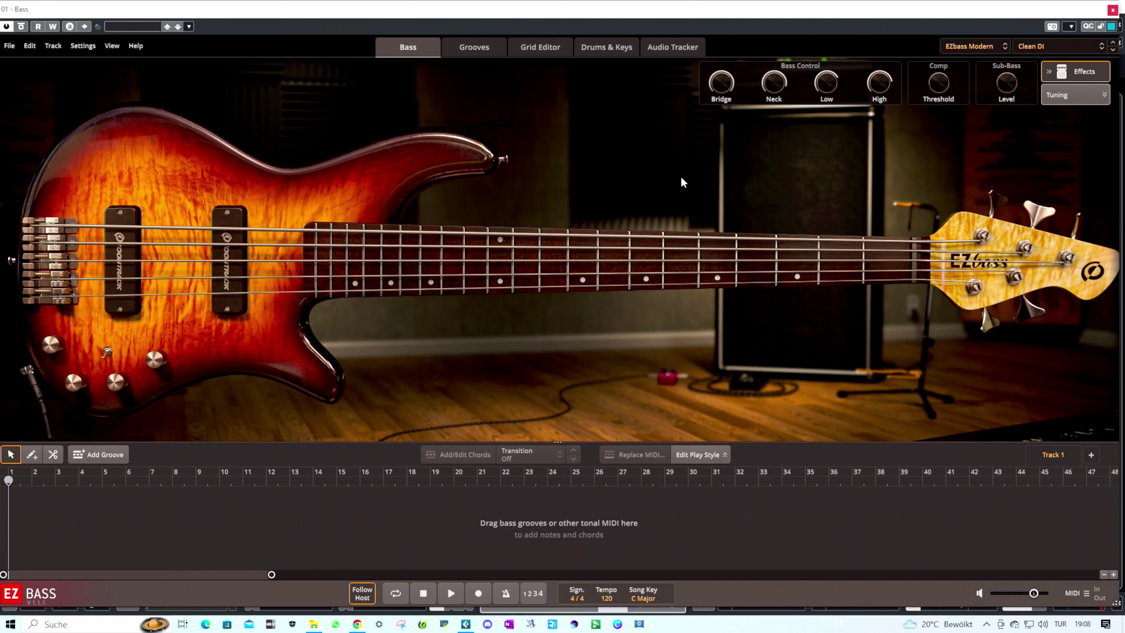
{"action": "left_click", "coordinate": [1113, 10]}
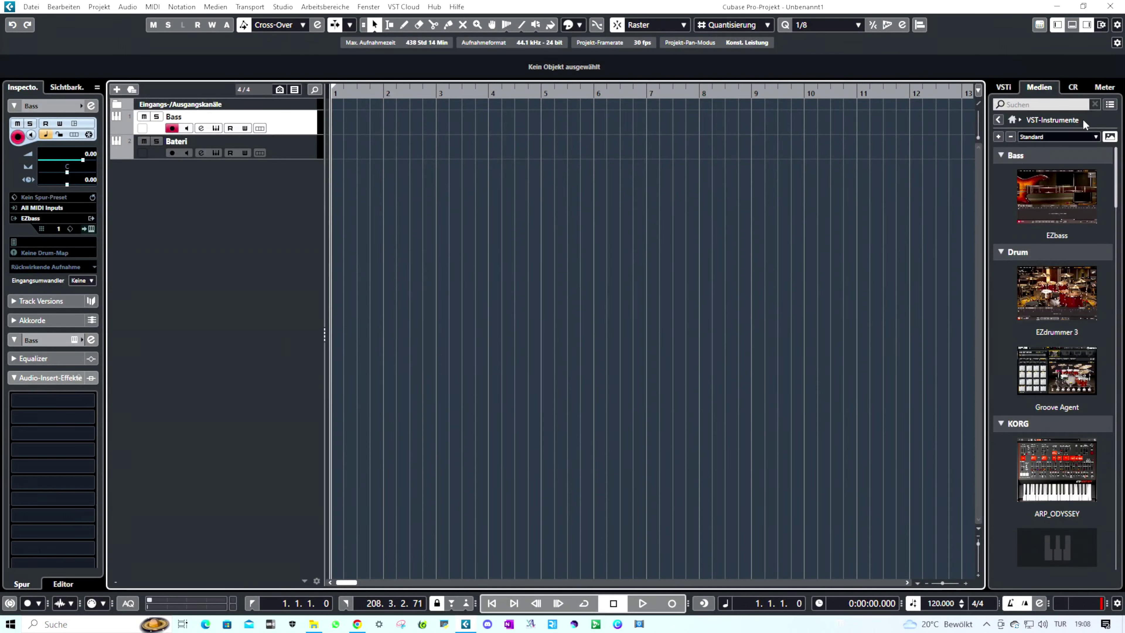
Step: Add a VG-AMBER2 instrument track below the Bateri track from the VST instrument library
{"action": "scroll", "coordinate": [1084, 354], "scroll_direction": "down", "scroll_amount": 3}
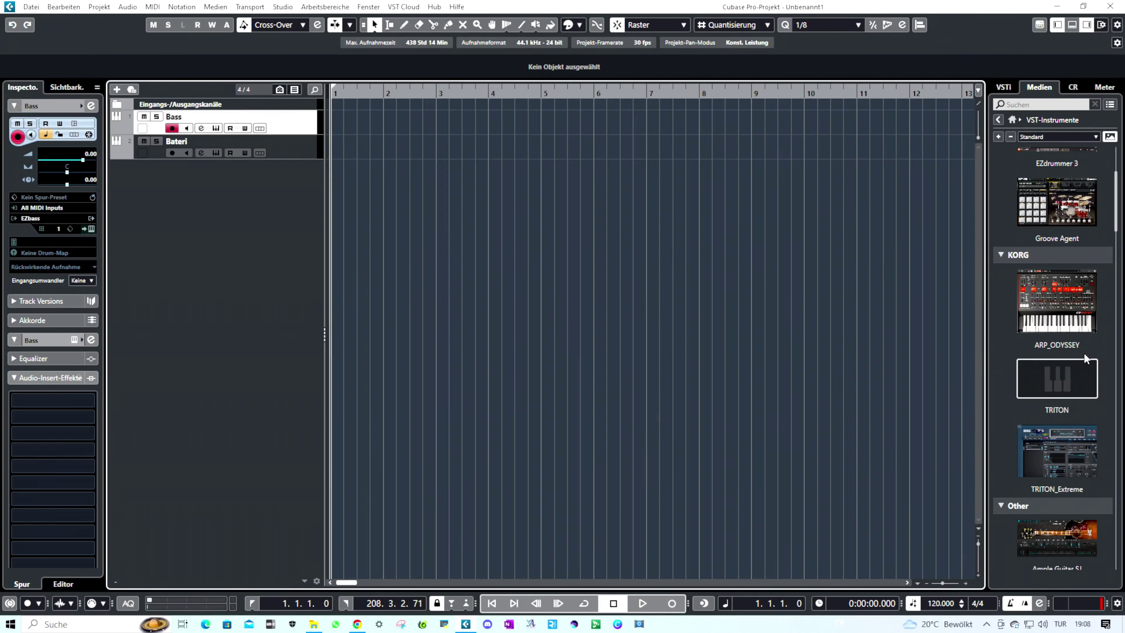
{"action": "scroll", "coordinate": [1084, 351], "scroll_direction": "down", "scroll_amount": 7}
{"action": "scroll", "coordinate": [1087, 354], "scroll_direction": "down", "scroll_amount": 2}
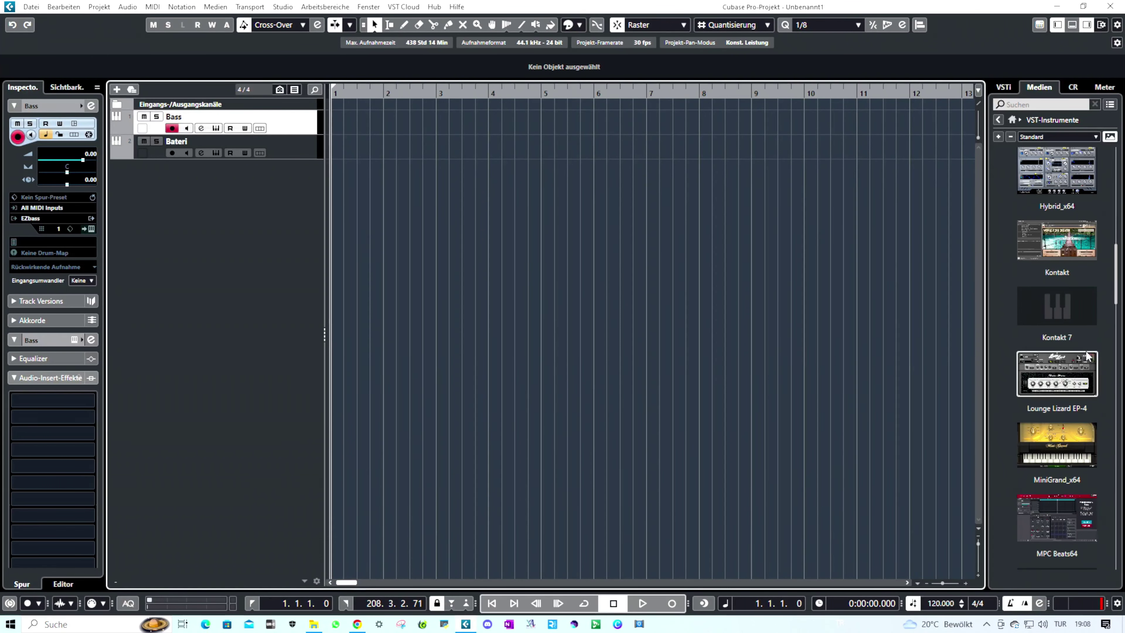
{"action": "scroll", "coordinate": [1086, 354], "scroll_direction": "down", "scroll_amount": 10}
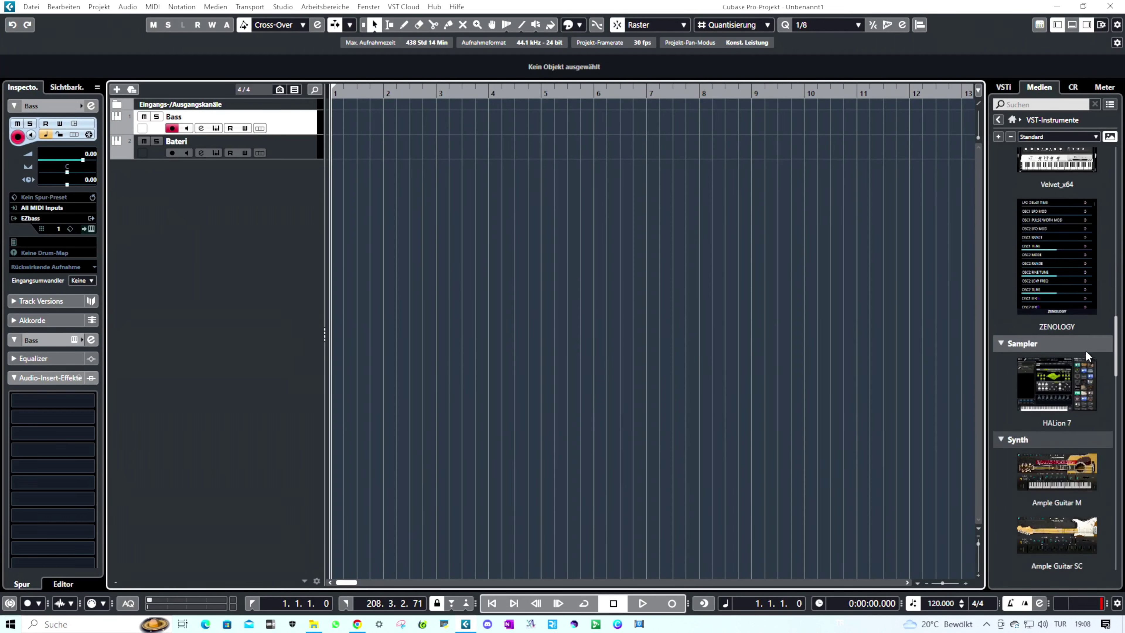
{"action": "scroll", "coordinate": [1086, 353], "scroll_direction": "down", "scroll_amount": 10}
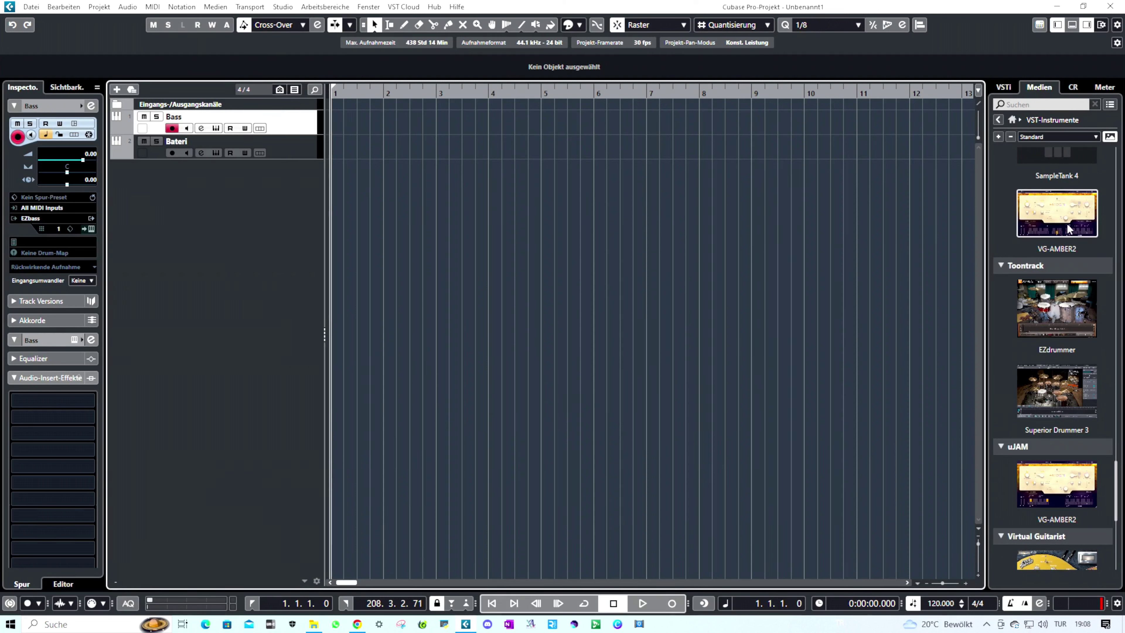
{"action": "left_click_drag", "start_coordinate": [1065, 207], "coordinate": [213, 245]}
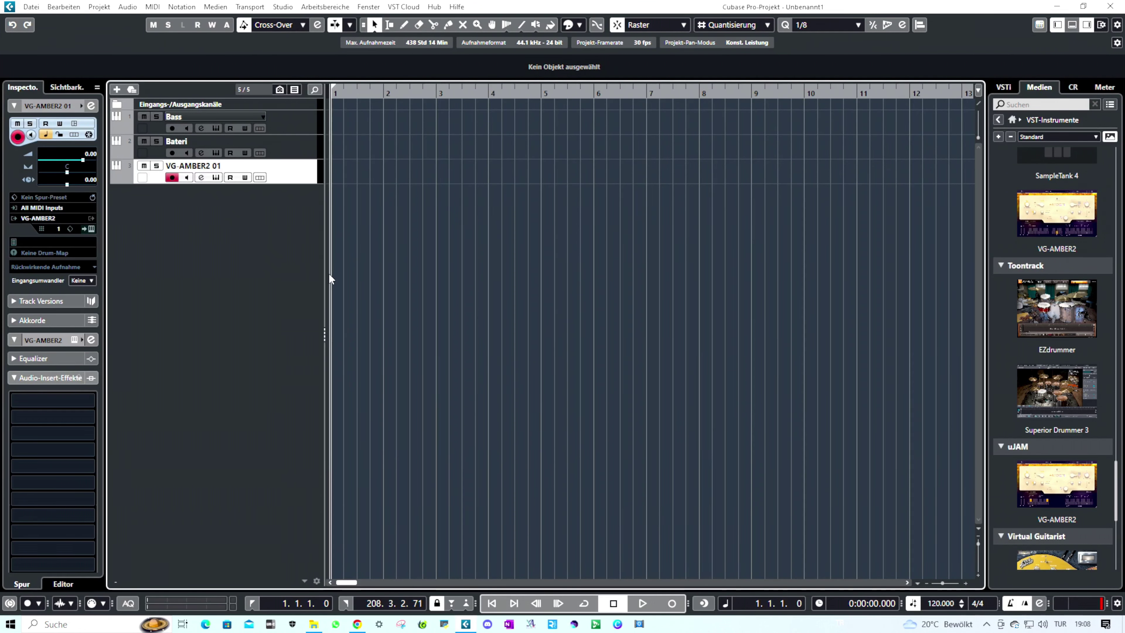
Step: Open the VG-AMBER2 instrument, switch it from Player to Instrument mode, and close its window
{"action": "left_click", "coordinate": [216, 177]}
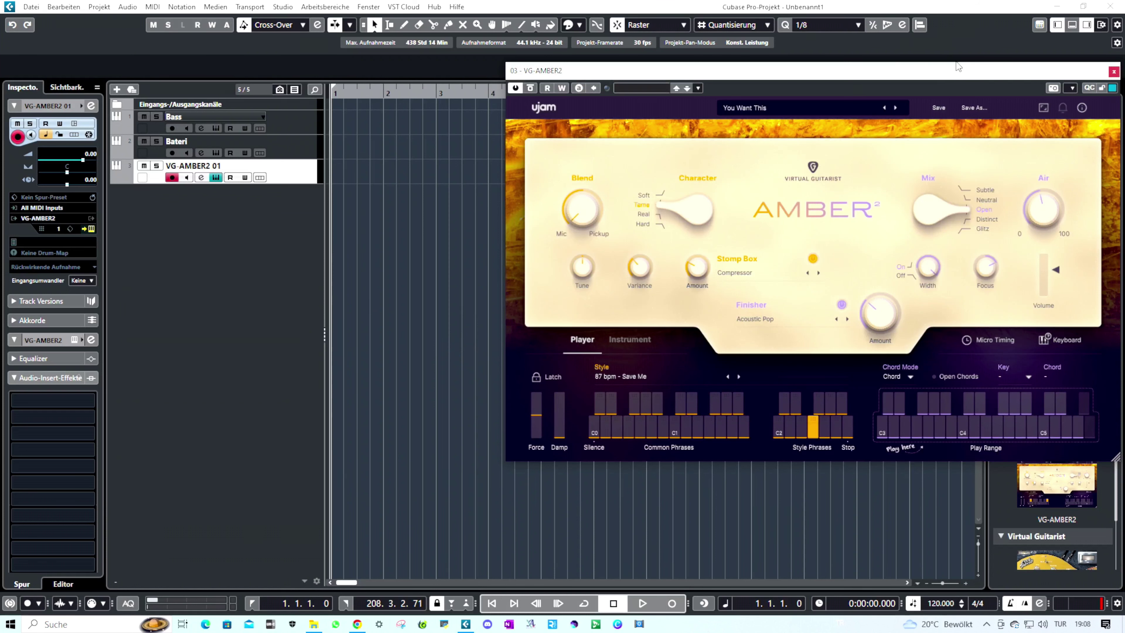
{"action": "left_click_drag", "start_coordinate": [993, 71], "coordinate": [714, 108]}
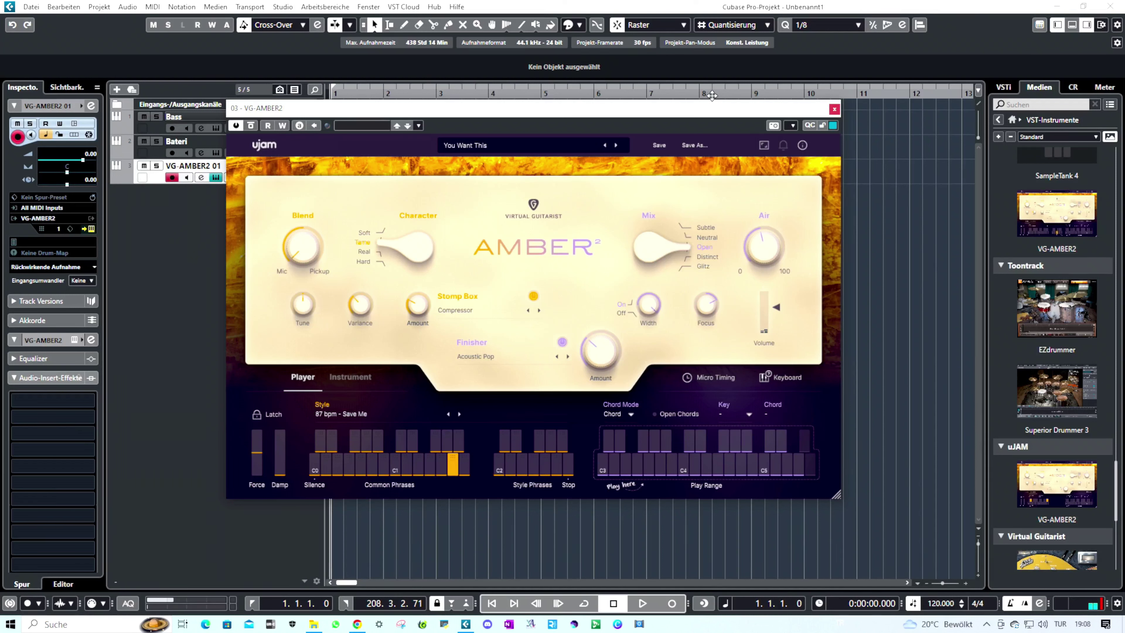
{"action": "left_click", "coordinate": [352, 382]}
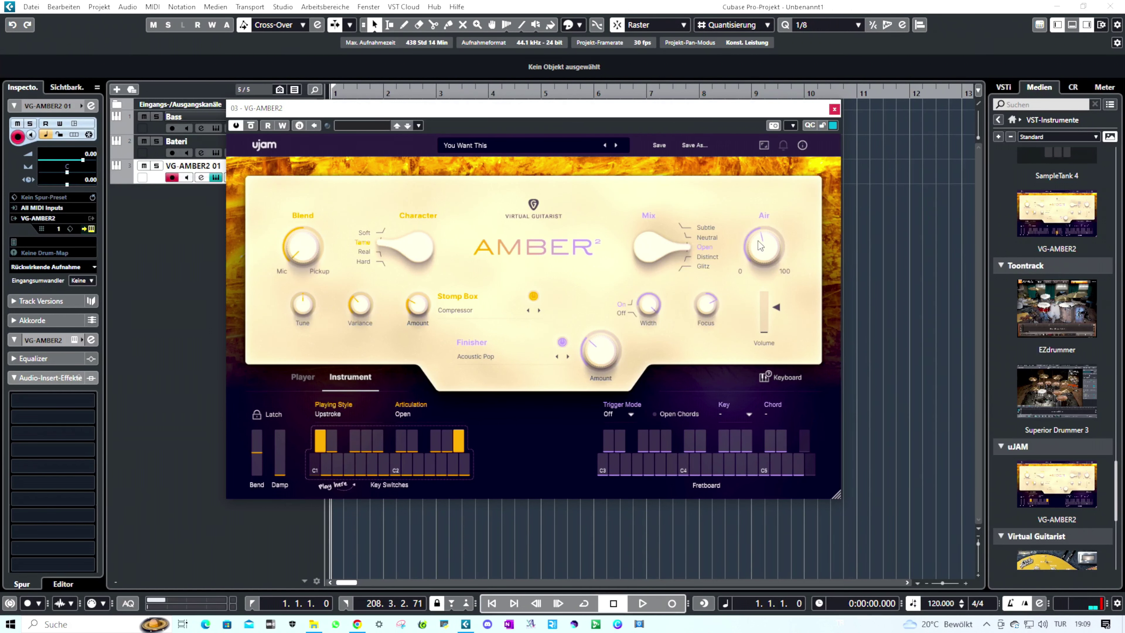
{"action": "left_click", "coordinate": [834, 109]}
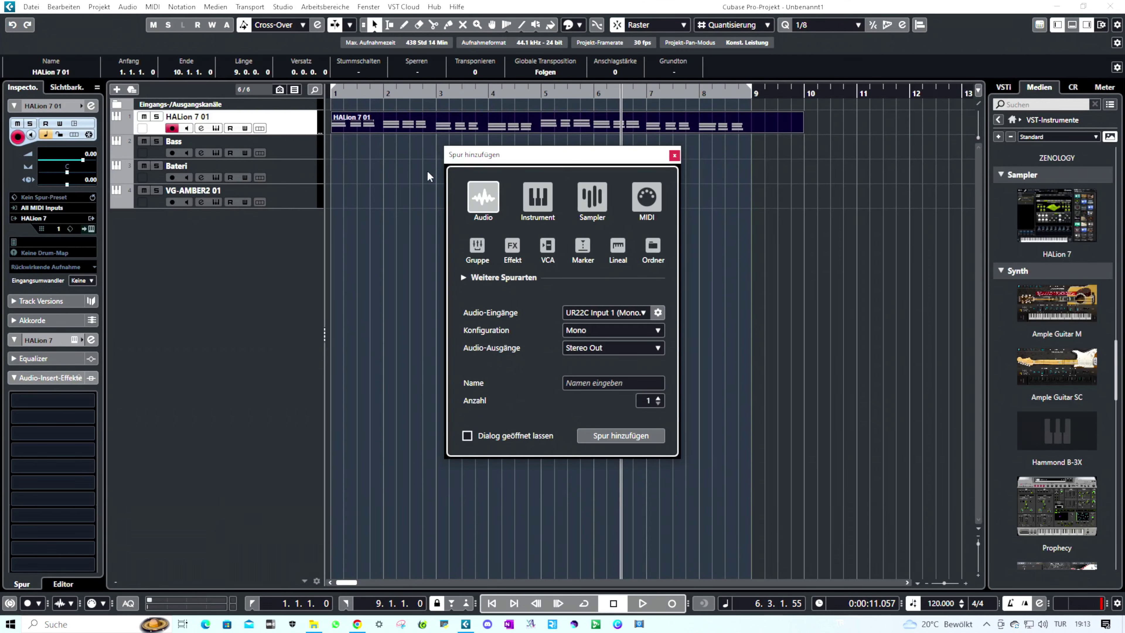
Step: Add a chord track to the project from the additional track types
{"action": "left_click", "coordinate": [463, 278]}
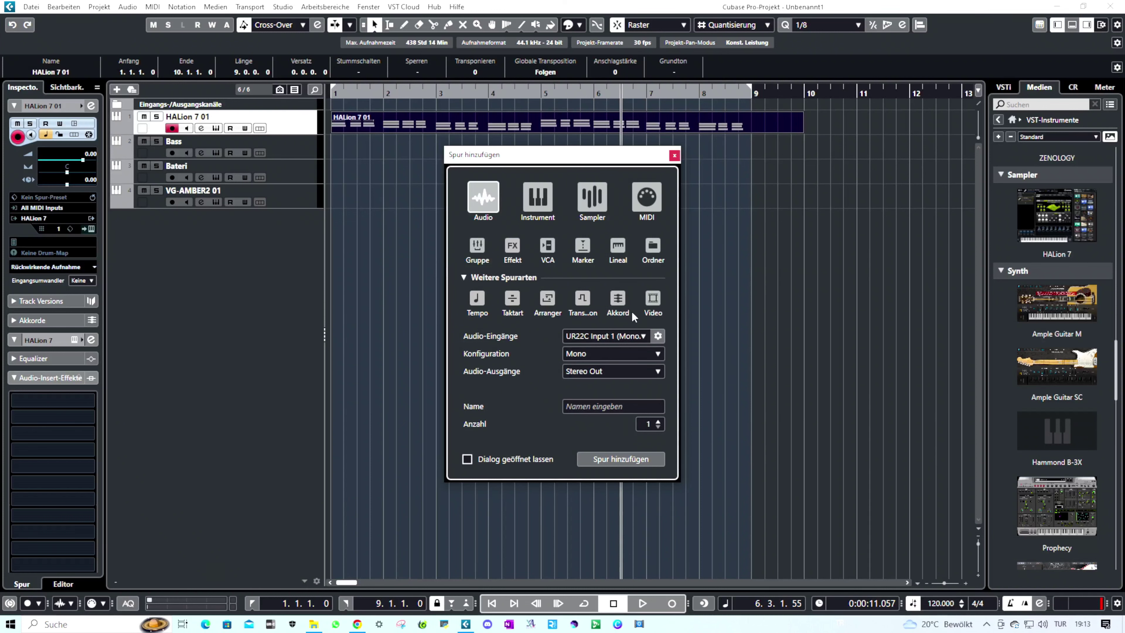
{"action": "left_click", "coordinate": [618, 298]}
{"action": "left_click", "coordinate": [620, 458]}
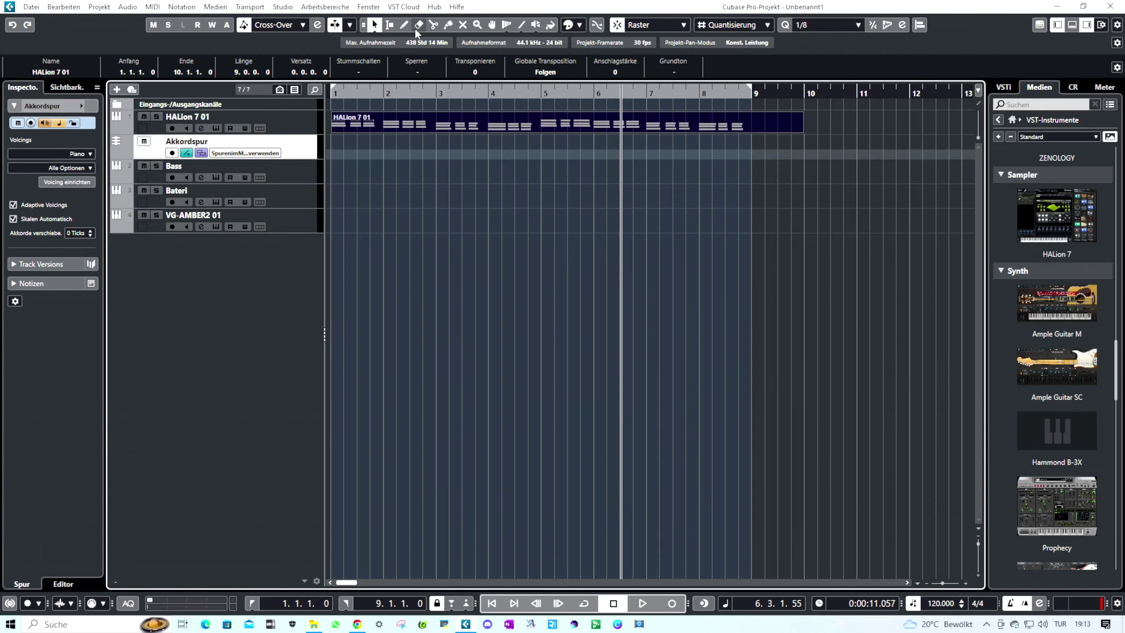
Step: Draw eight empty chord events on the chord track, one at the start of each bar from 1 to 8
{"action": "left_click", "coordinate": [462, 25]}
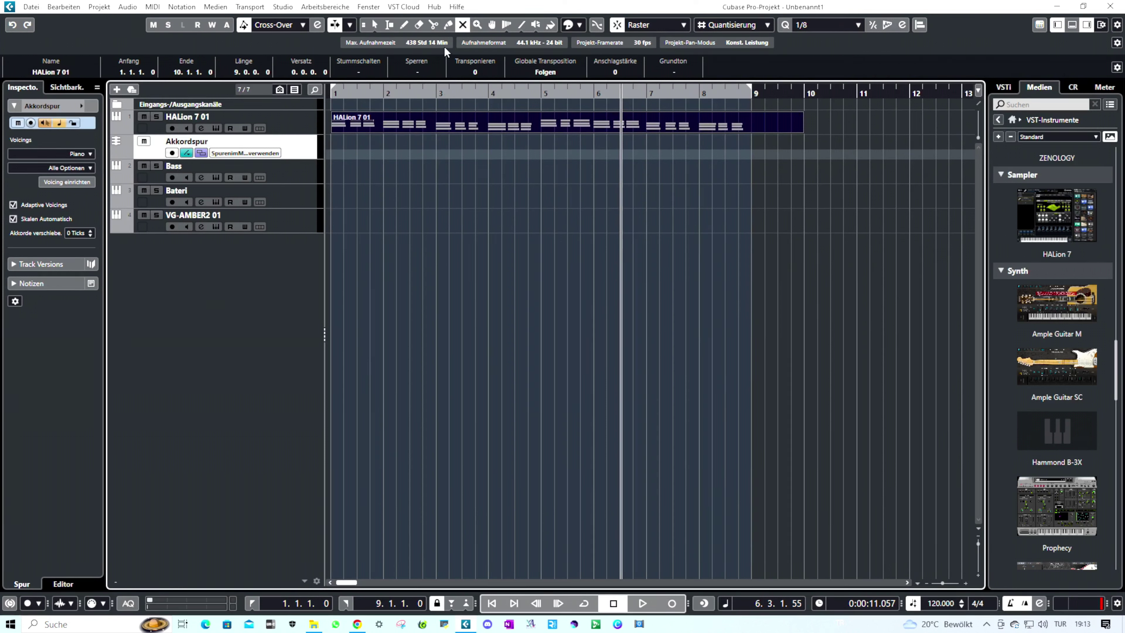
{"action": "left_click", "coordinate": [403, 25]}
{"action": "left_click", "coordinate": [342, 150]}
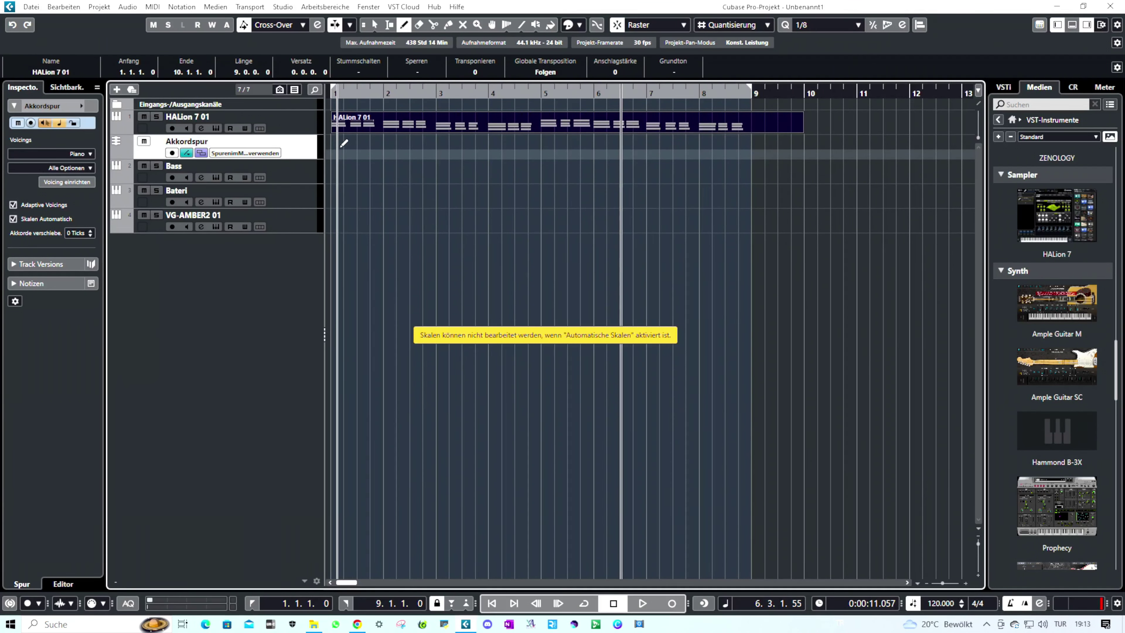
{"action": "left_click", "coordinate": [336, 142]}
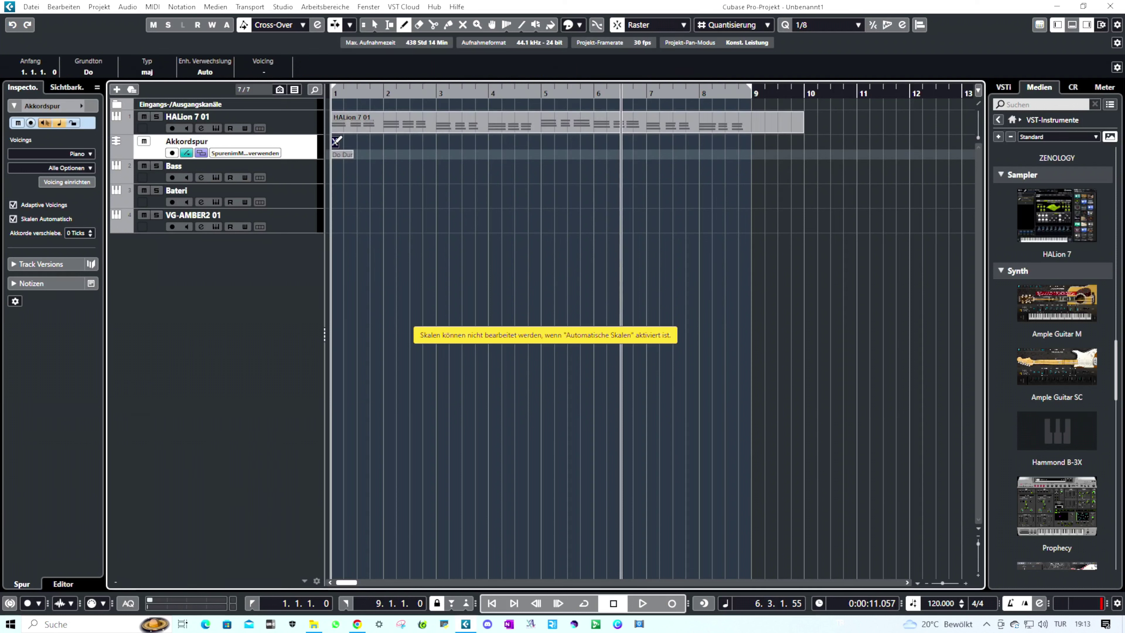
{"action": "left_click", "coordinate": [388, 142]}
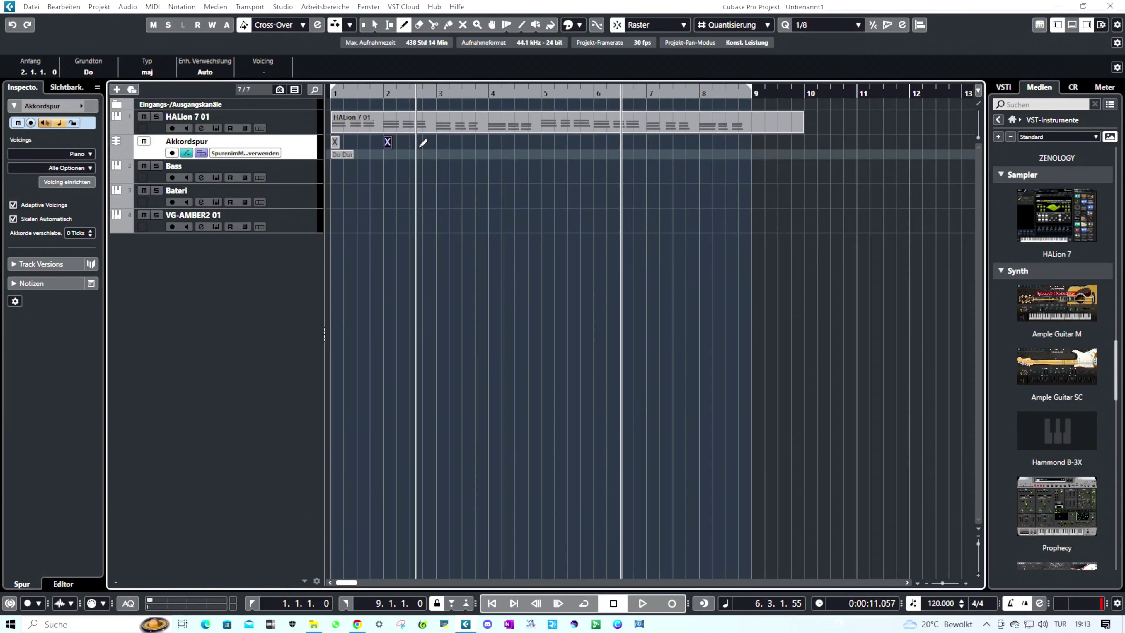
{"action": "left_click", "coordinate": [441, 143]}
{"action": "left_click", "coordinate": [492, 142]}
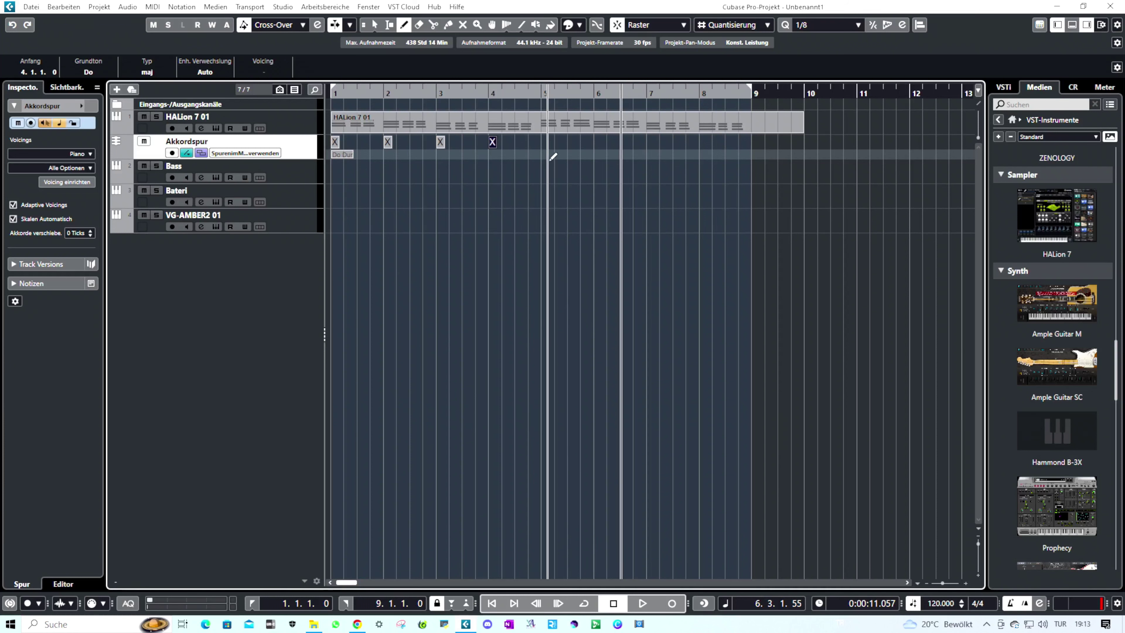
{"action": "left_click", "coordinate": [545, 143]}
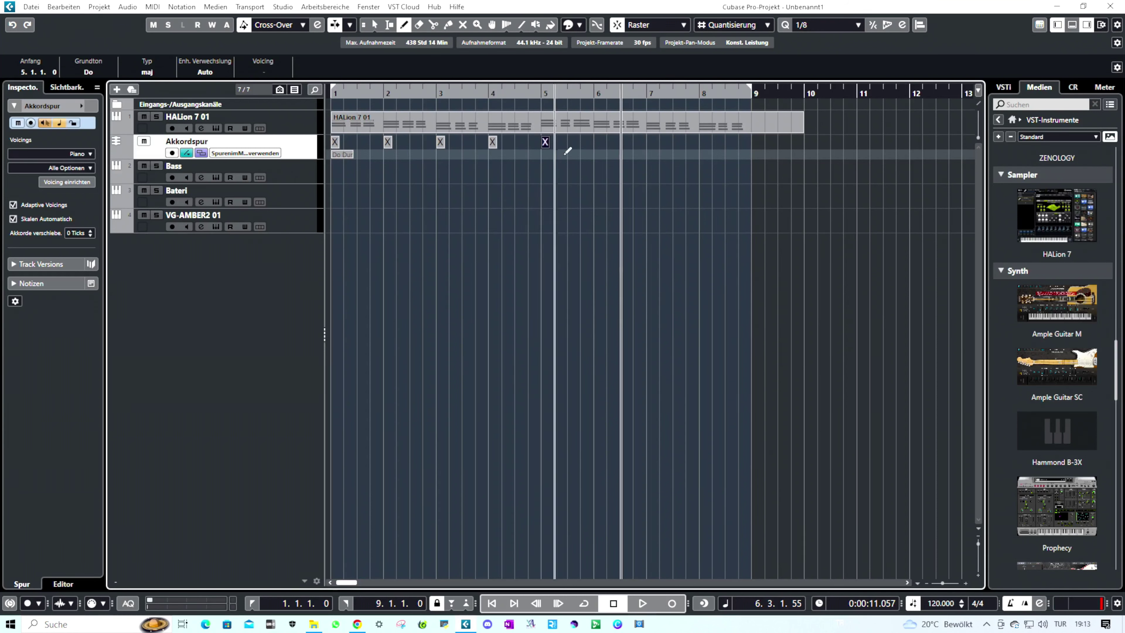
{"action": "left_click", "coordinate": [598, 142]}
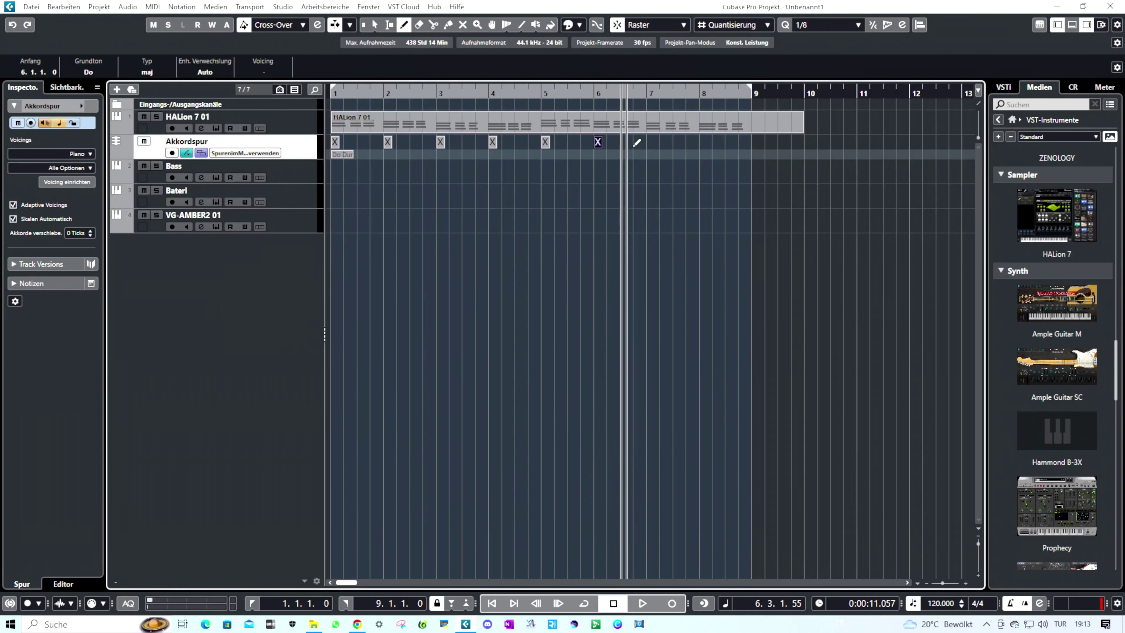
{"action": "left_click", "coordinate": [653, 141]}
{"action": "left_click", "coordinate": [705, 140]}
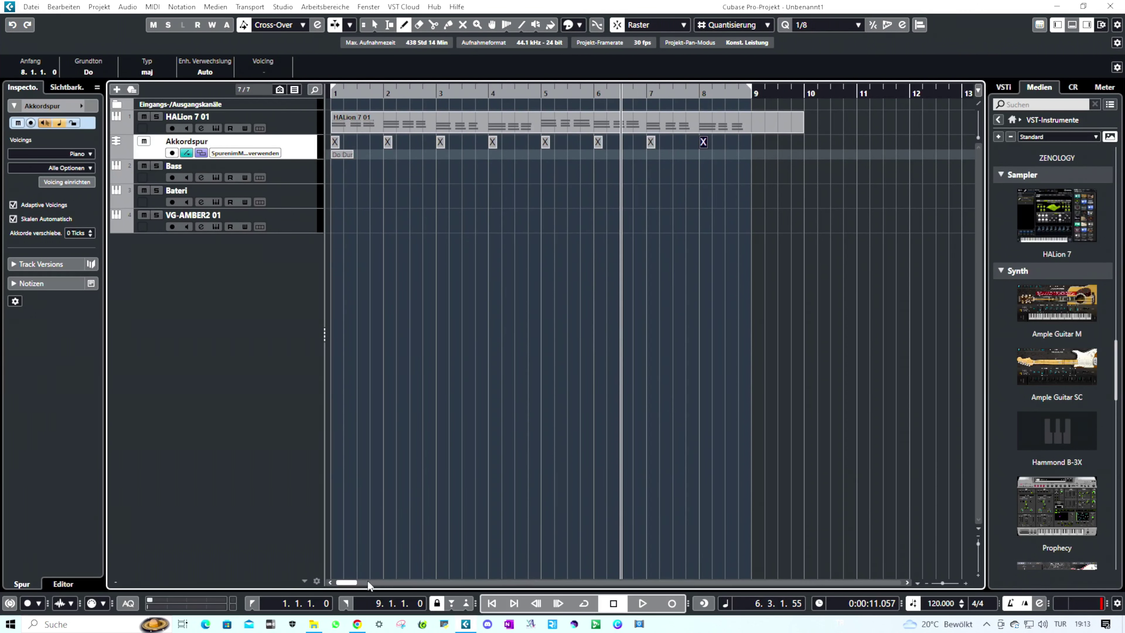
Step: Delete the MIDI part from the HALion 7 01 track
{"action": "left_click", "coordinate": [374, 24]}
{"action": "double_click", "coordinate": [338, 141]}
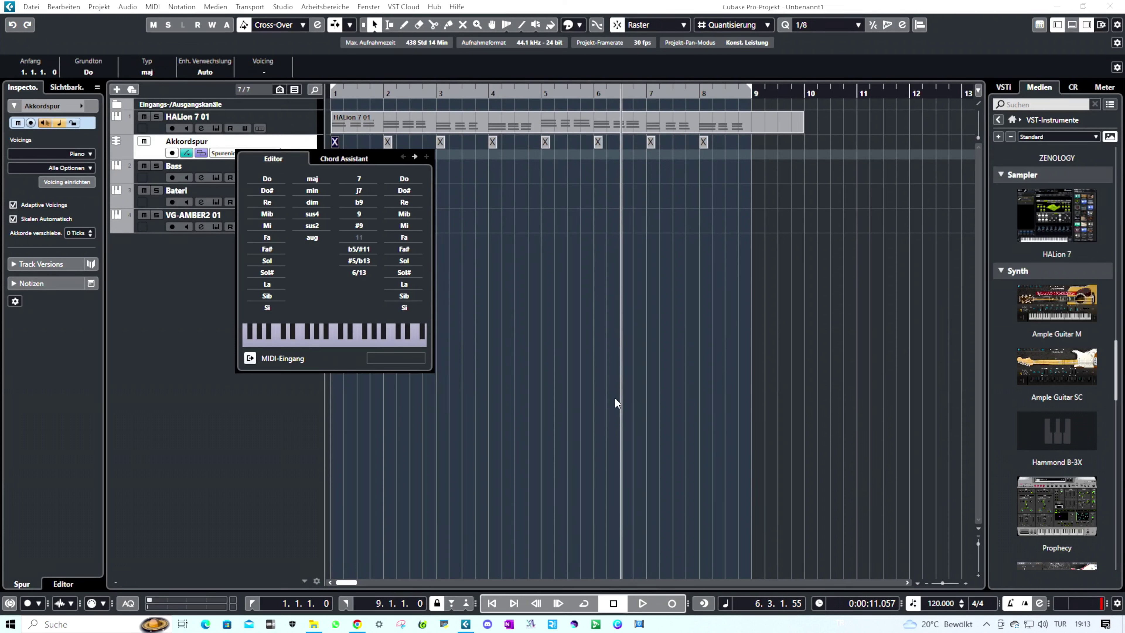
{"action": "left_click", "coordinate": [772, 120]}
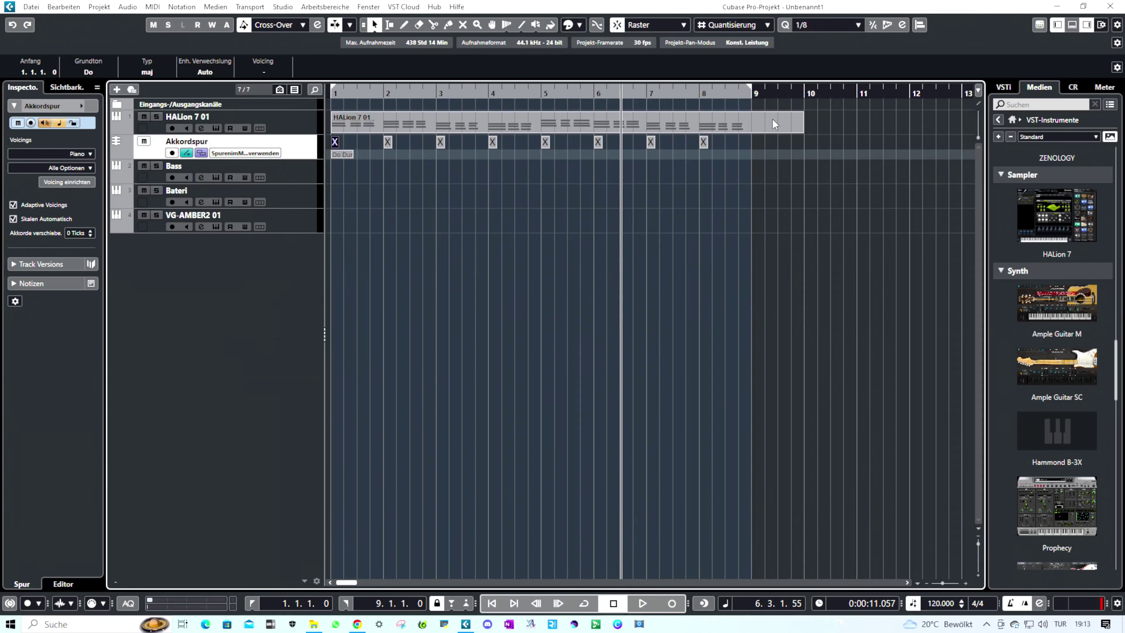
{"action": "left_click", "coordinate": [551, 122]}
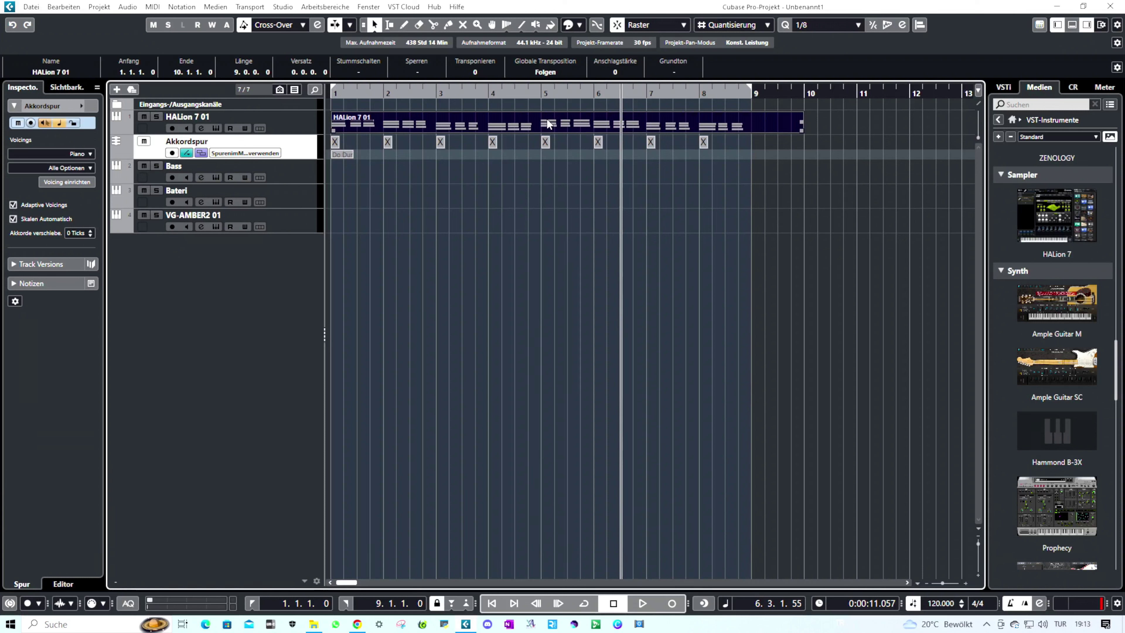
{"action": "key", "text": "Delete"}
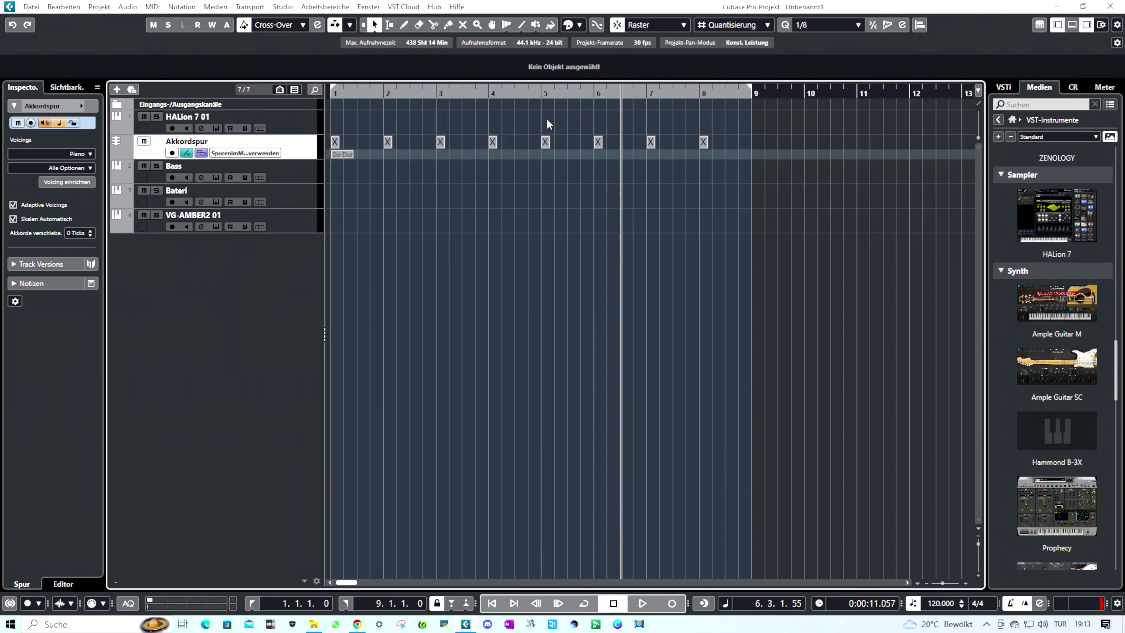
Step: Define the chord events at bars 1 to 4 as Re minor, Do major, Sib major and La major
{"action": "double_click", "coordinate": [335, 140]}
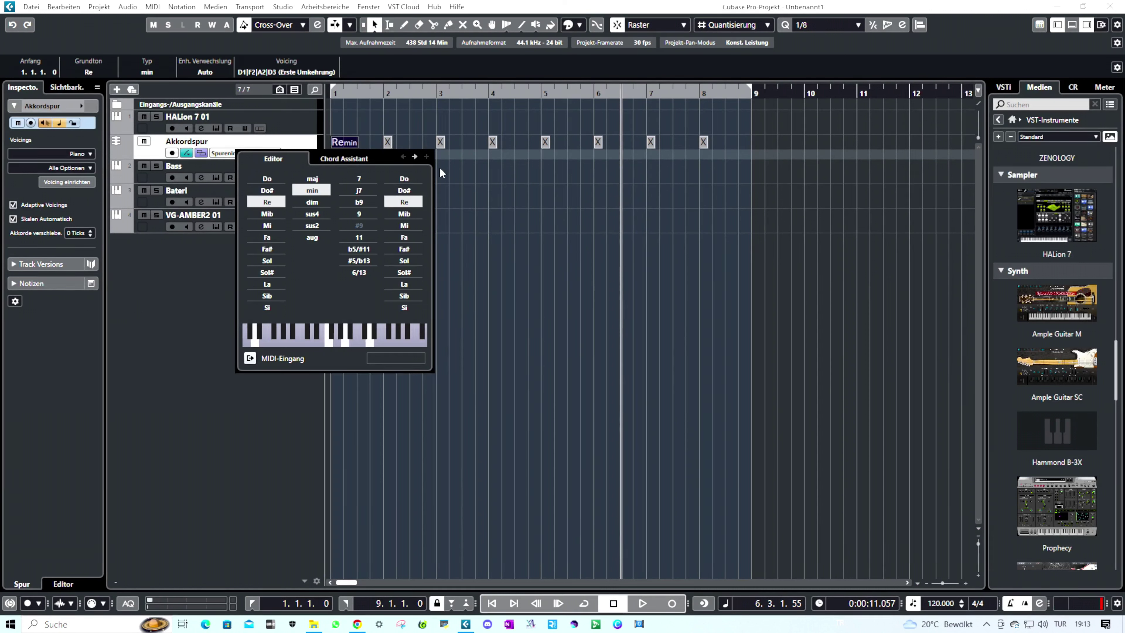
{"action": "left_click", "coordinate": [388, 141]}
{"action": "double_click", "coordinate": [389, 142]}
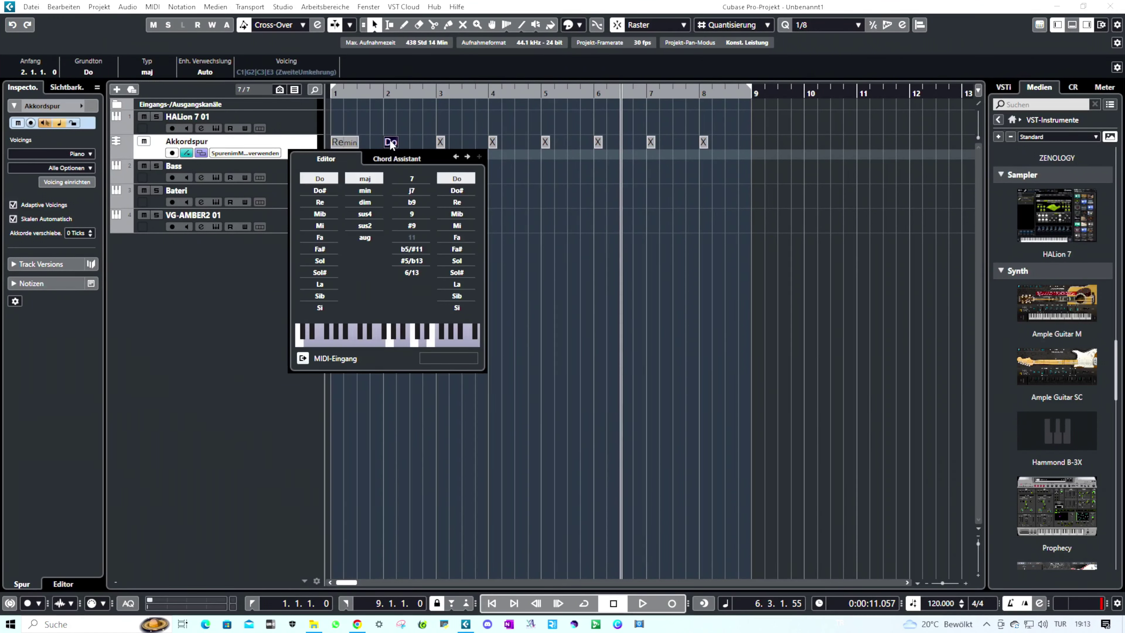
{"action": "left_click", "coordinate": [606, 214]}
{"action": "double_click", "coordinate": [439, 141]}
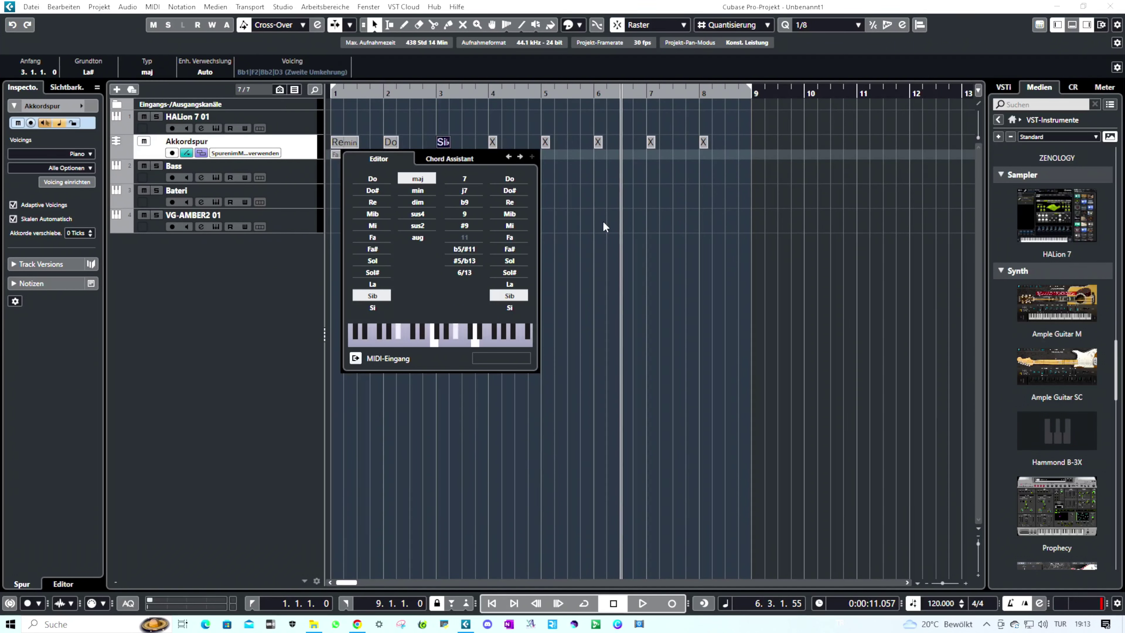
{"action": "left_click", "coordinate": [676, 254]}
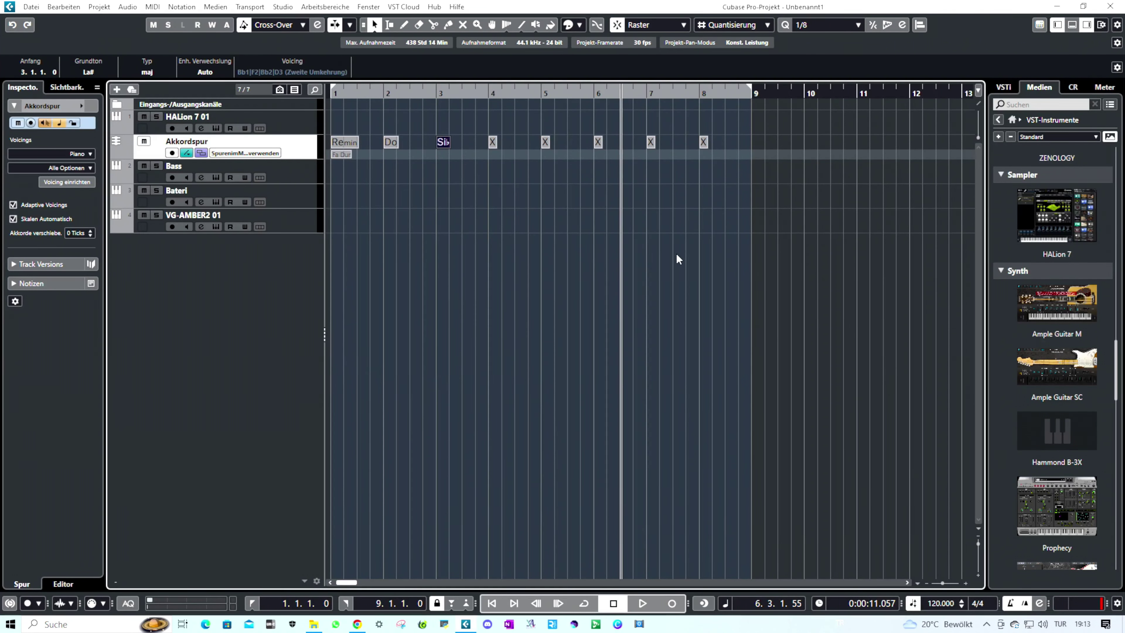
{"action": "double_click", "coordinate": [492, 142]}
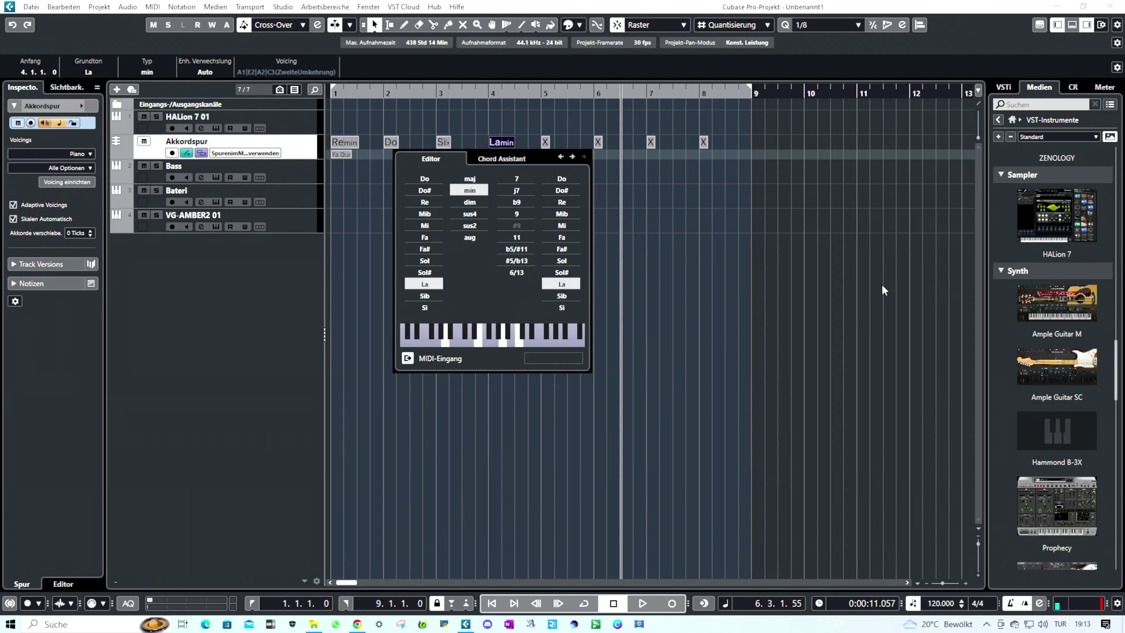
{"action": "left_click", "coordinate": [708, 346]}
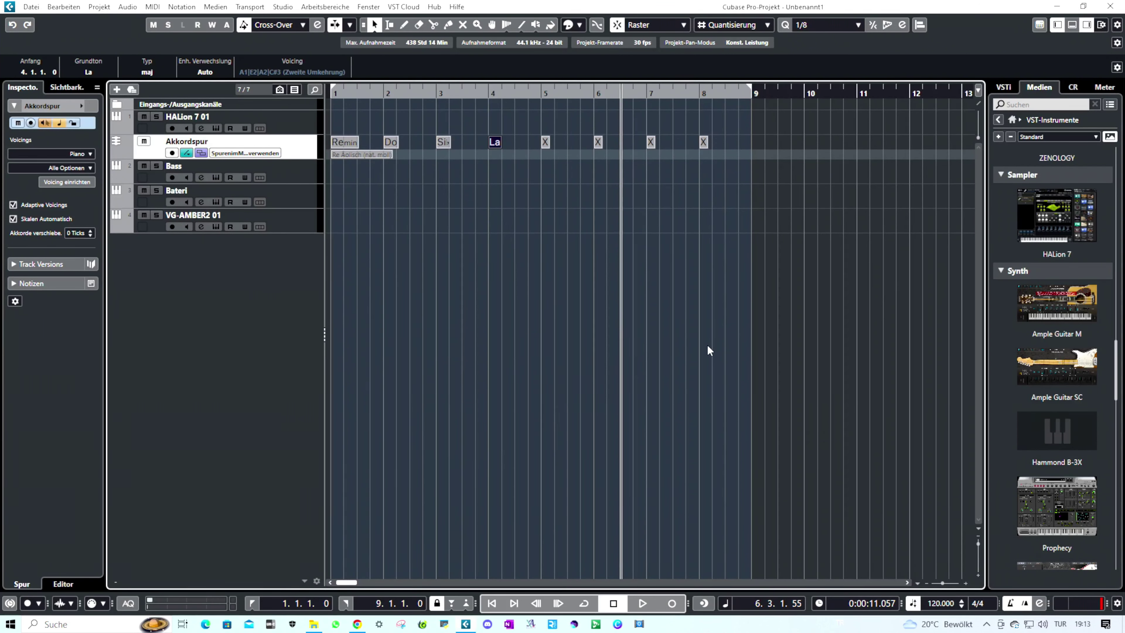
Step: Define the chord events at bars 5 to 8 as Re minor, Do, Sib and La major, and return the playhead to the project start
{"action": "double_click", "coordinate": [546, 142]}
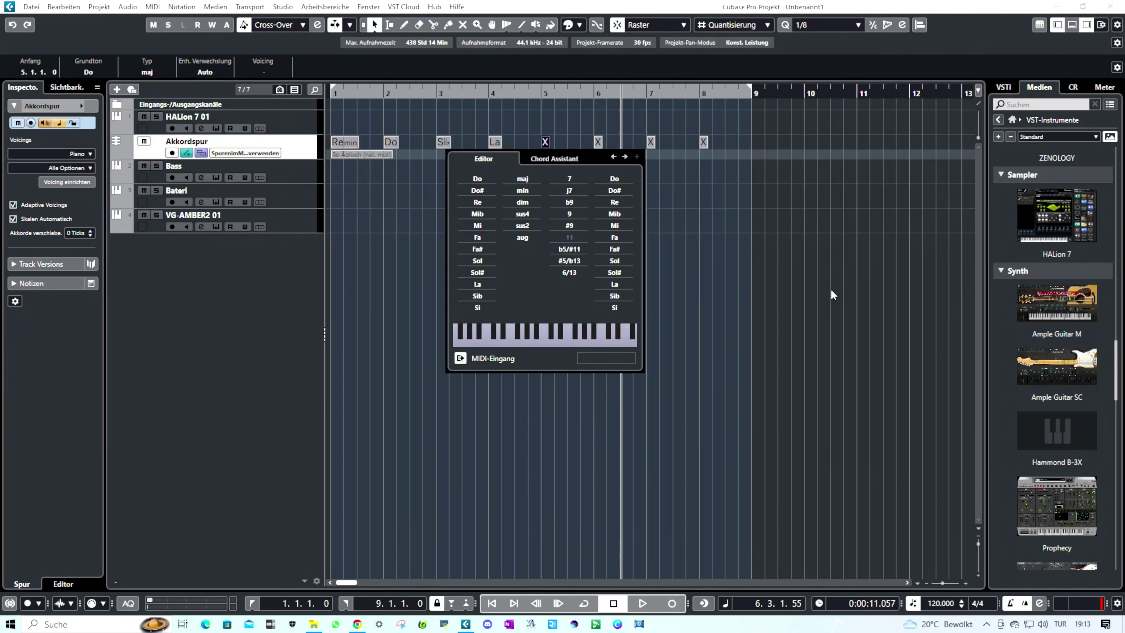
{"action": "left_click", "coordinate": [705, 232]}
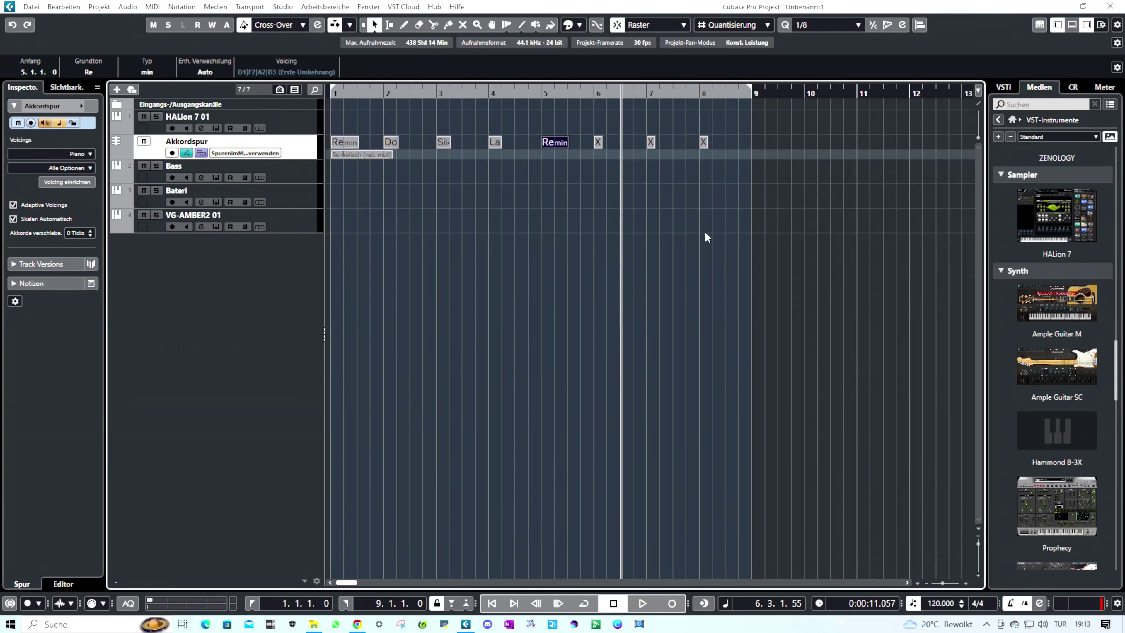
{"action": "double_click", "coordinate": [598, 141]}
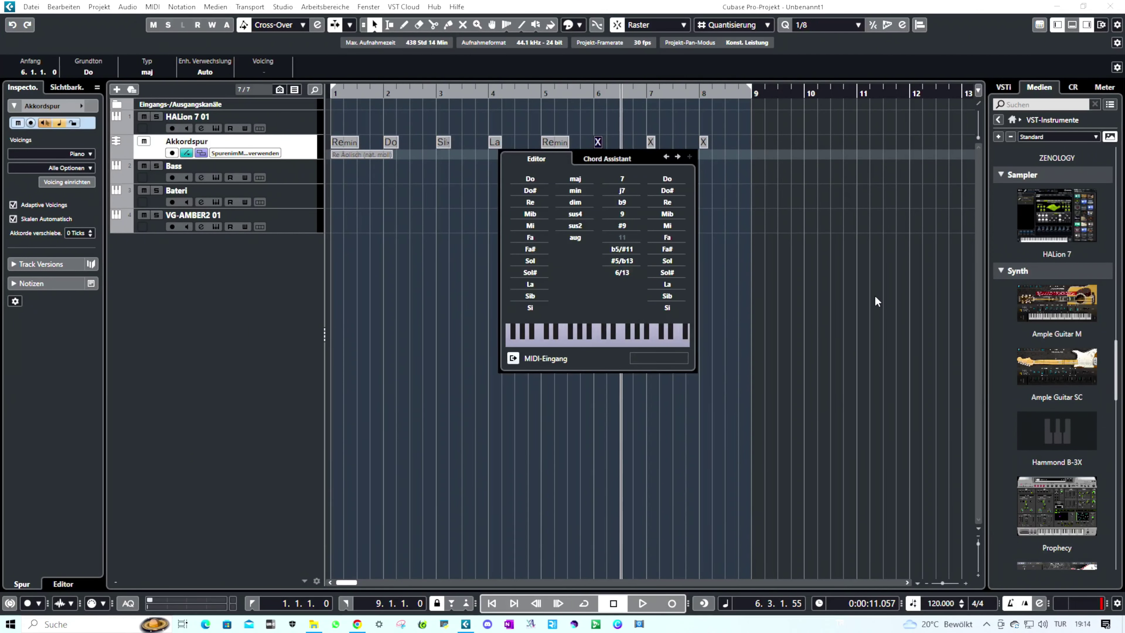
{"action": "left_click", "coordinate": [817, 262]}
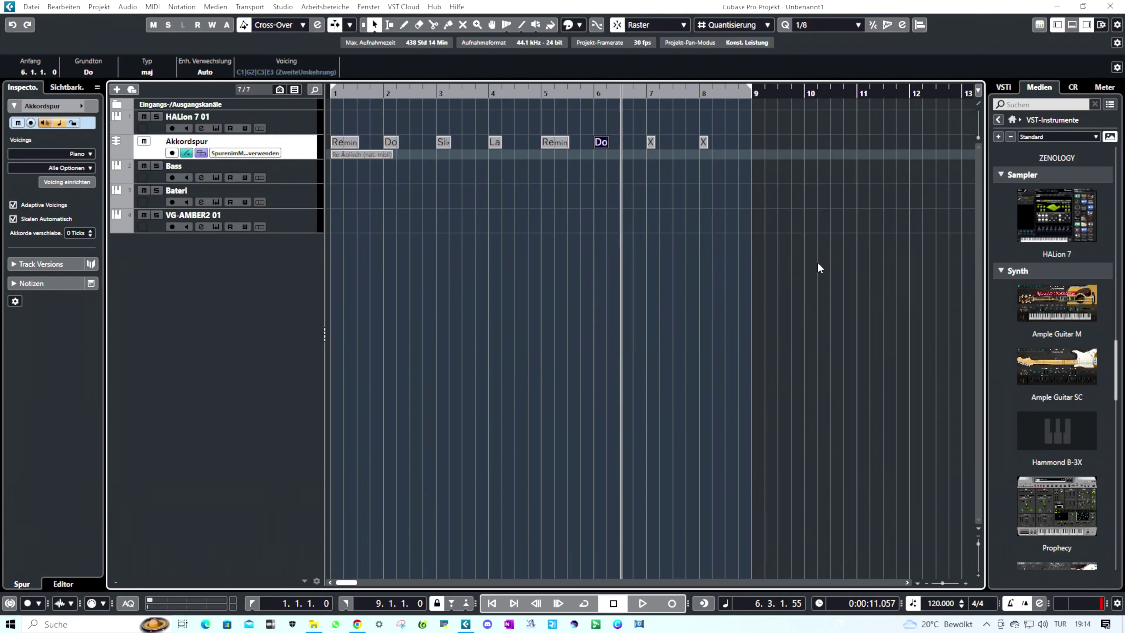
{"action": "double_click", "coordinate": [650, 141]}
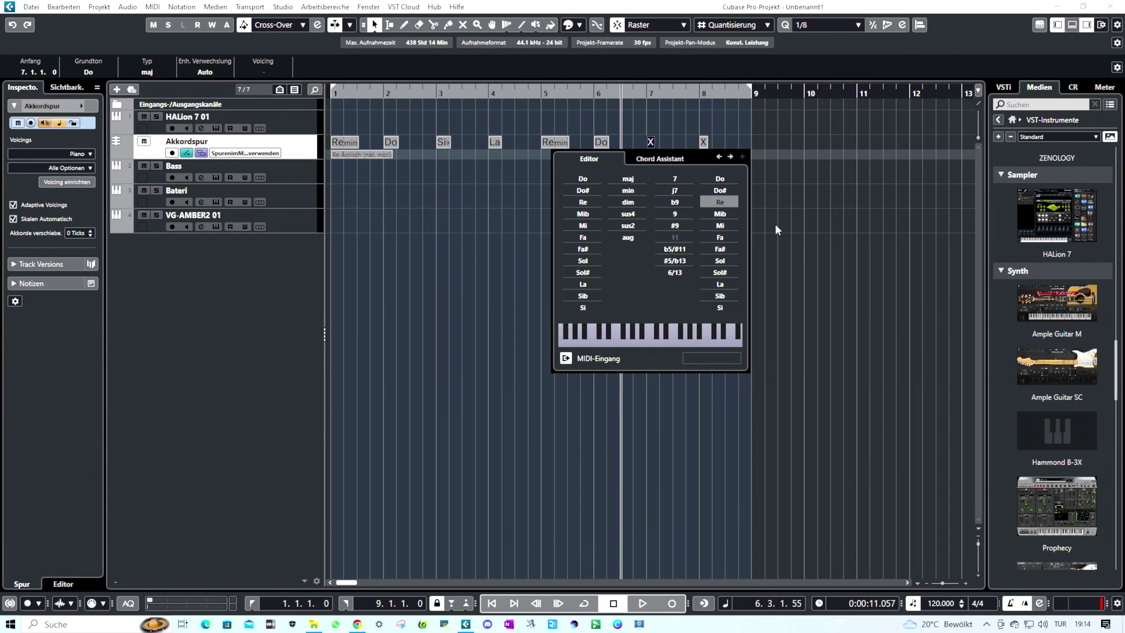
{"action": "left_click", "coordinate": [876, 280]}
{"action": "double_click", "coordinate": [703, 143]}
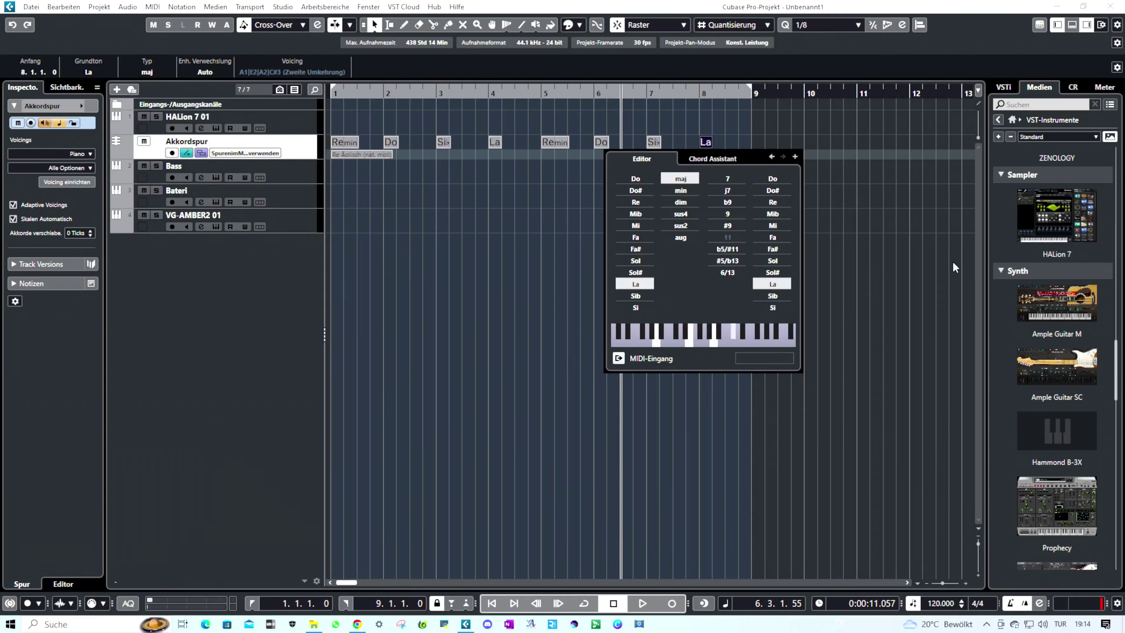
{"action": "left_click", "coordinate": [928, 247]}
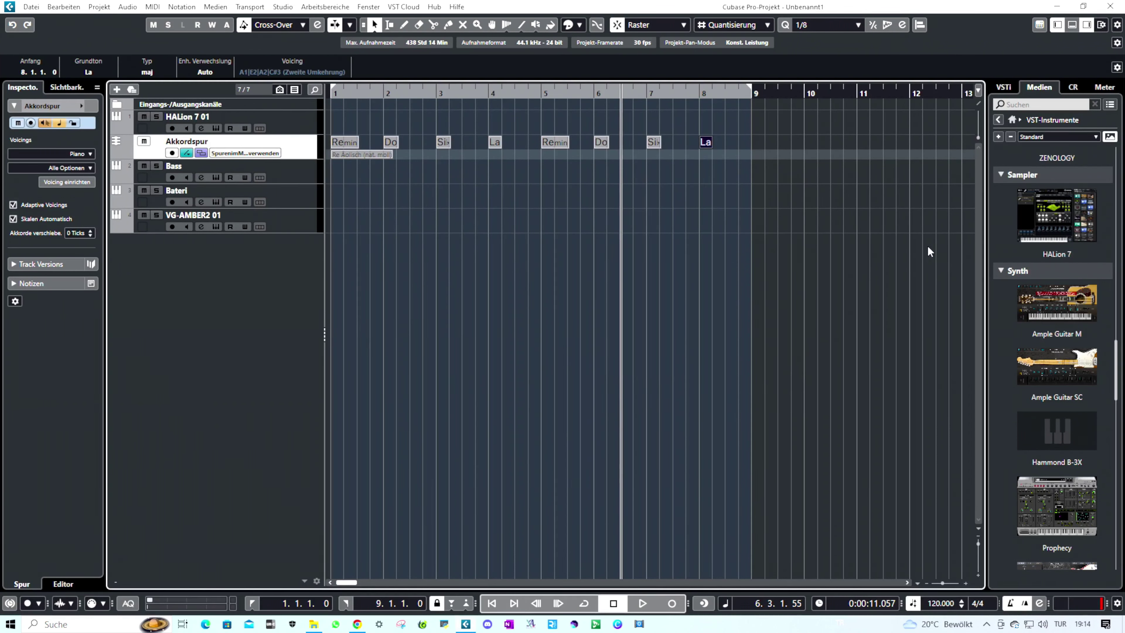
{"action": "left_click", "coordinate": [491, 604]}
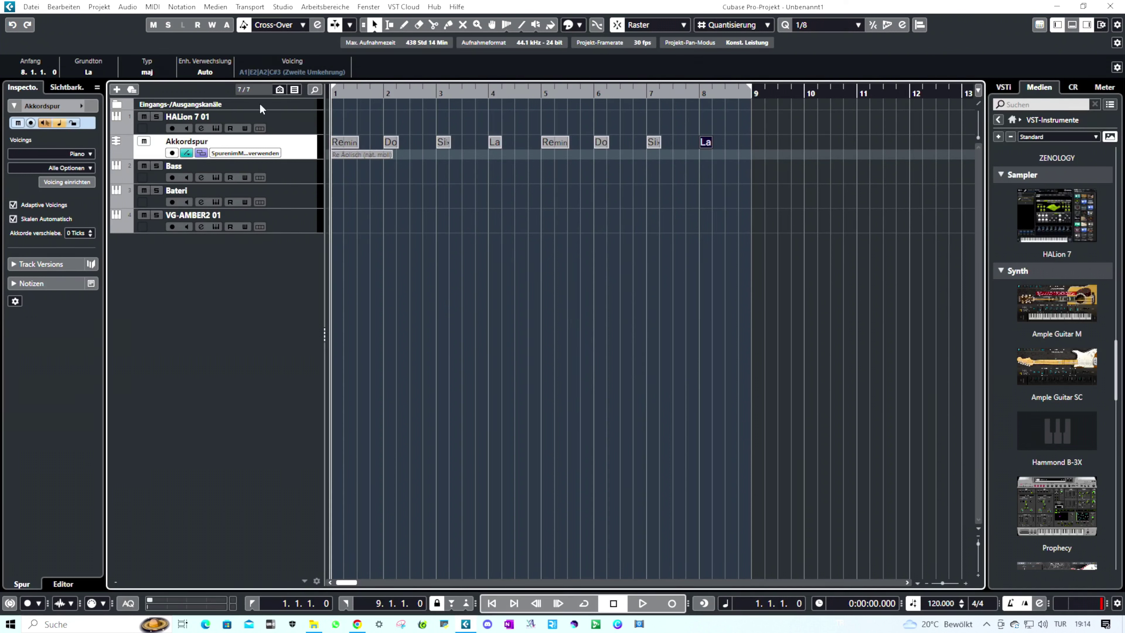
Step: Set the note name notation to Englisch in the Akkorde & Tonhöhen program preferences and apply it
{"action": "left_click", "coordinate": [31, 6]}
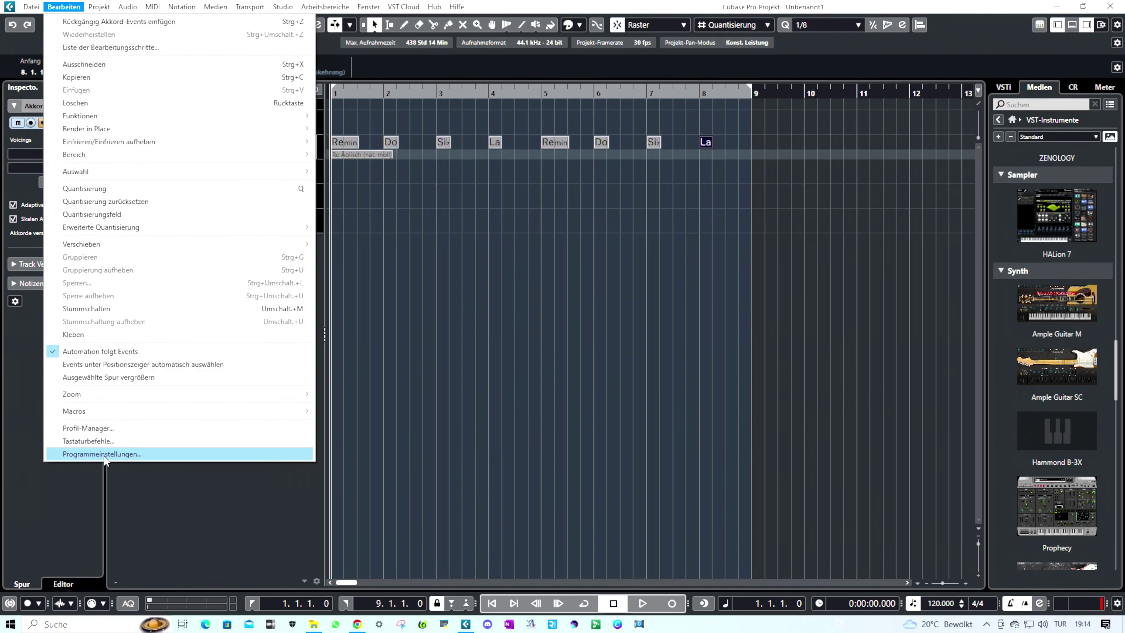
{"action": "left_click", "coordinate": [106, 455]}
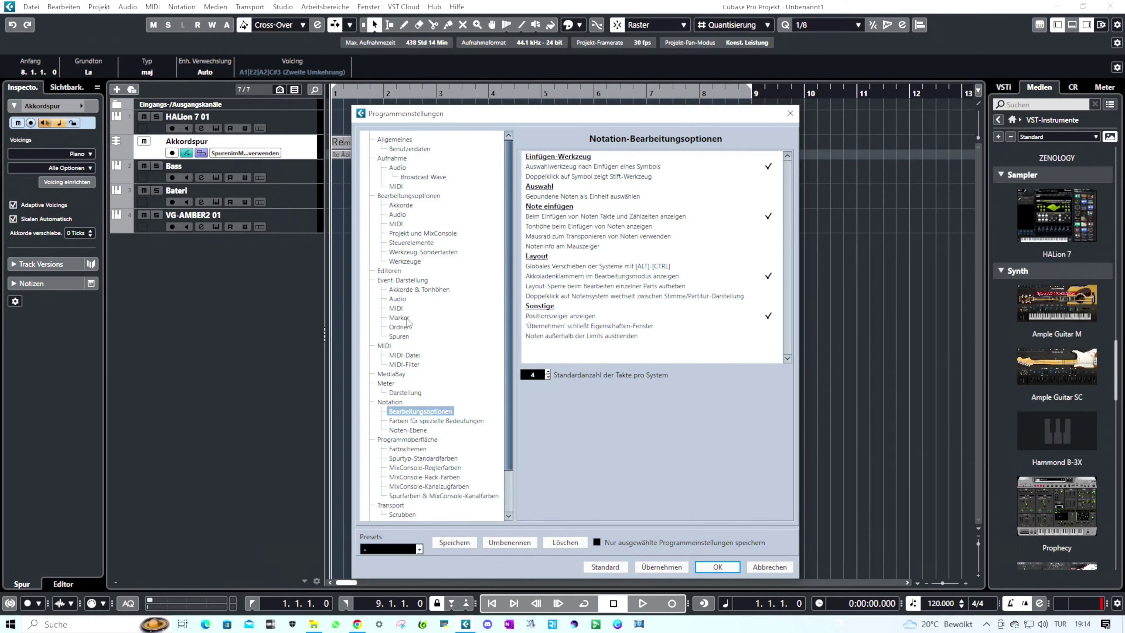
{"action": "left_click", "coordinate": [392, 272]}
{"action": "left_click", "coordinate": [411, 291]}
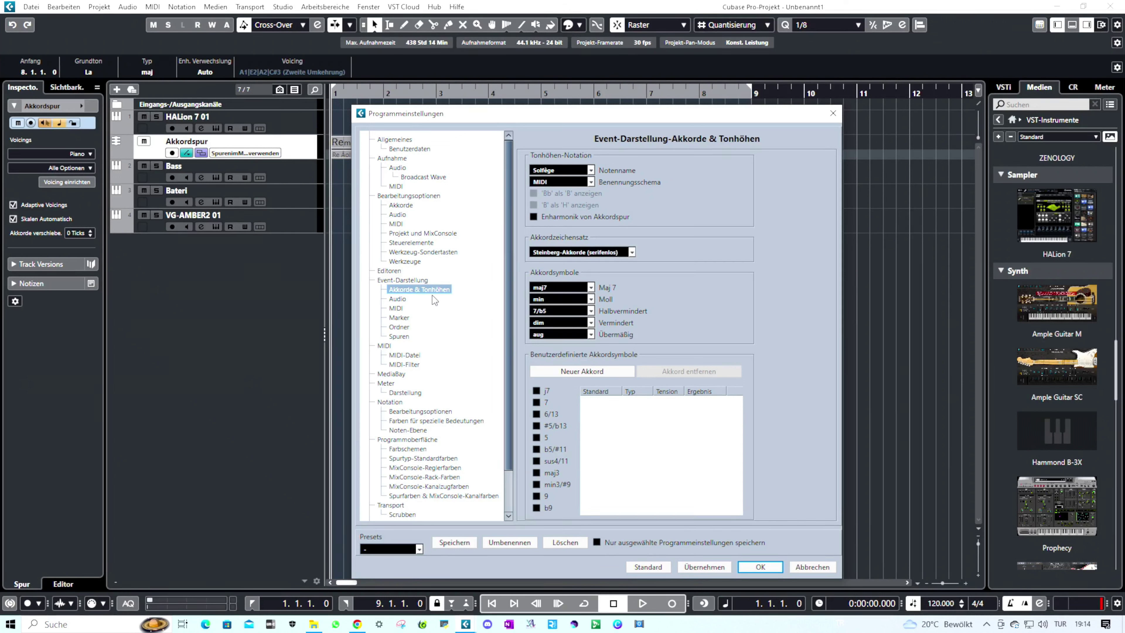
{"action": "left_click", "coordinate": [569, 170]}
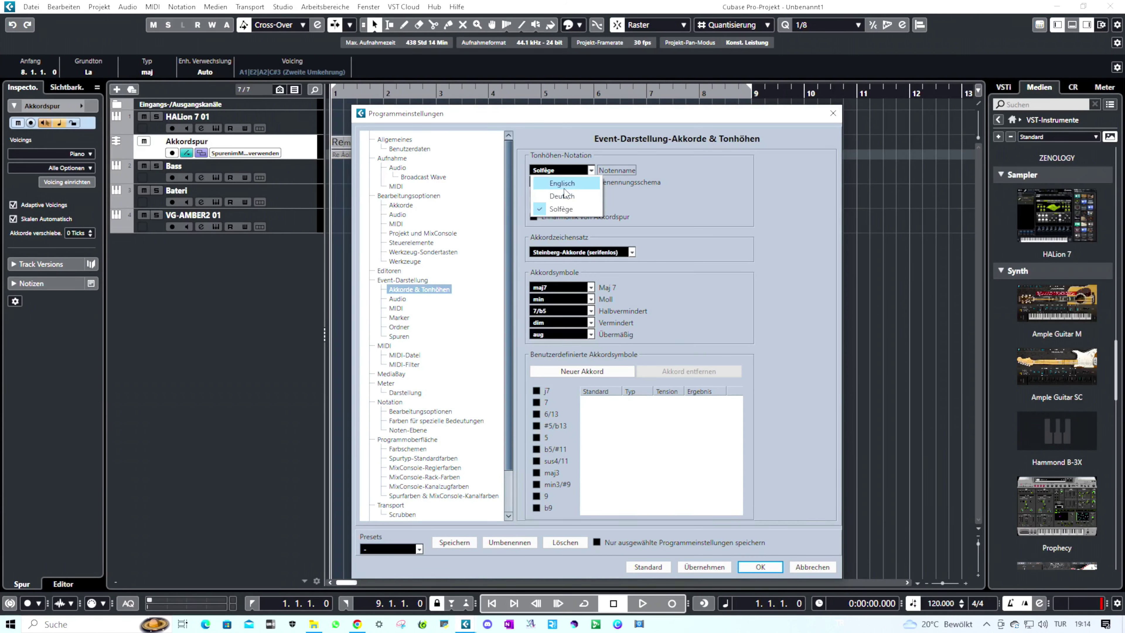
{"action": "left_click", "coordinate": [566, 183]}
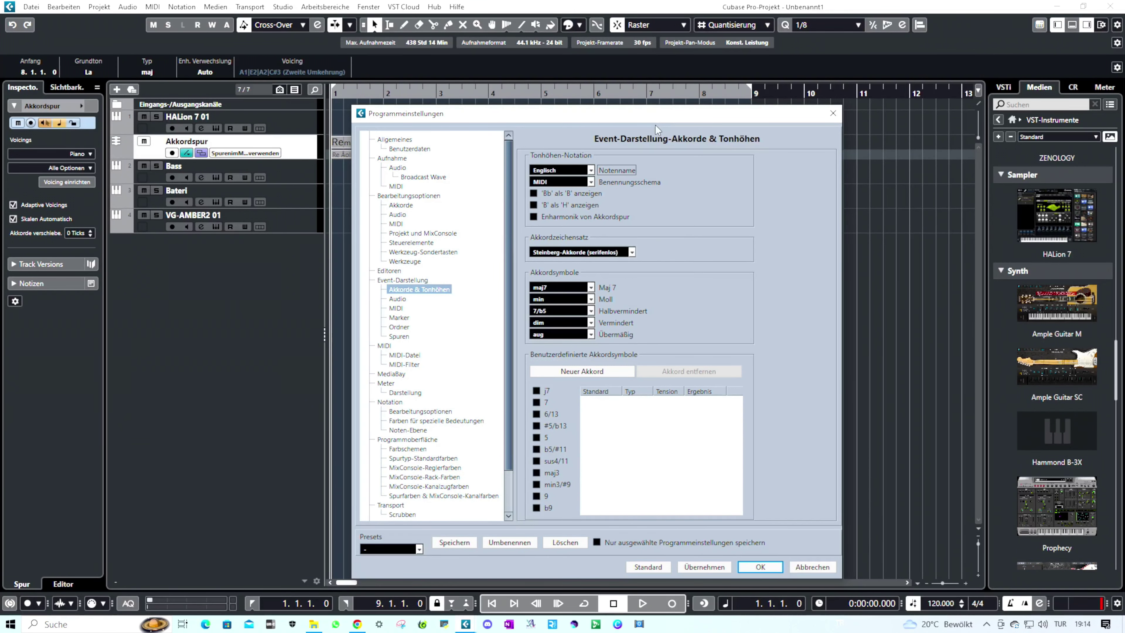
{"action": "left_click_drag", "start_coordinate": [655, 125], "coordinate": [847, 84]}
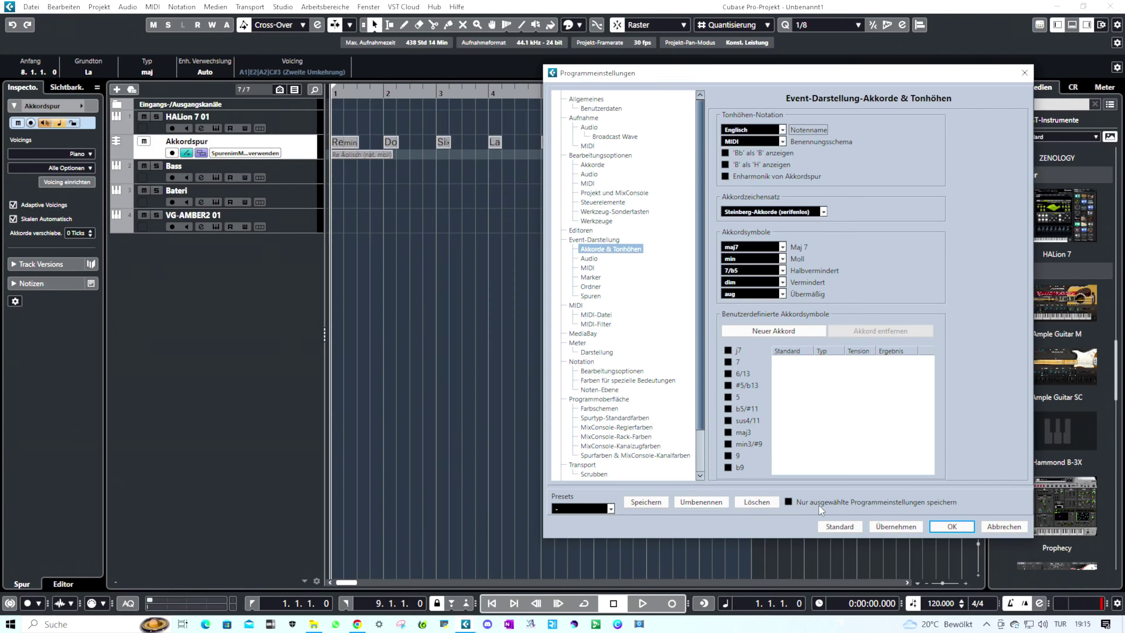
{"action": "left_click", "coordinate": [896, 526]}
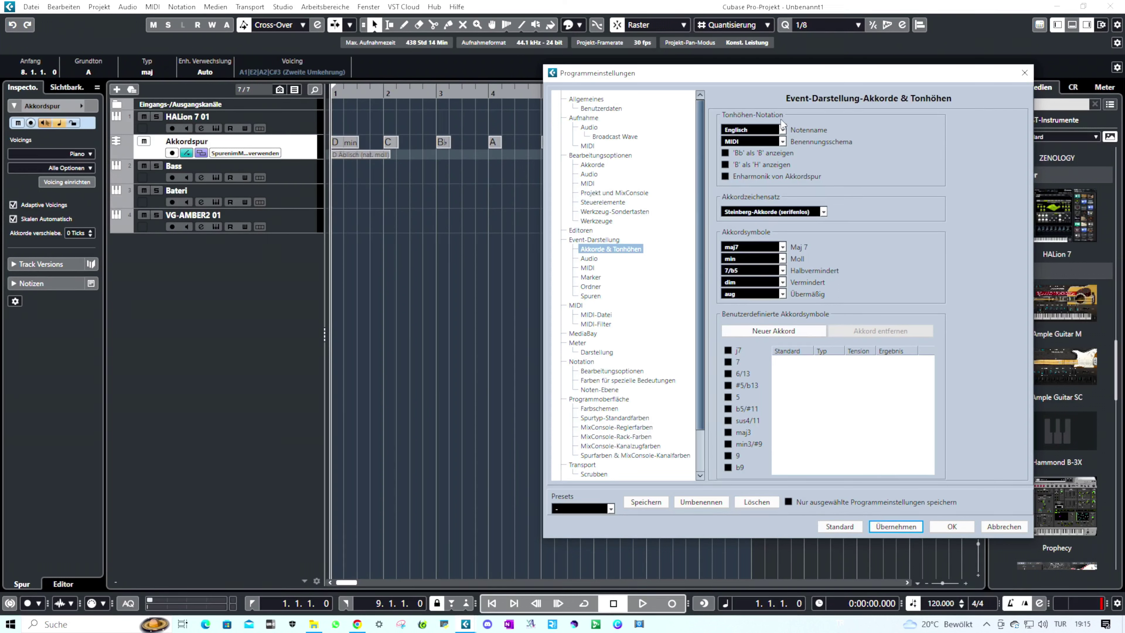
Step: Set the note name notation back to Solfège and apply it
{"action": "left_click", "coordinate": [770, 130]}
{"action": "left_click", "coordinate": [762, 169]}
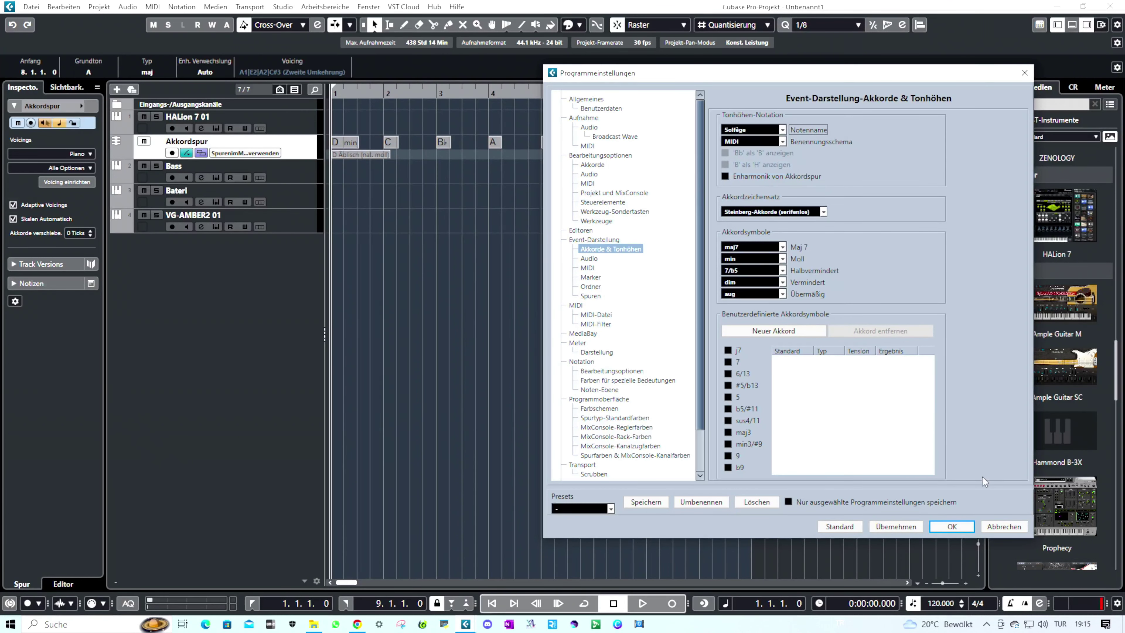
{"action": "left_click", "coordinate": [894, 523]}
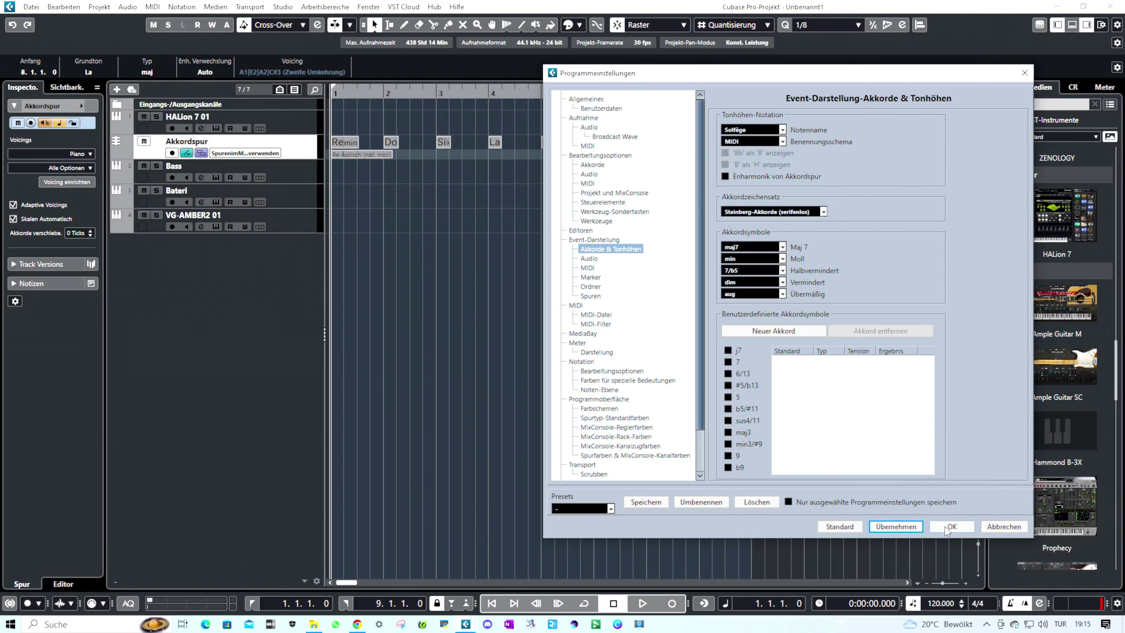
Step: Confirm the program preferences, select the Bass track and hide the media browser zone
{"action": "left_click", "coordinate": [945, 527]}
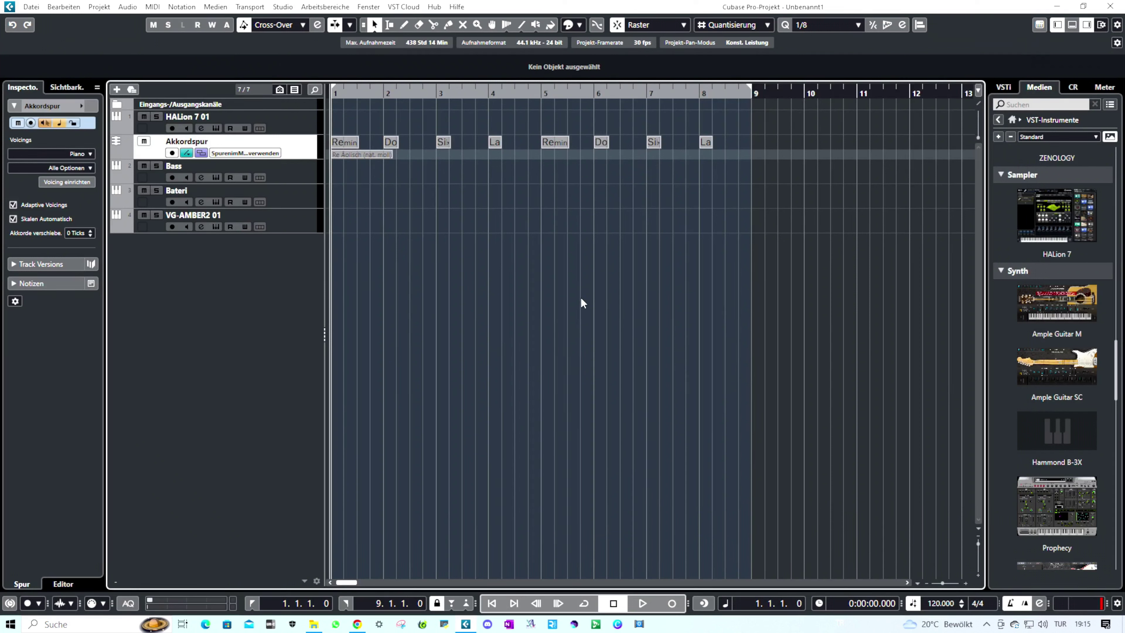
{"action": "left_click", "coordinate": [293, 180]}
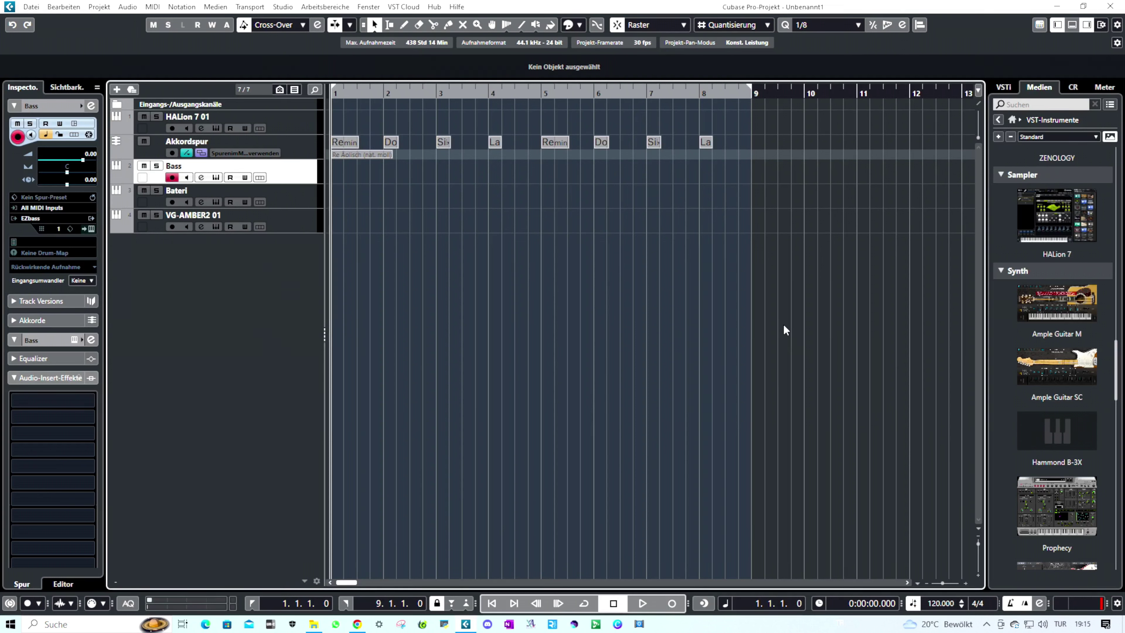
{"action": "left_click", "coordinate": [1088, 26]}
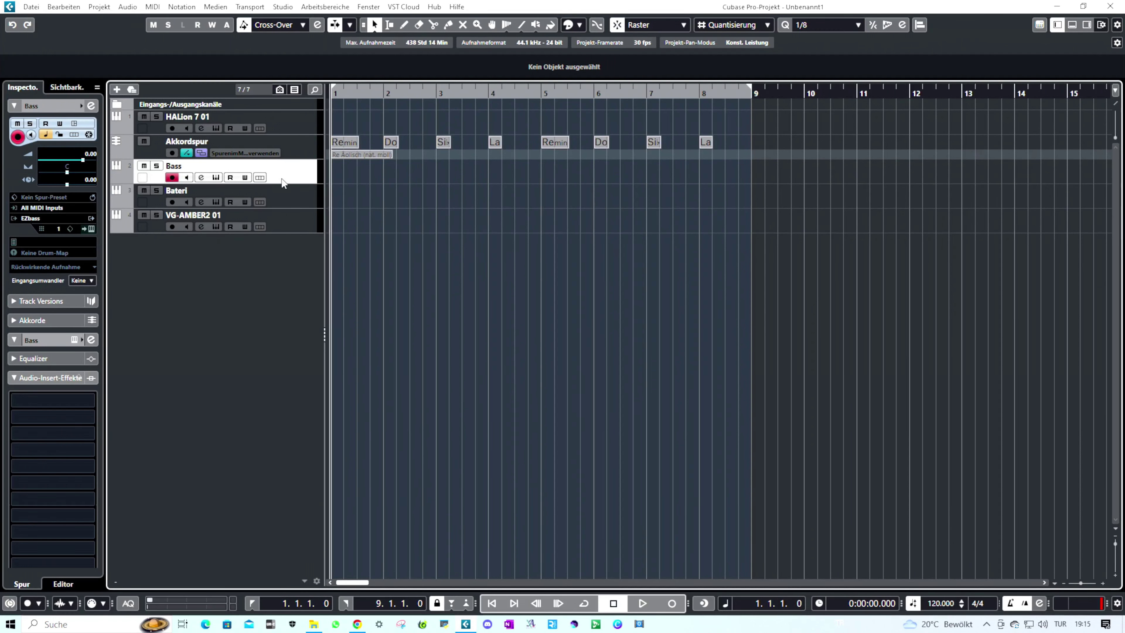
Step: Set the chord track to be monitored through HALion 7 01 and play back part of the progression
{"action": "left_click", "coordinate": [296, 124]}
{"action": "left_click", "coordinate": [297, 141]}
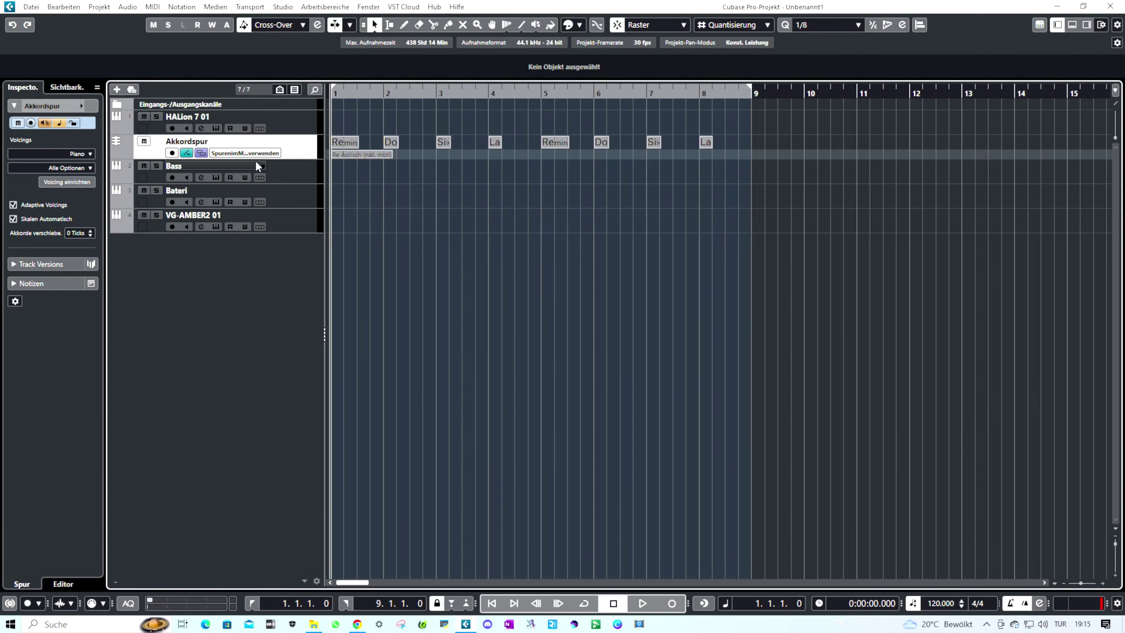
{"action": "left_click", "coordinate": [274, 153]}
{"action": "left_click", "coordinate": [239, 181]}
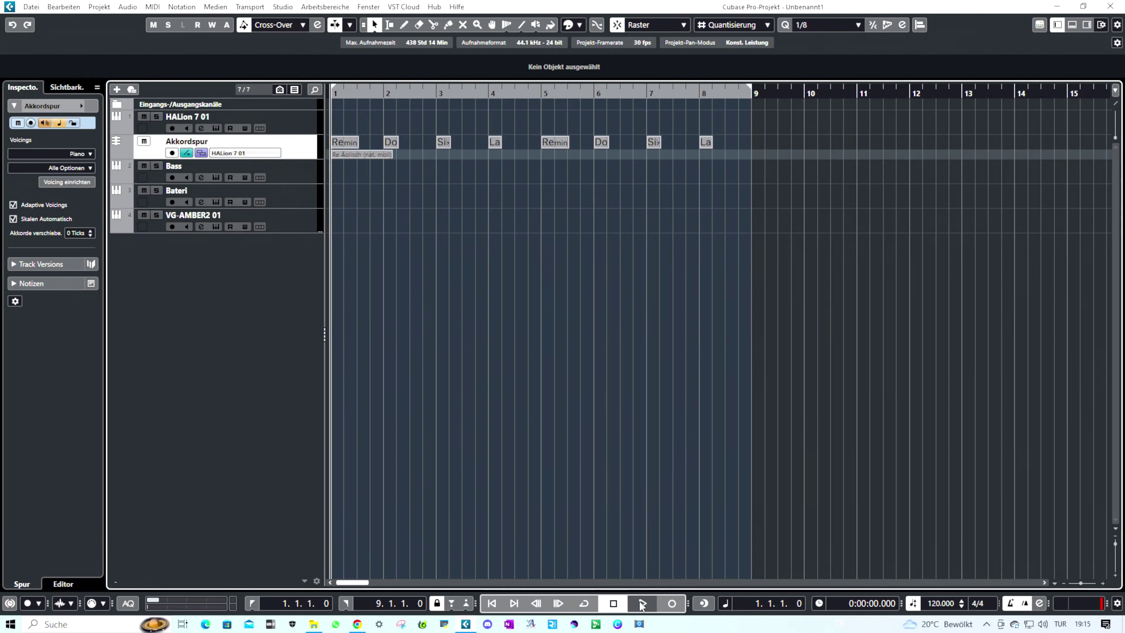
{"action": "left_click", "coordinate": [642, 603]}
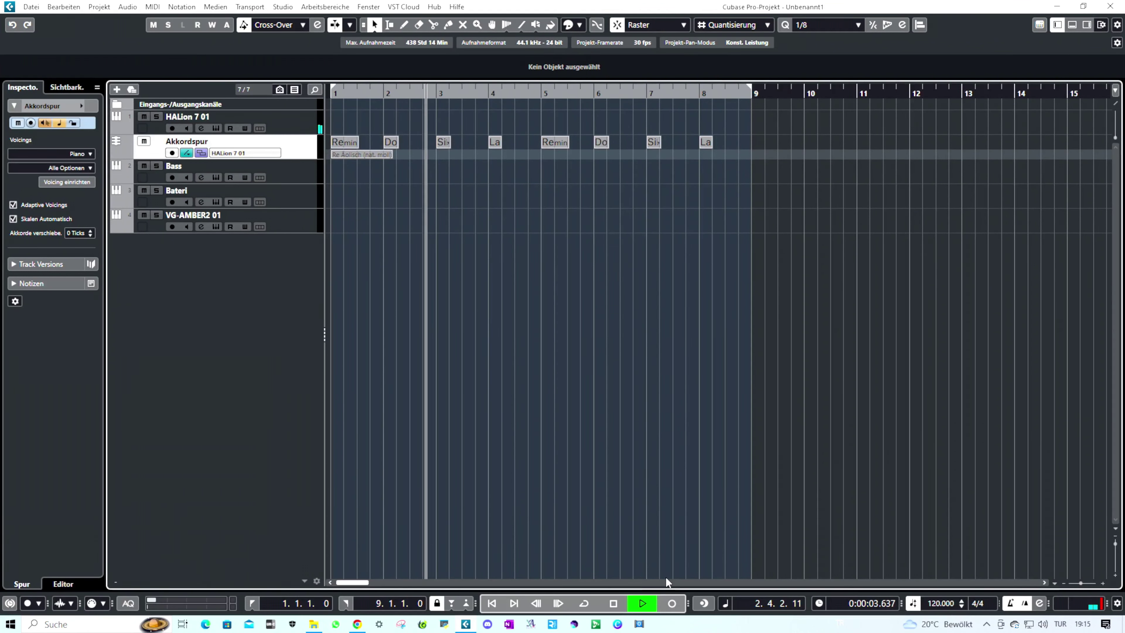
{"action": "double_click", "coordinate": [613, 604]}
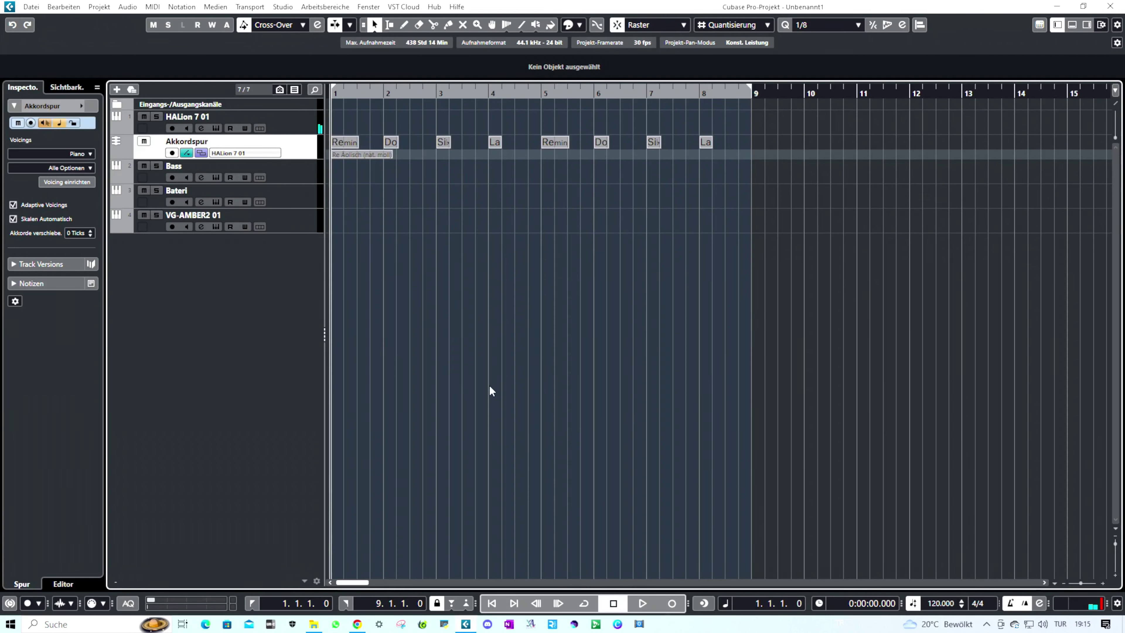
Step: View the EZbass window of the Bass track and the EZdrummer 3 window of the Bateri track, closing each one
{"action": "left_click", "coordinate": [295, 182]}
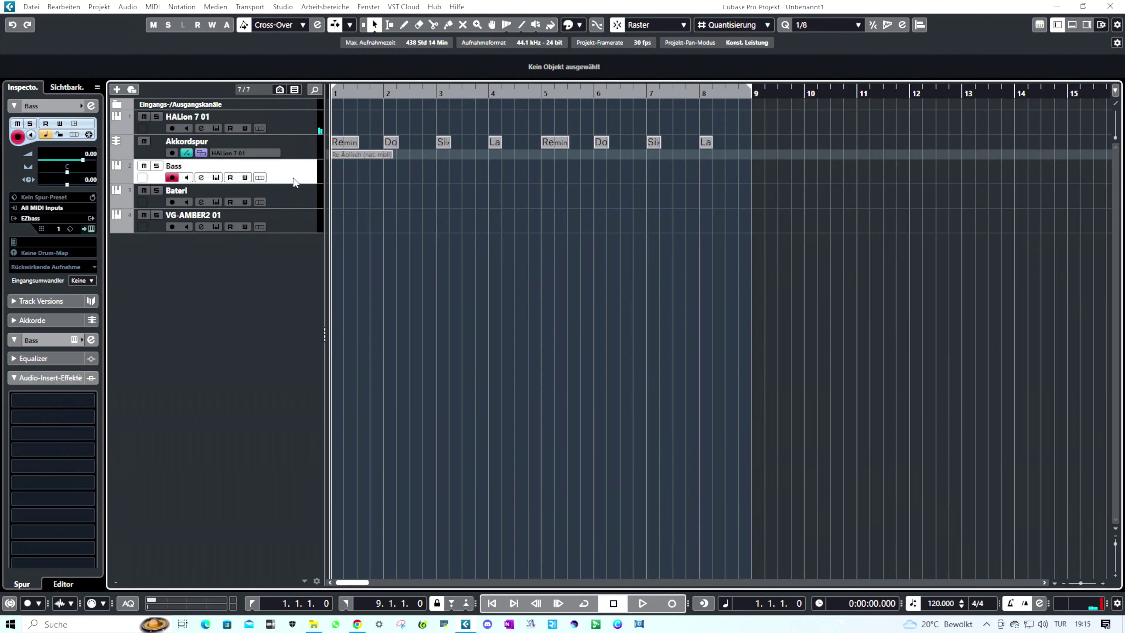
{"action": "left_click", "coordinate": [216, 178]}
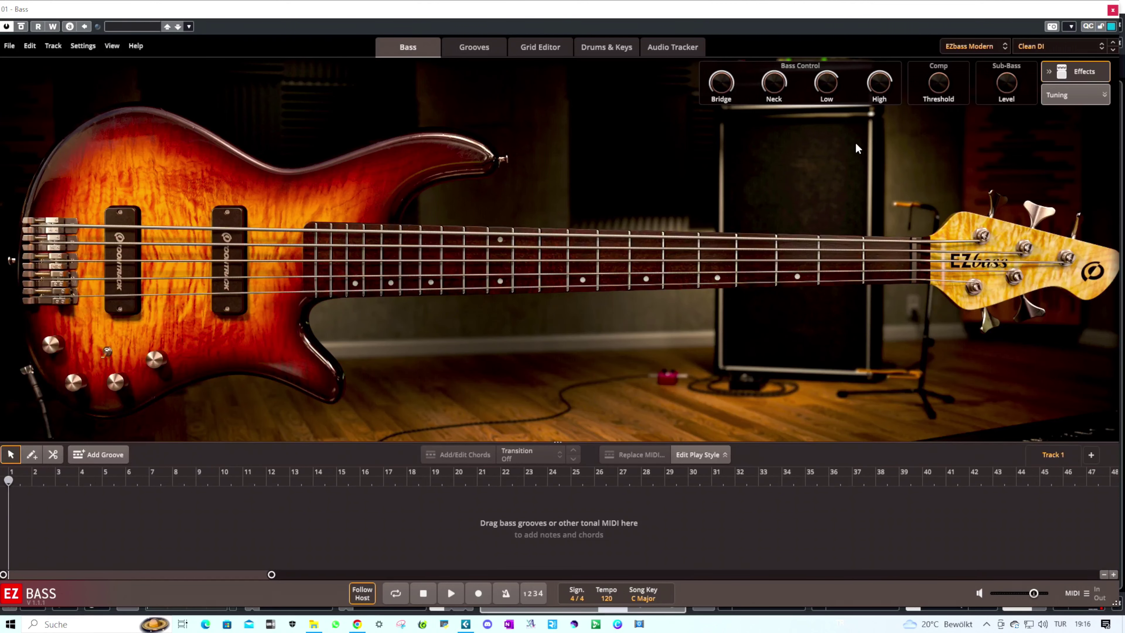
{"action": "left_click", "coordinate": [1113, 10]}
{"action": "left_click", "coordinate": [292, 204]}
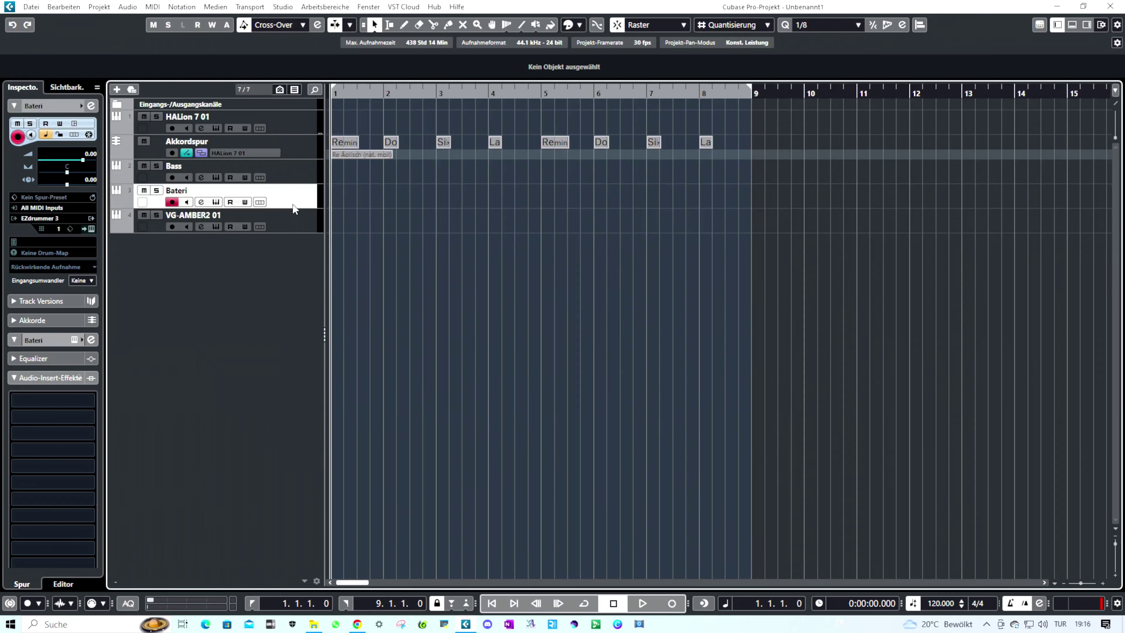
{"action": "left_click", "coordinate": [217, 203]}
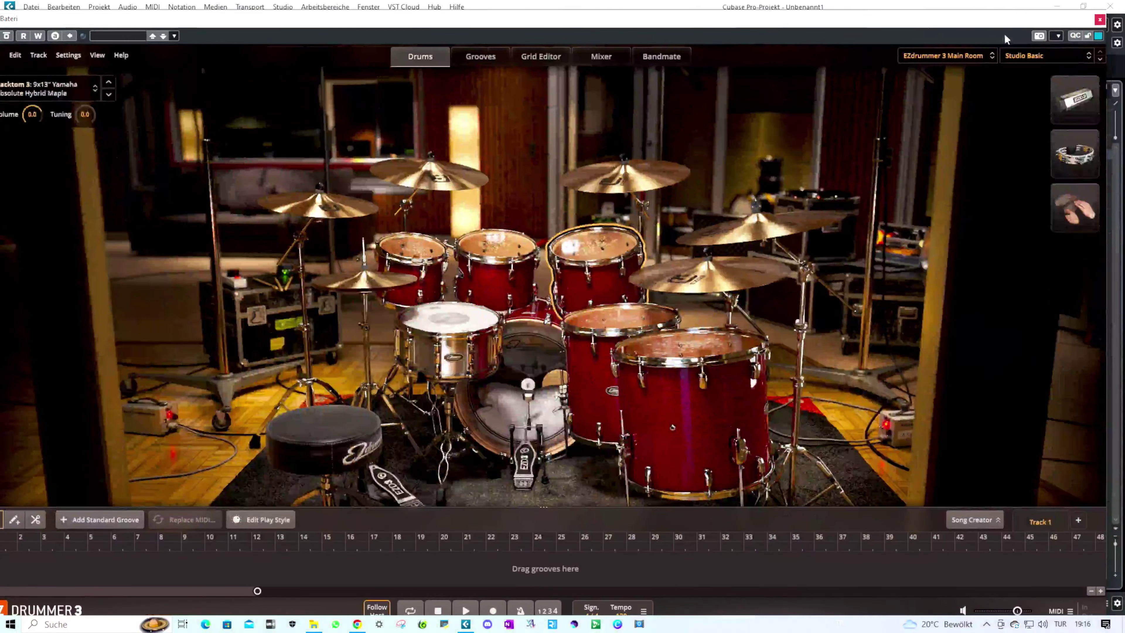
{"action": "left_click", "coordinate": [1099, 19]}
Step: Turn on cycle playback for the eight-bar range and reopen EZdrummer 3 from the Bateri track
{"action": "left_click", "coordinate": [583, 604]}
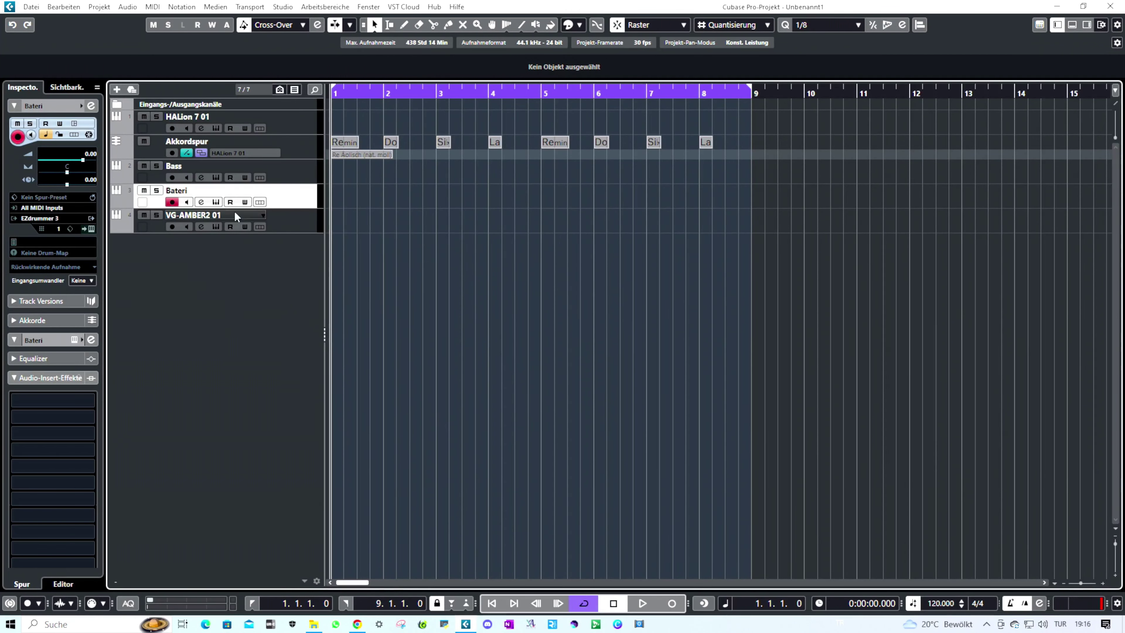
{"action": "left_click", "coordinate": [216, 203]}
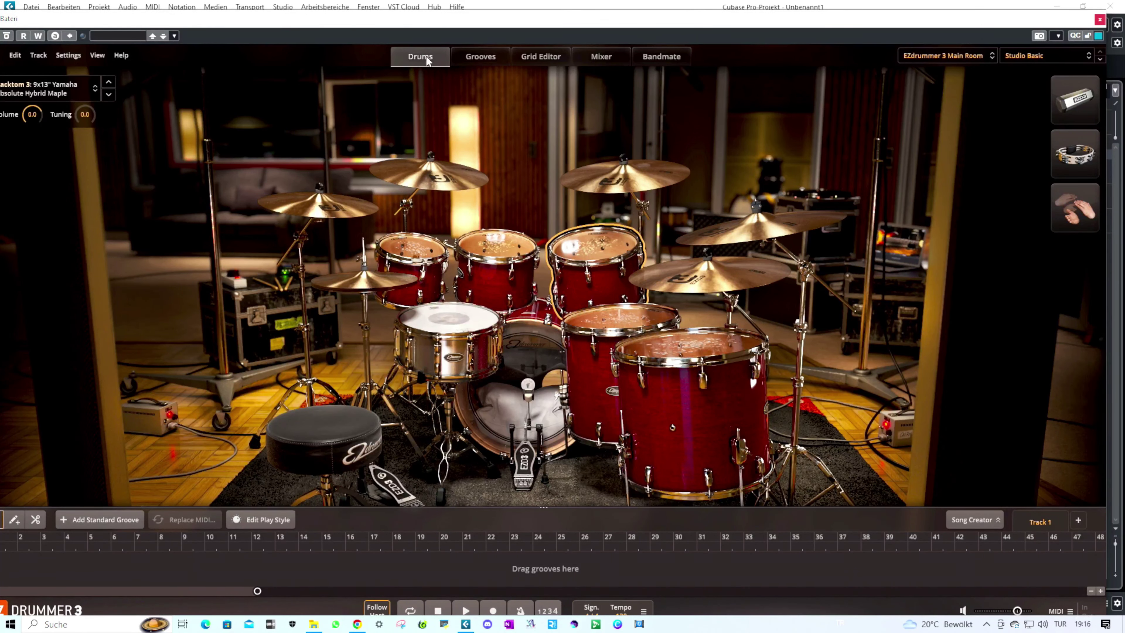
Step: Look through EZdrummer 3's Grid Editor, Mixer and Bandmate pages
{"action": "left_click", "coordinate": [494, 55]}
{"action": "left_click", "coordinate": [527, 59]}
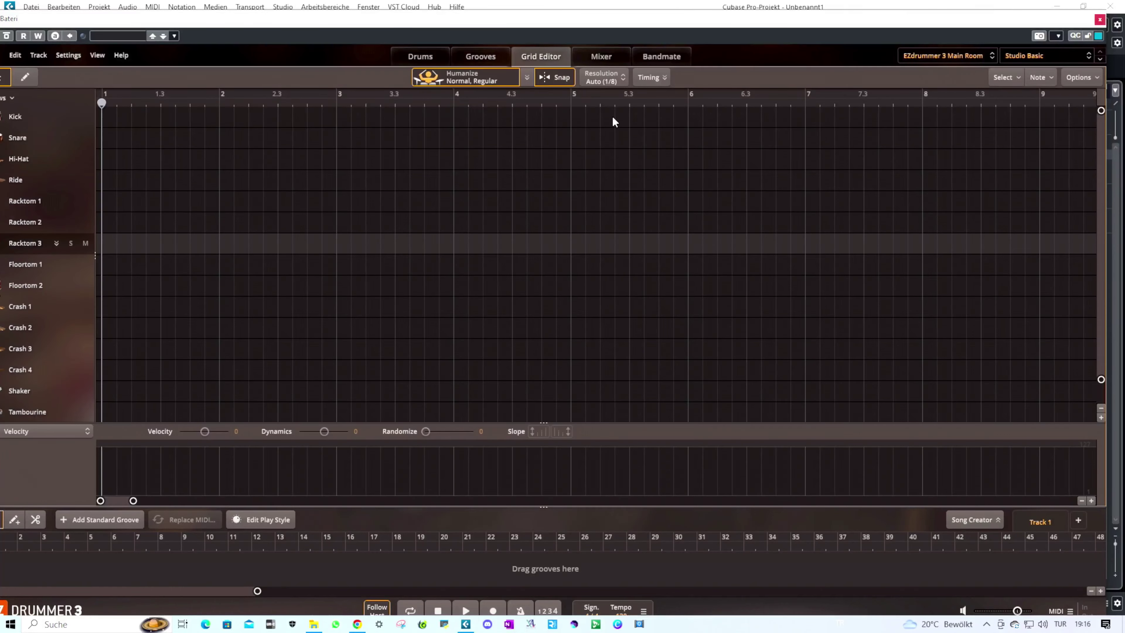
{"action": "left_click", "coordinate": [600, 56]}
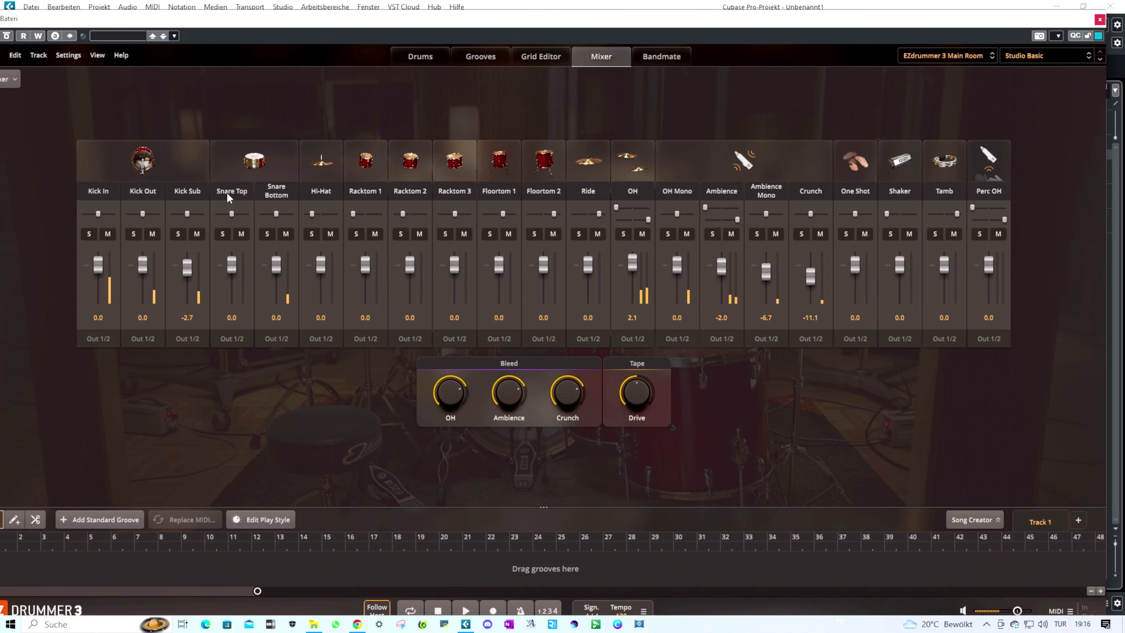
{"action": "left_click", "coordinate": [657, 64]}
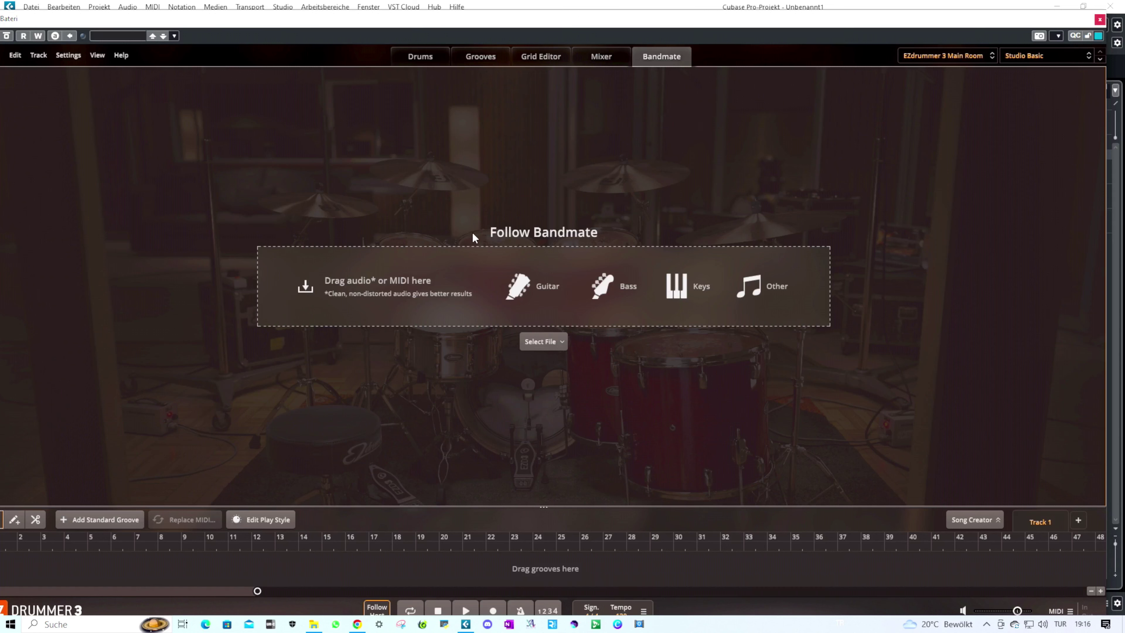
{"action": "left_click", "coordinate": [494, 58]}
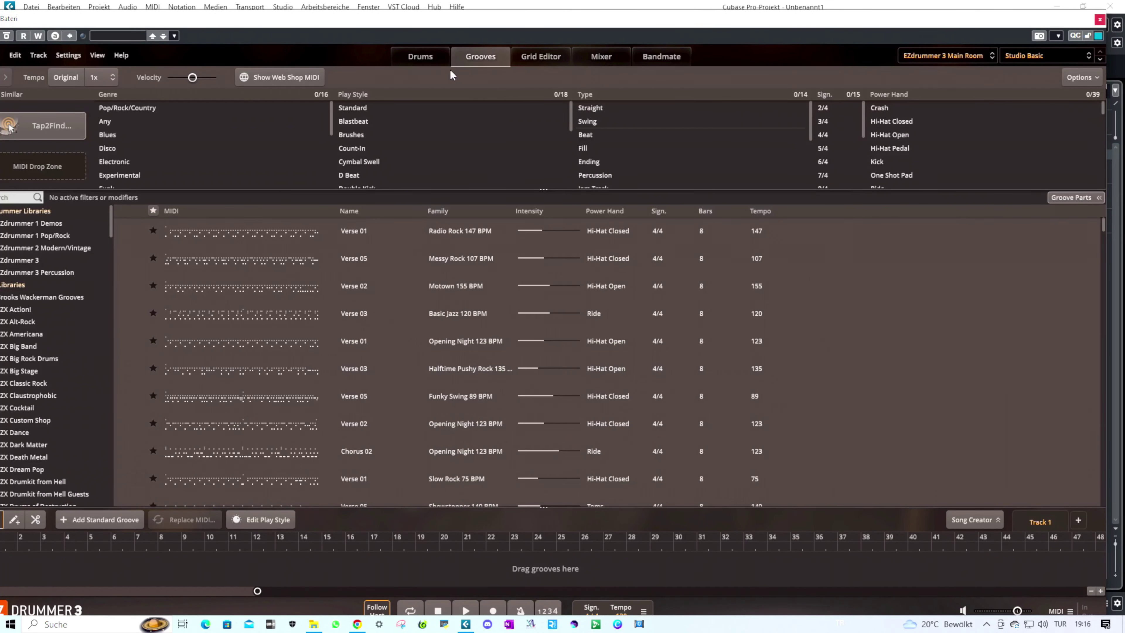
Step: Show EZdrummer 3's Grooves page and maximize the plug-in window
{"action": "left_click", "coordinate": [420, 61]}
{"action": "left_click", "coordinate": [480, 56]}
{"action": "left_click_drag", "start_coordinate": [924, 26], "coordinate": [899, 29]}
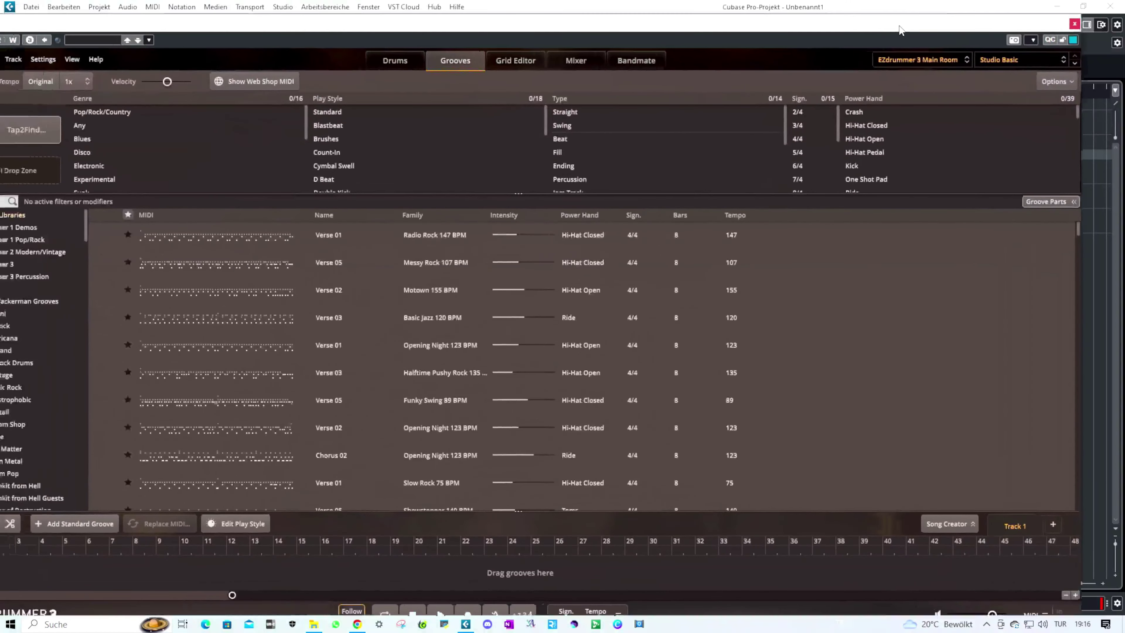
{"action": "double_click", "coordinate": [899, 30]}
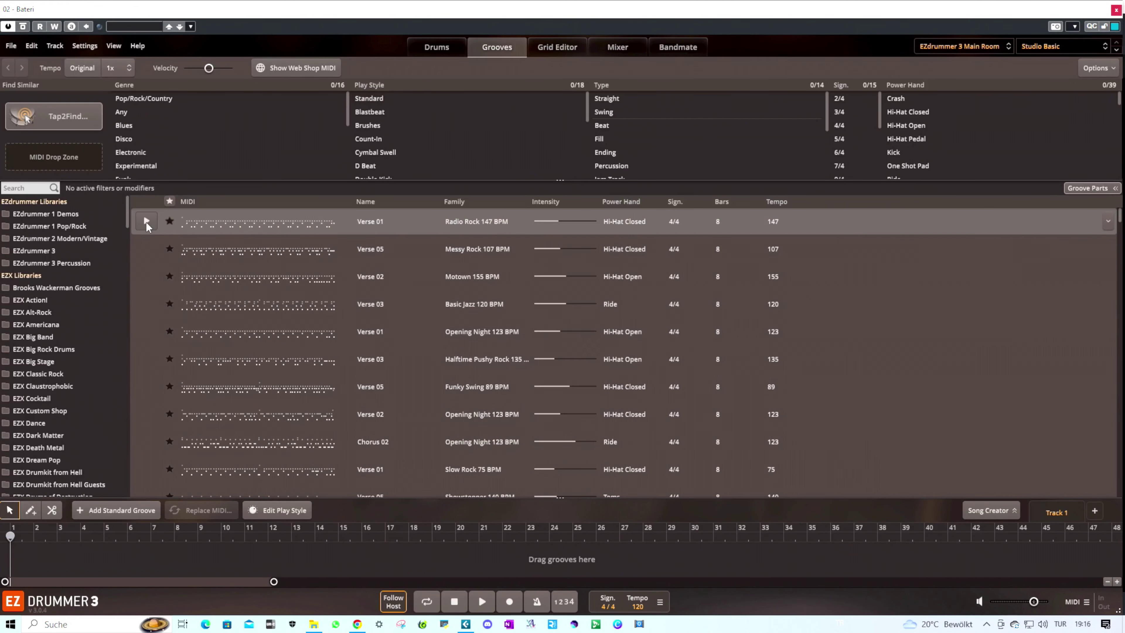
Step: Audition the Radio Rock Verse 01, Messy Rock Verse 05 and Motown Verse 02 grooves
{"action": "left_click", "coordinate": [147, 221]}
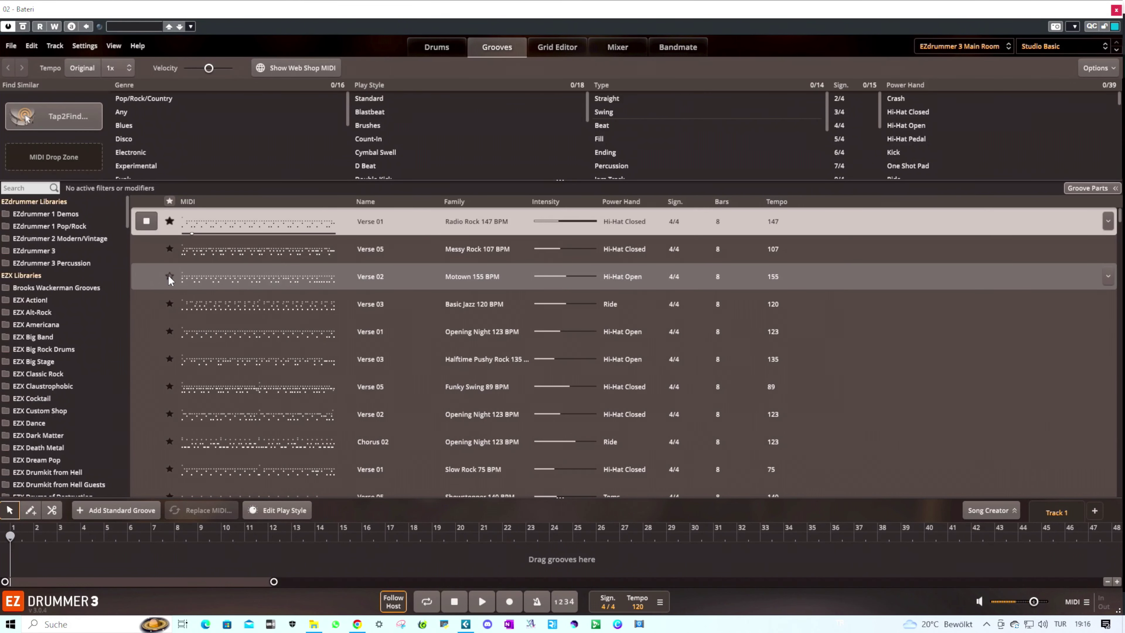
{"action": "left_click", "coordinate": [146, 249]}
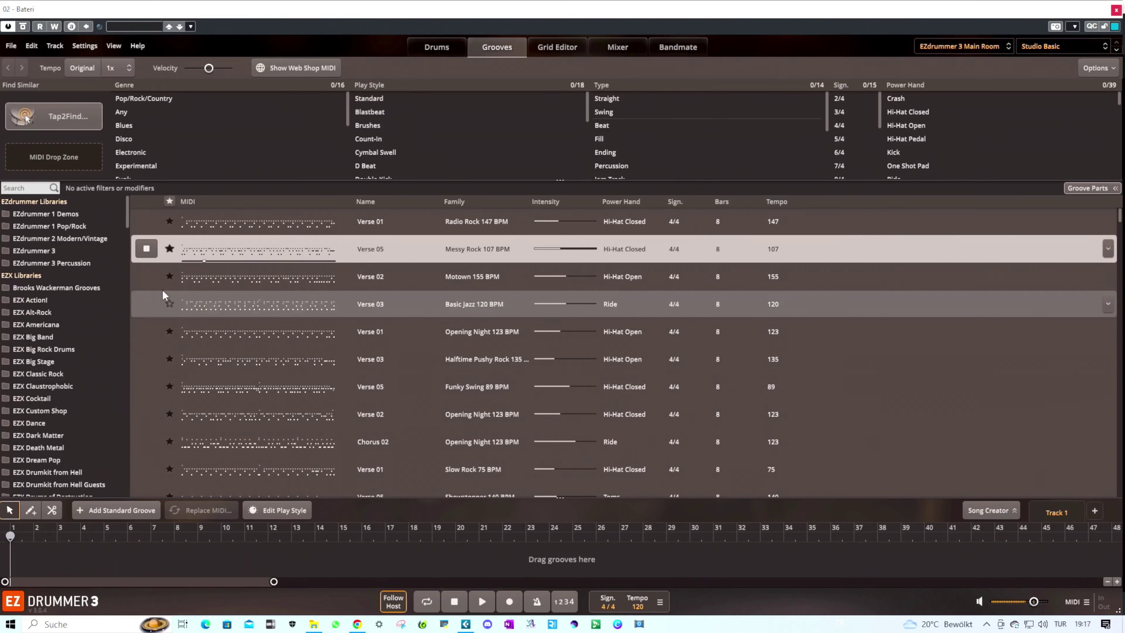
{"action": "left_click", "coordinate": [146, 276]}
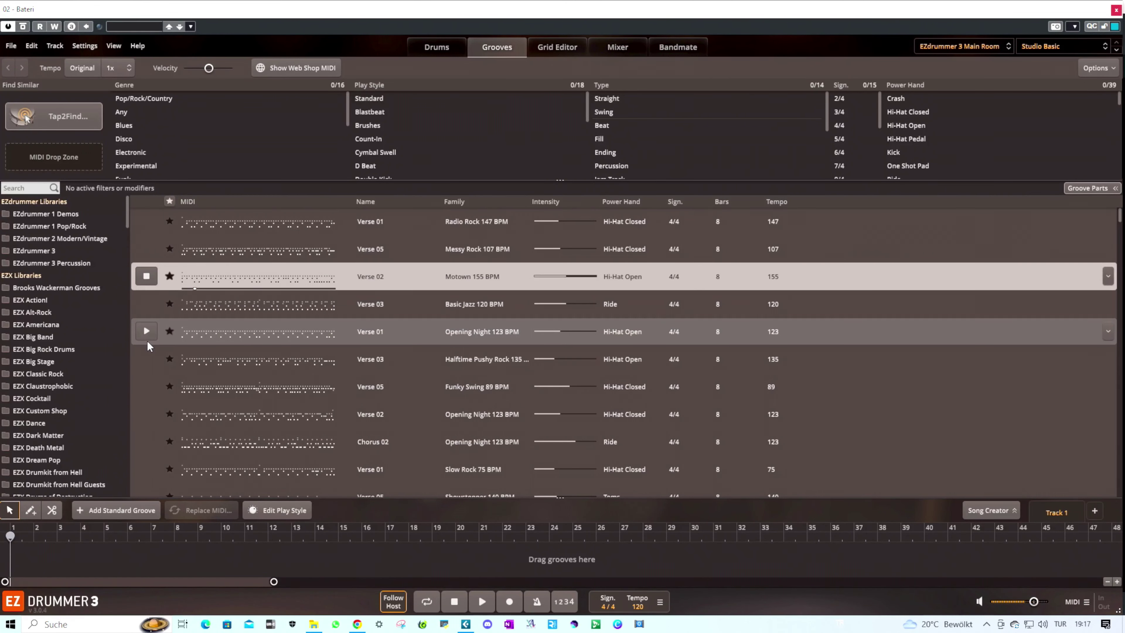
{"action": "left_click", "coordinate": [146, 277]}
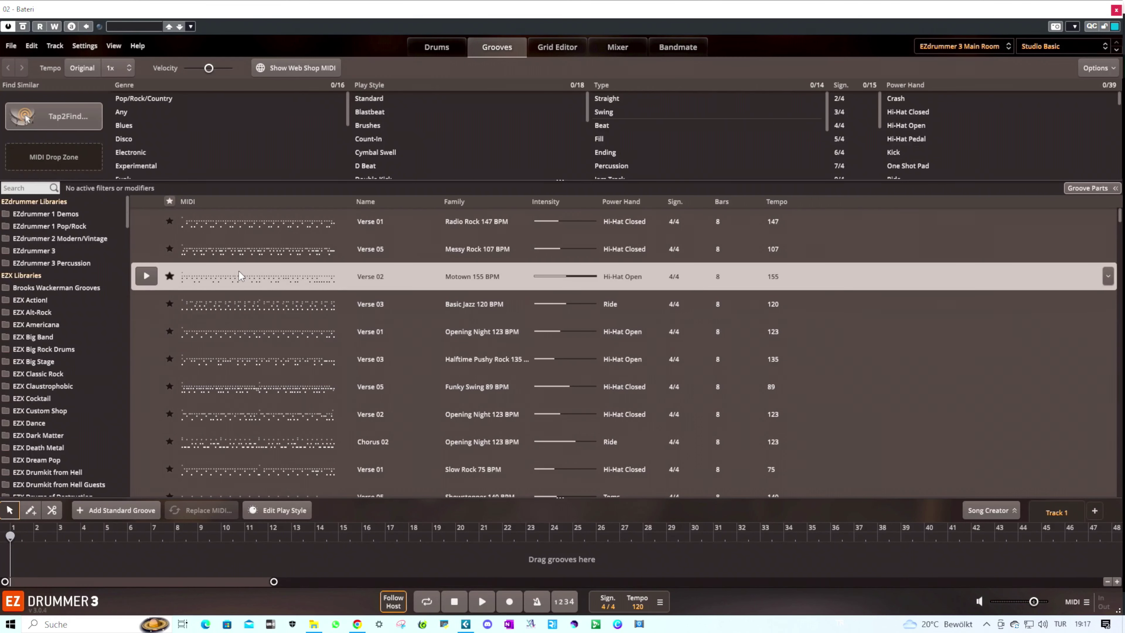
Step: Place the Messy Rock 107 BPM Verse 05 groove at bar 1 of EZdrummer's song track and preview it
{"action": "left_click_drag", "start_coordinate": [243, 246], "coordinate": [10, 550]}
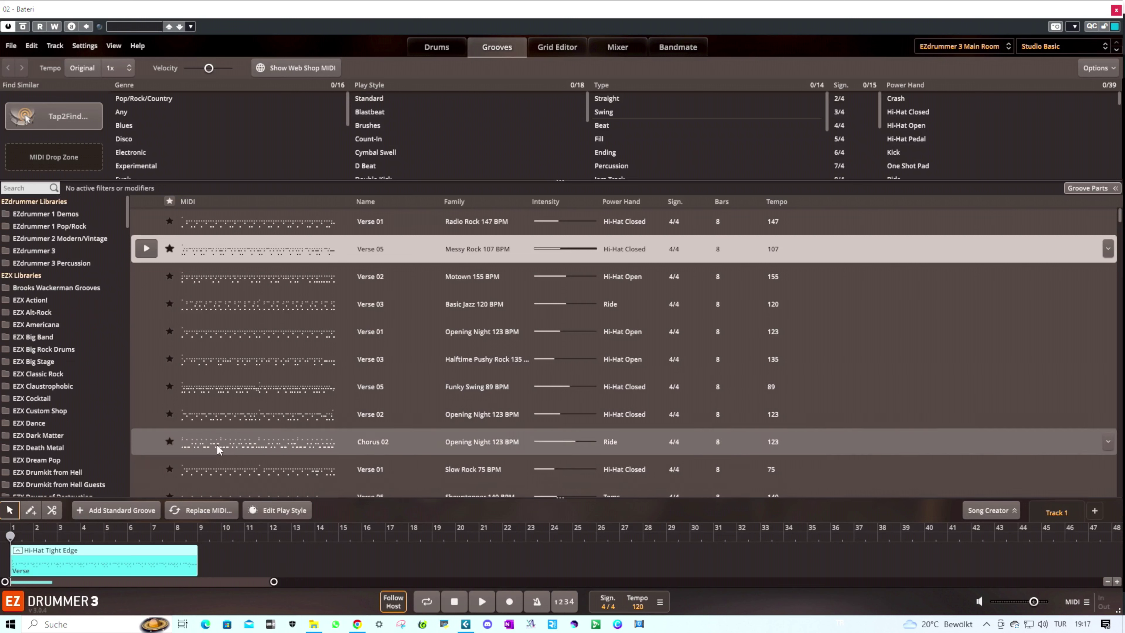
{"action": "left_click", "coordinate": [482, 608]}
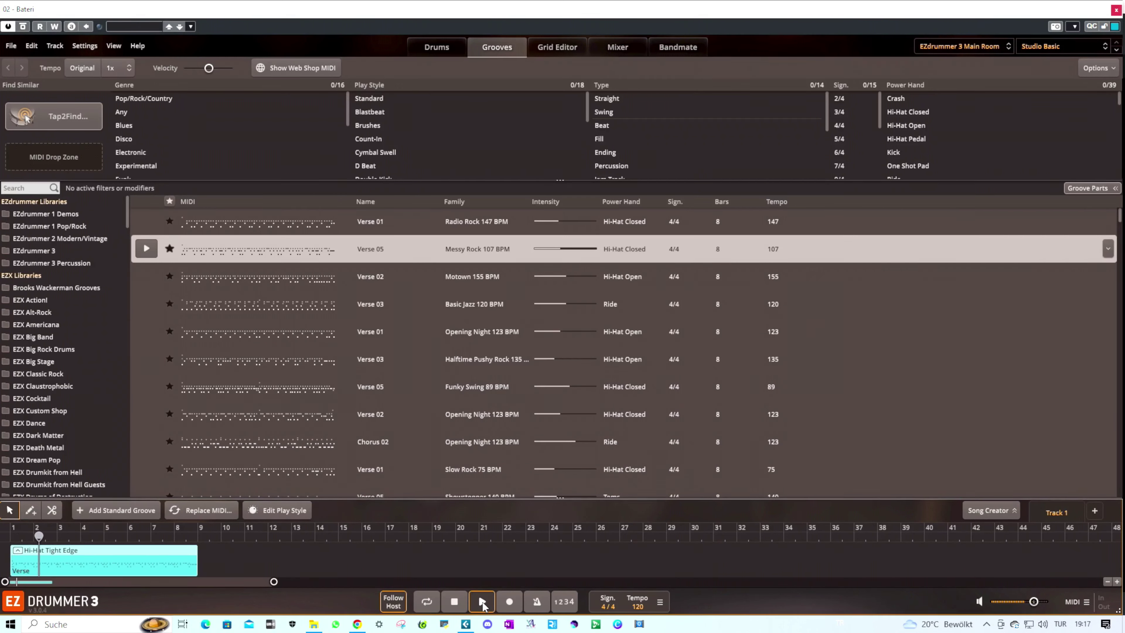
{"action": "left_click", "coordinate": [483, 600]}
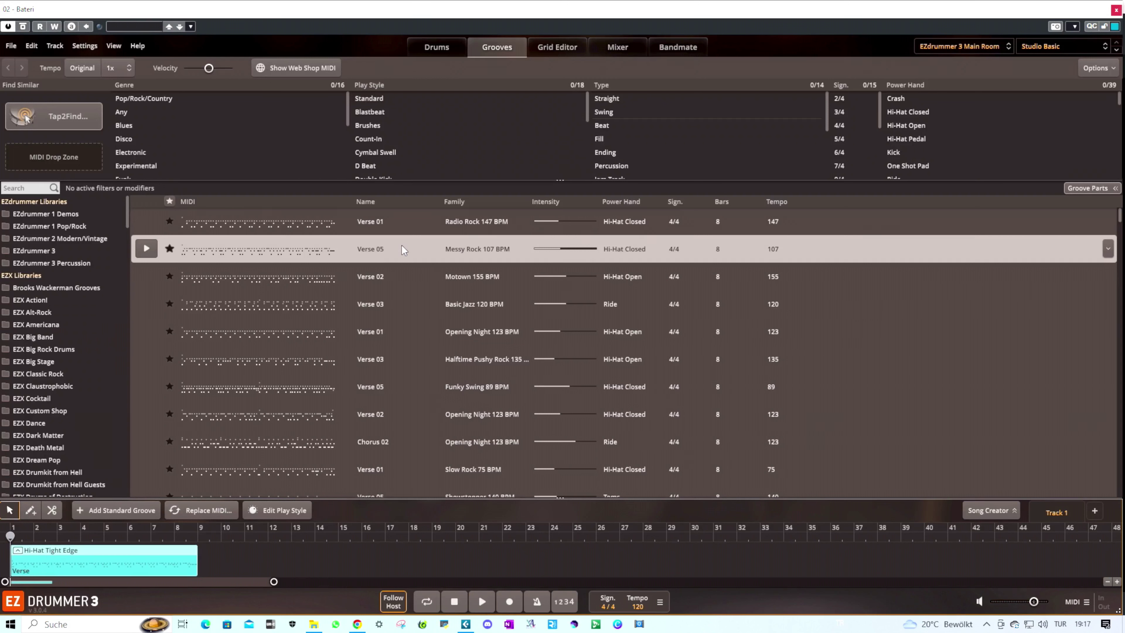
Step: Show Cubase's floating transport panel near EZdrummer's song track, then play the project briefly and stop it
{"action": "key", "text": "F2"}
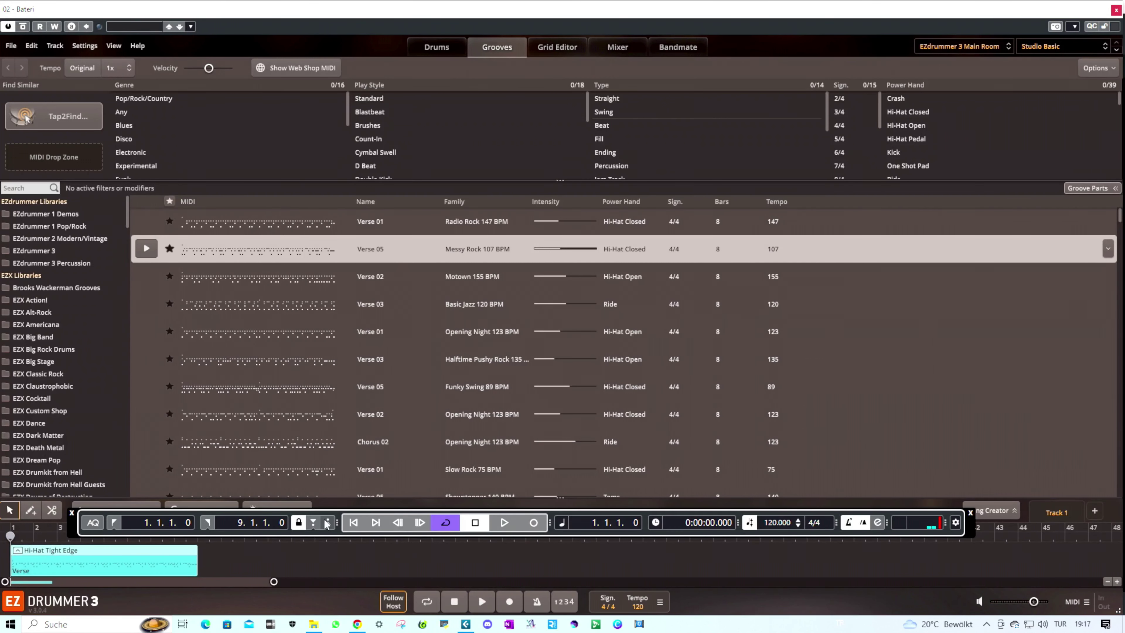
{"action": "left_click_drag", "start_coordinate": [339, 514], "coordinate": [393, 521]}
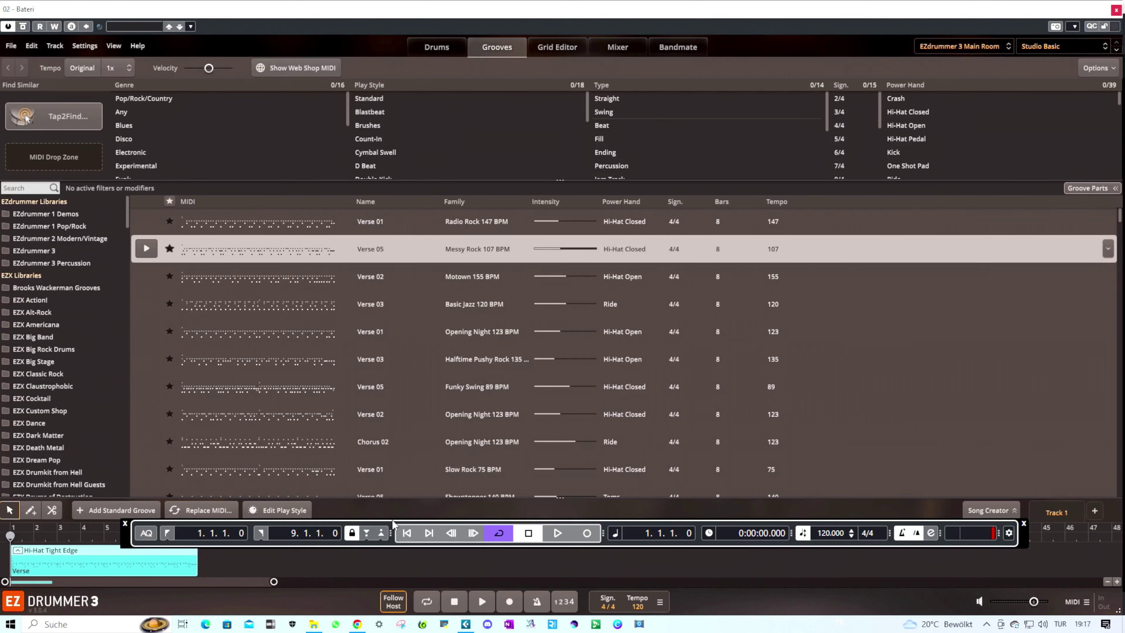
{"action": "left_click_drag", "start_coordinate": [392, 519], "coordinate": [404, 550]}
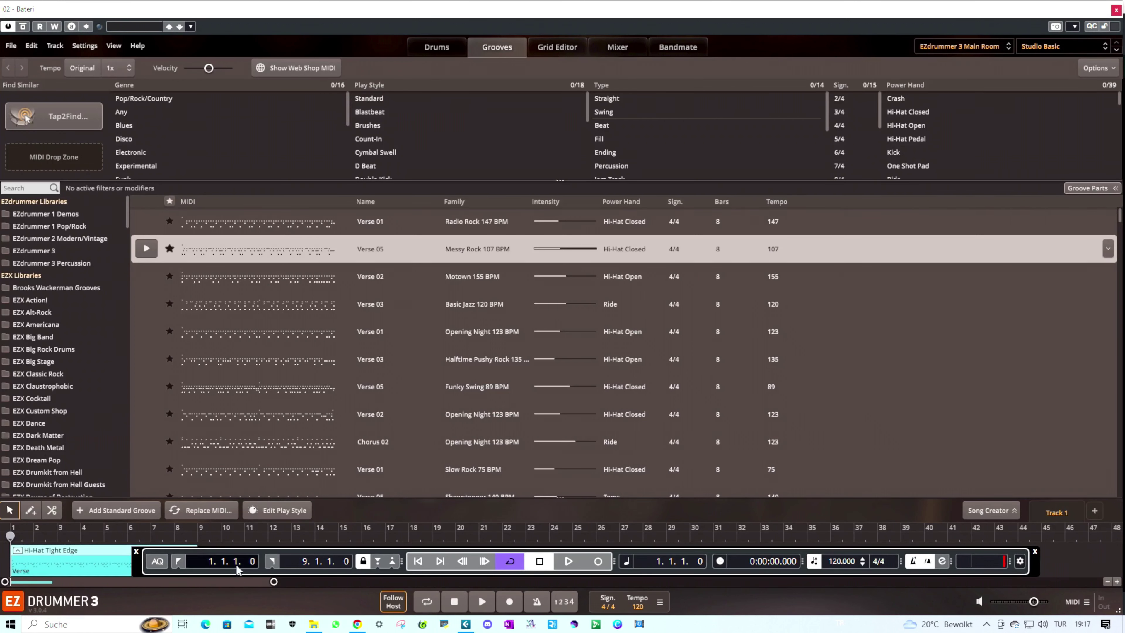
{"action": "mouse_move", "coordinate": [190, 549]}
{"action": "left_mouse_down"}
{"action": "mouse_move", "coordinate": [213, 501]}
{"action": "mouse_move", "coordinate": [174, 542]}
{"action": "left_mouse_up"}
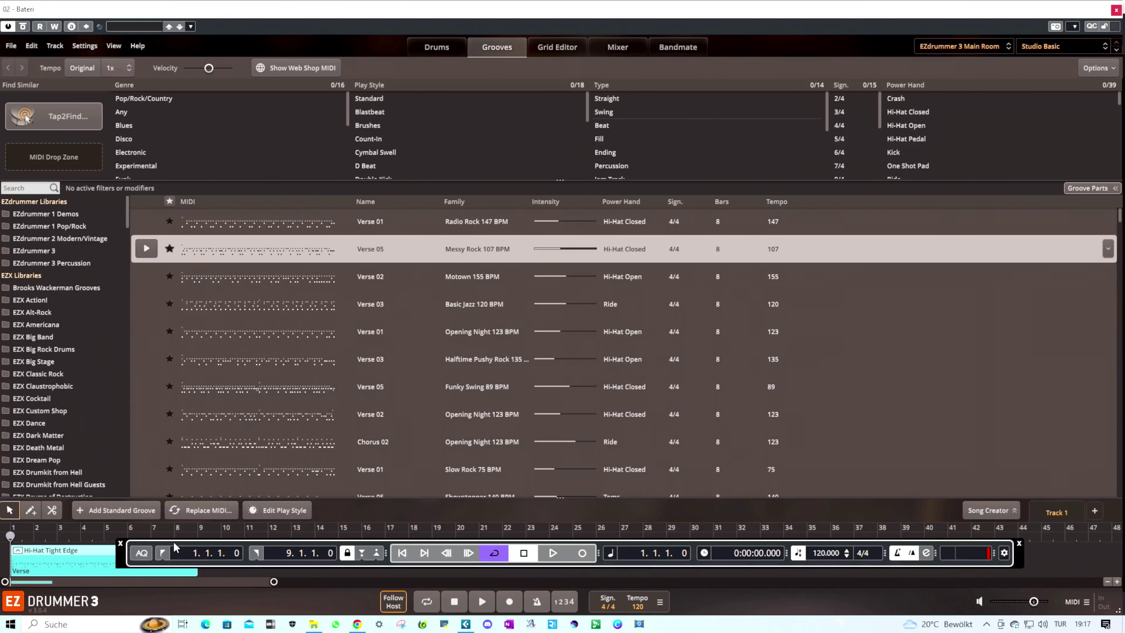
{"action": "left_click", "coordinate": [548, 555]}
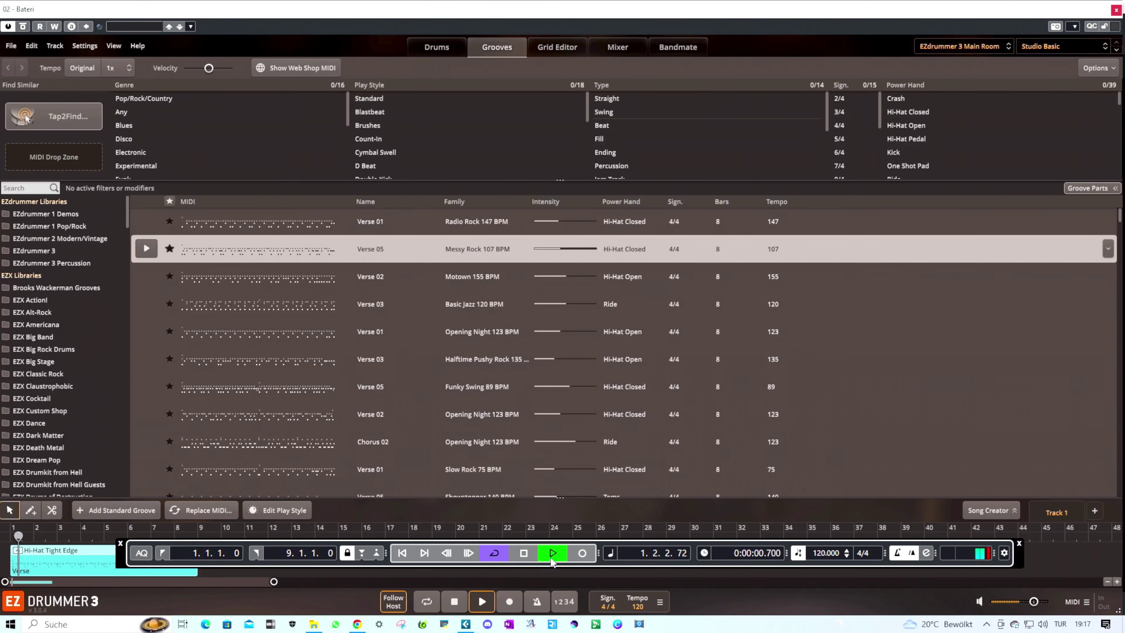
{"action": "left_click", "coordinate": [524, 553]}
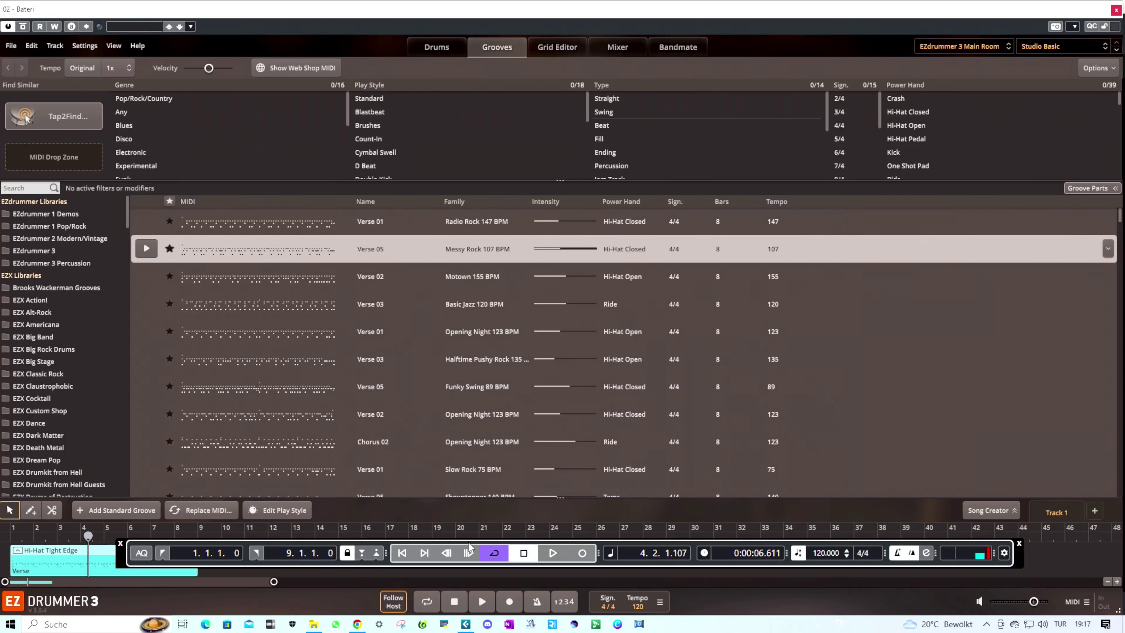
Step: Move the transport panel clear of the song track and shorten the Verse groove block to end at bar 4
{"action": "left_click_drag", "start_coordinate": [470, 543], "coordinate": [500, 379]}
{"action": "left_click_drag", "start_coordinate": [201, 561], "coordinate": [81, 559]}
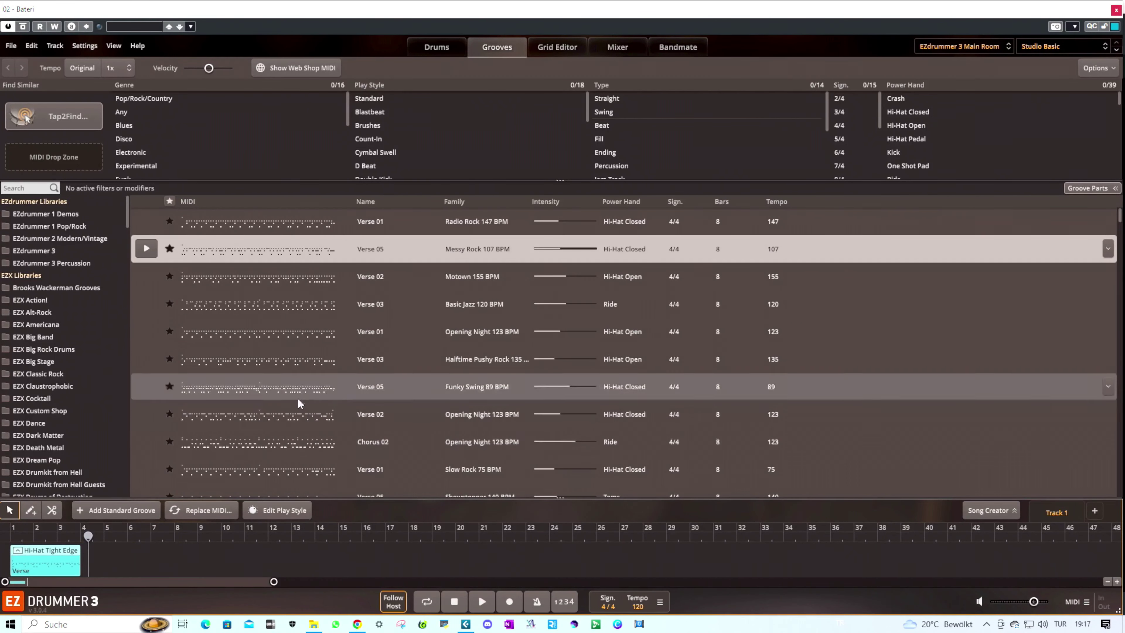
Step: Return the playhead to bar 1, then show Cubase's floating transport panel and move it down beside the song track
{"action": "key", "text": "KP_Decimal"}
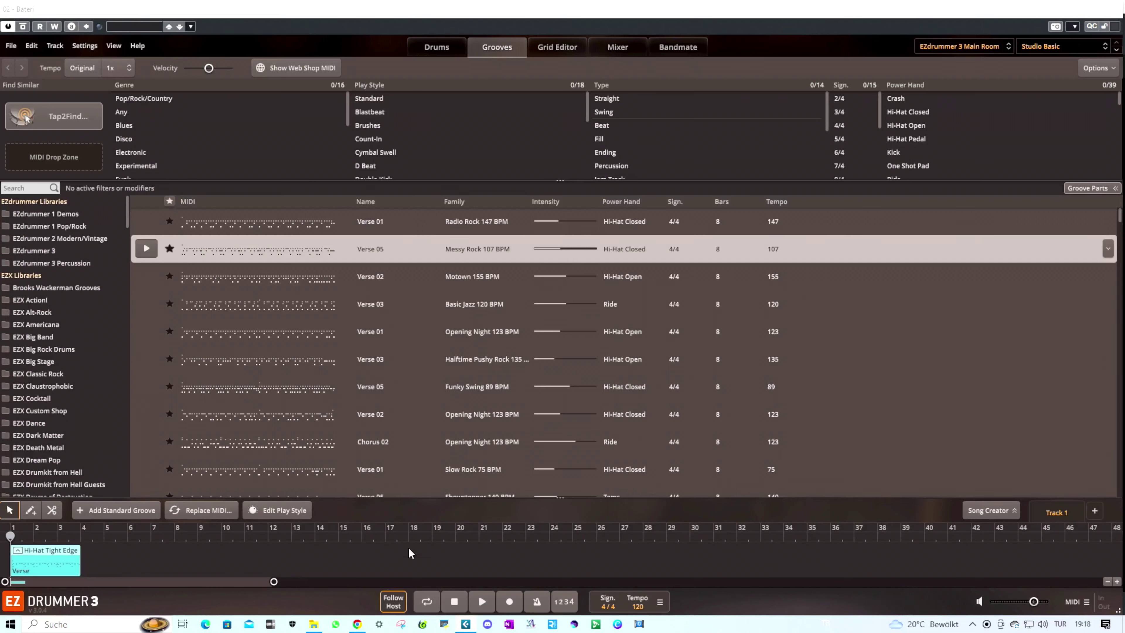
{"action": "key", "text": "F2"}
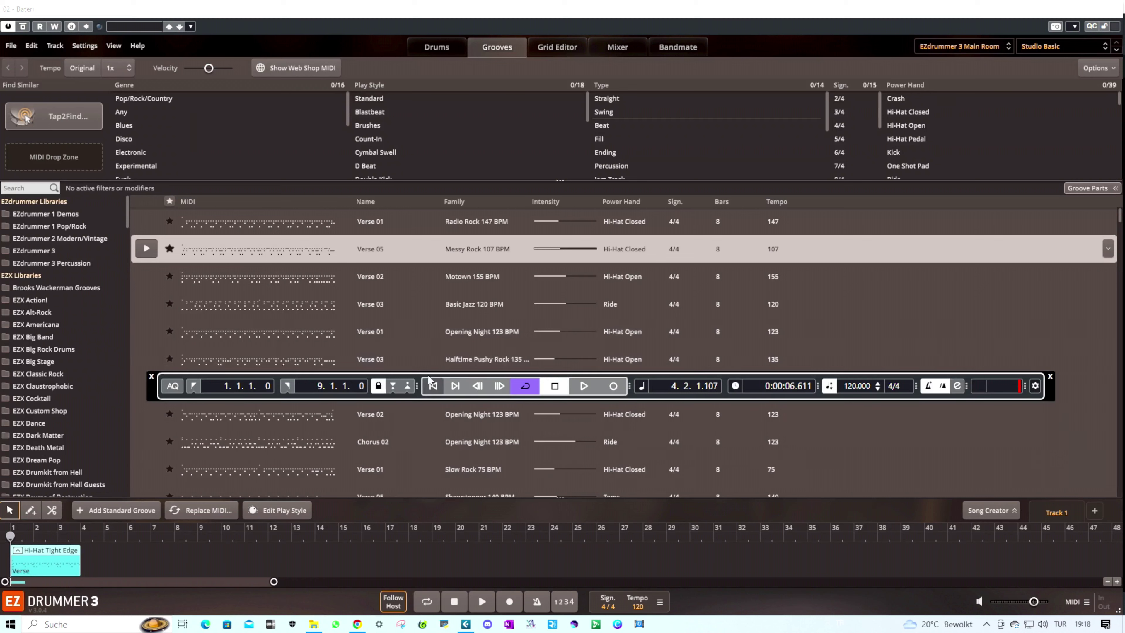
{"action": "left_click_drag", "start_coordinate": [417, 380], "coordinate": [413, 564]}
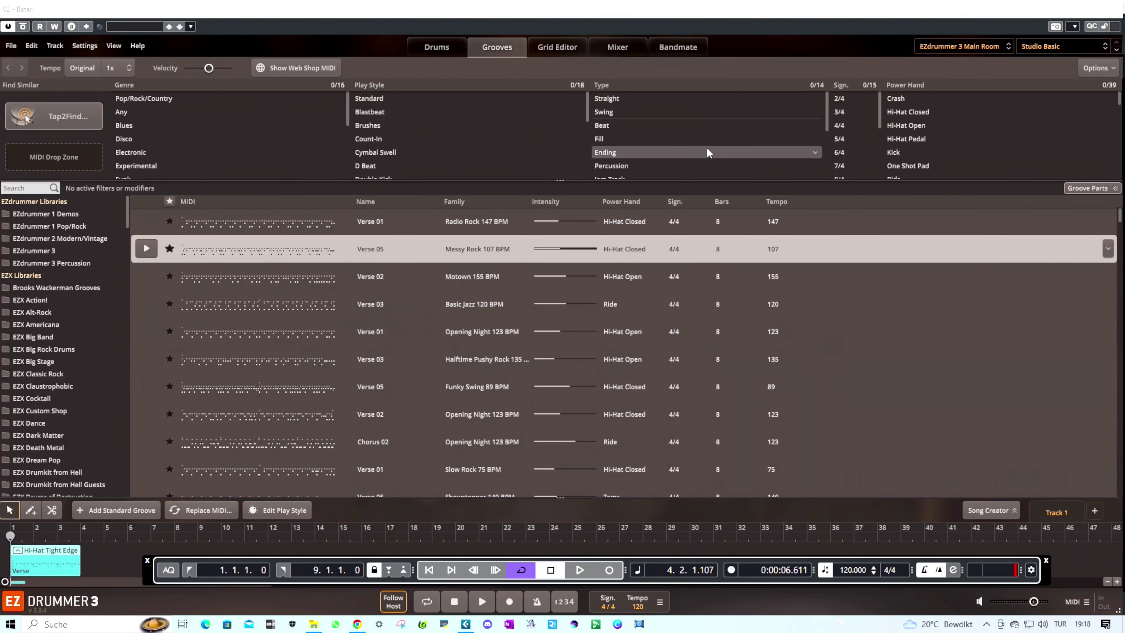
Step: Filter the grooves to the Fill type and audition Fills Only 01, Fills w/ Lead Ins 06 and Short Fills w/ Lead Ins 05
{"action": "left_click", "coordinate": [602, 140]}
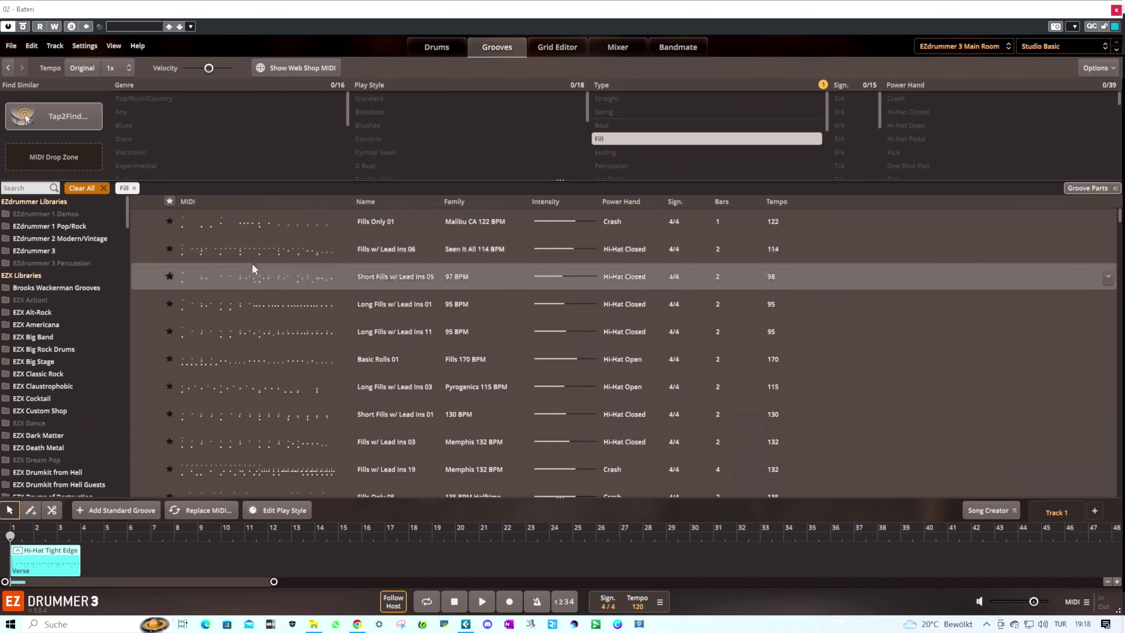
{"action": "left_click", "coordinate": [144, 223]}
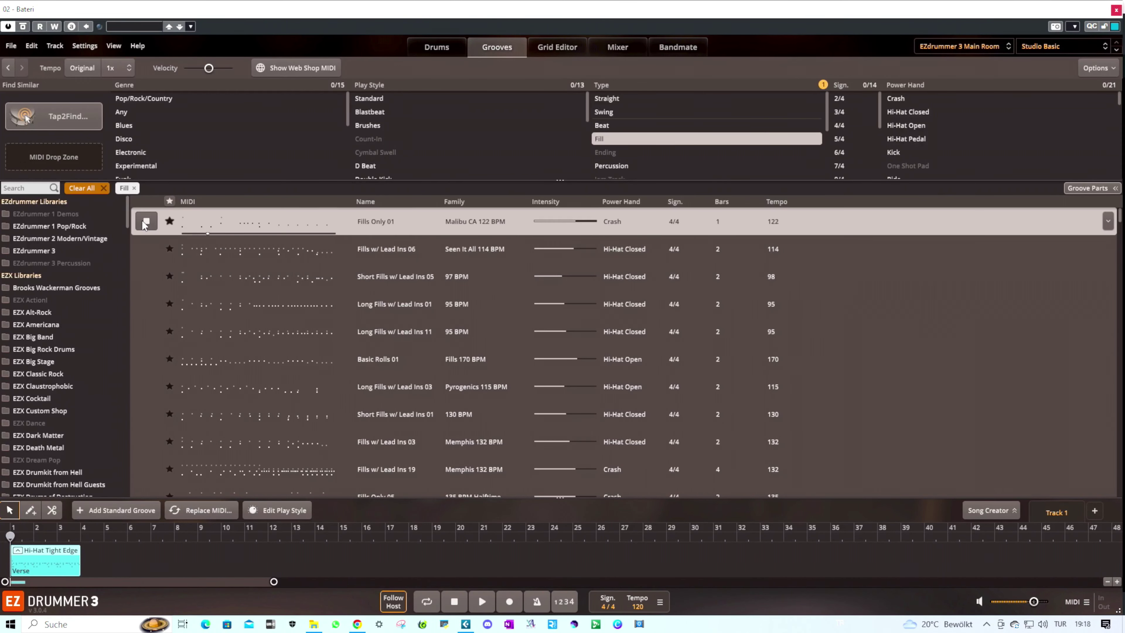
{"action": "left_click", "coordinate": [146, 253]}
{"action": "left_click", "coordinate": [145, 250]}
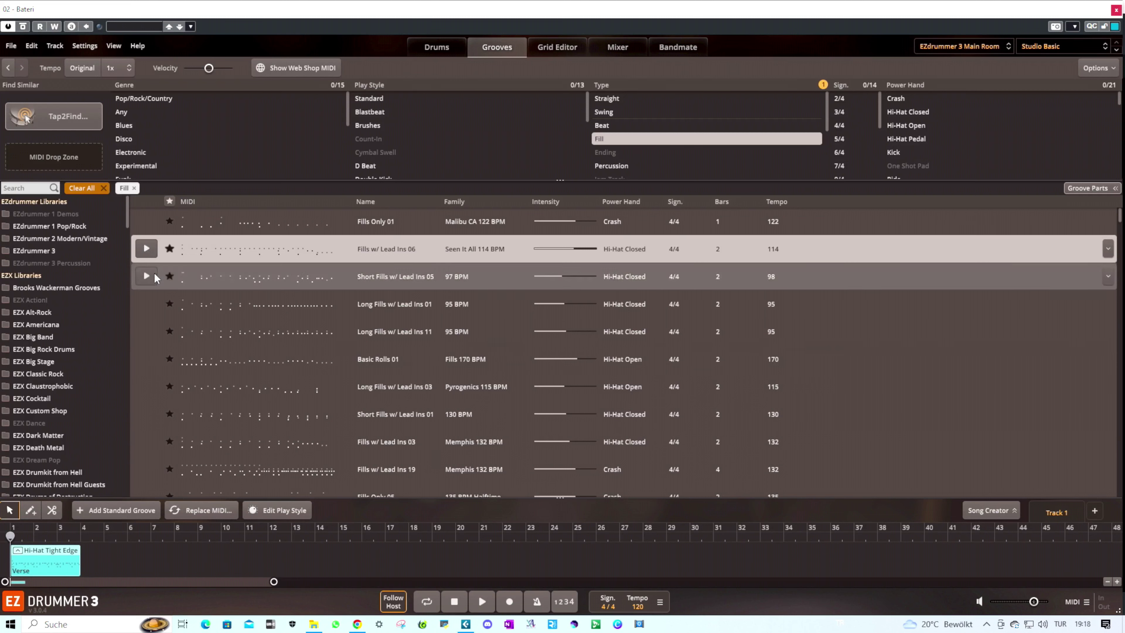
{"action": "left_click", "coordinate": [151, 251]}
{"action": "key", "text": "Down"}
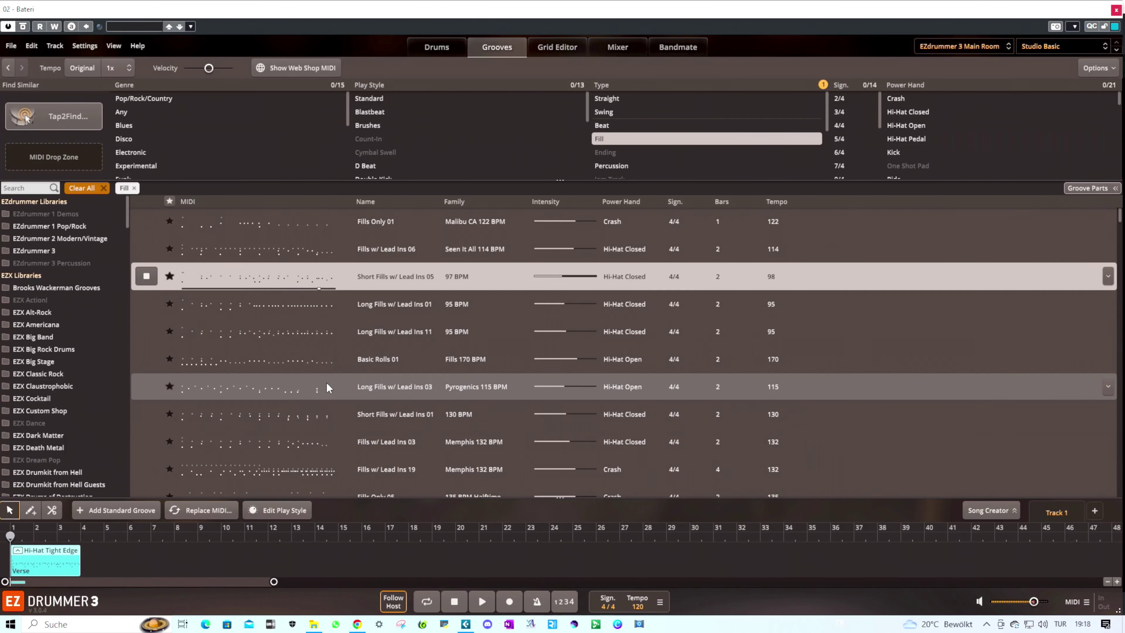
Step: Audition the fills one by one from Long Fills w/ Lead Ins 01 (95 BPM) through Memphis 132 BPM Fills w/ Lead Ins 19
{"action": "key", "text": "Down"}
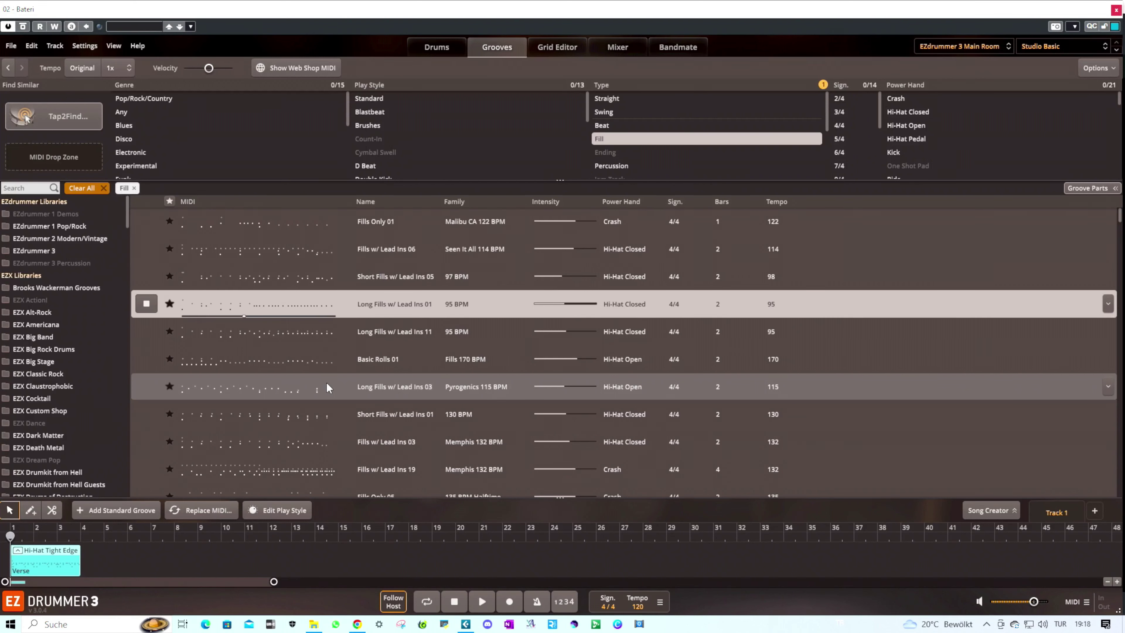
{"action": "key", "text": "Down"}
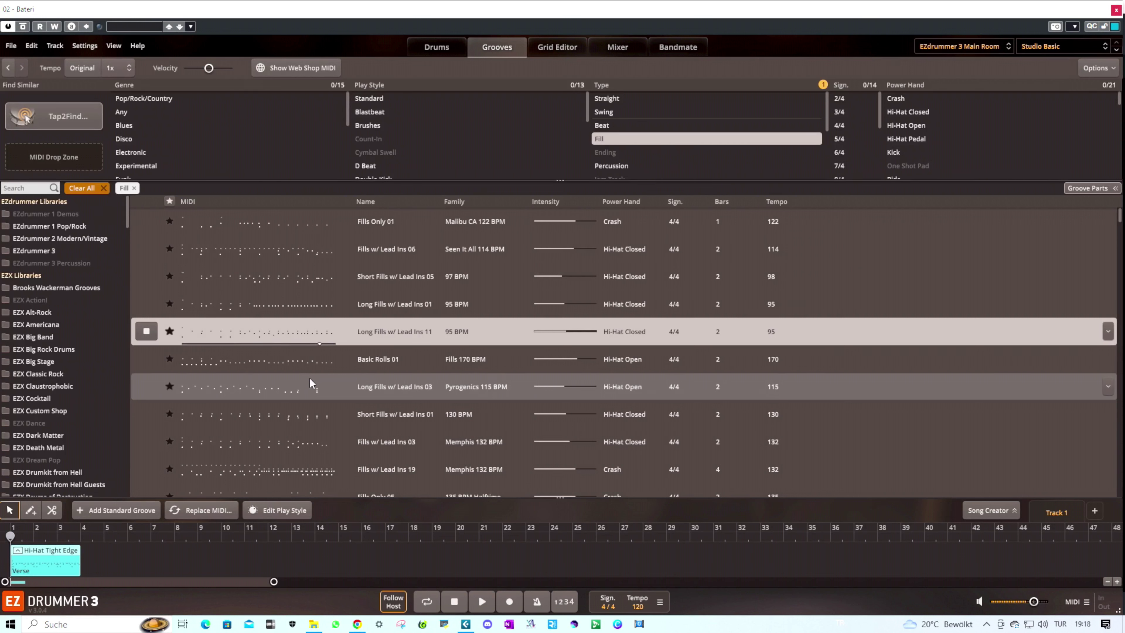
{"action": "key", "text": "Down"}
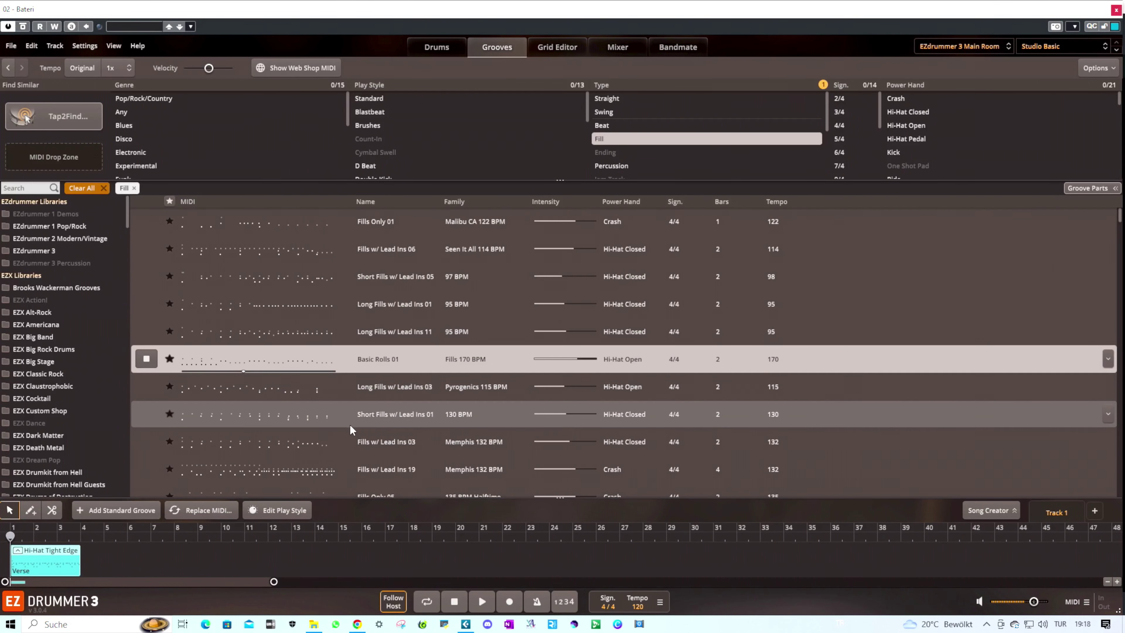
{"action": "key", "text": "Down"}
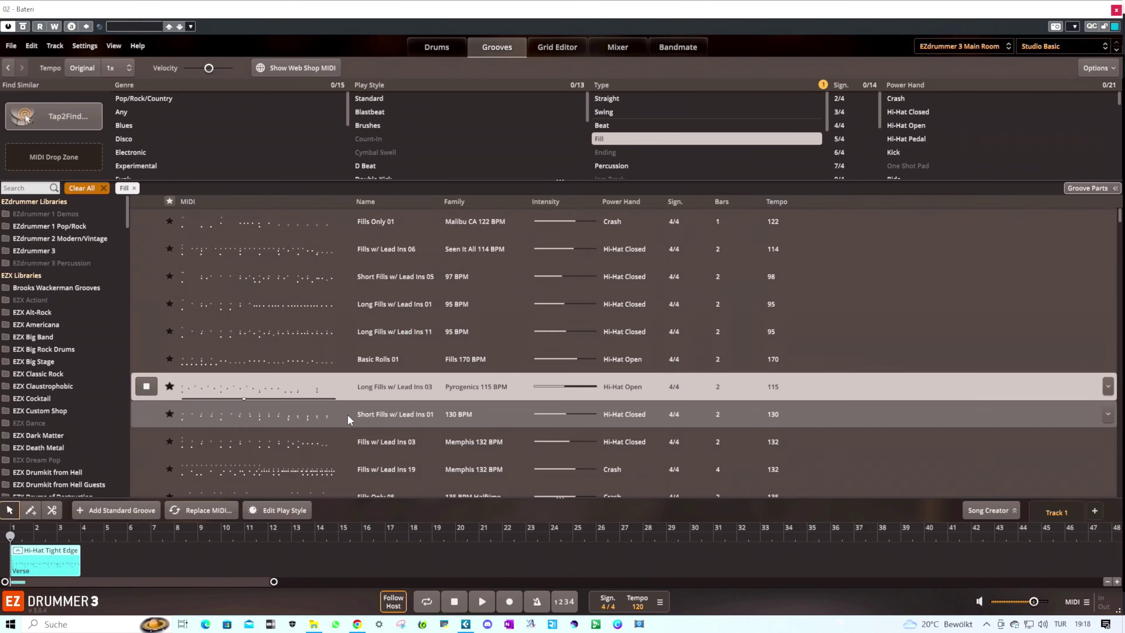
{"action": "key", "text": "Down"}
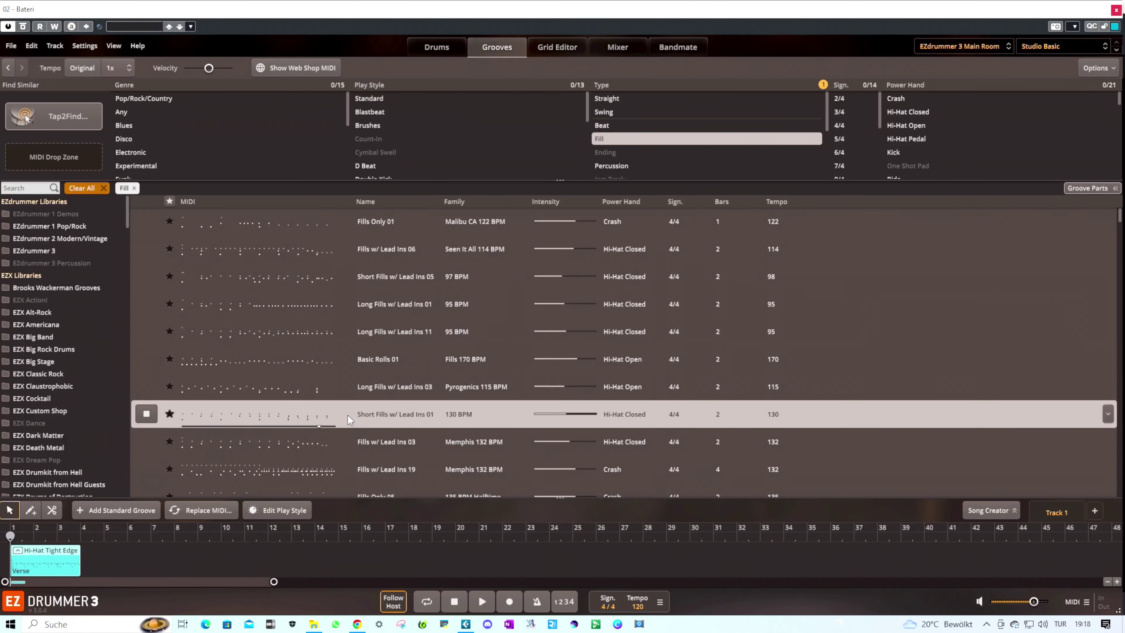
{"action": "key", "text": "Down"}
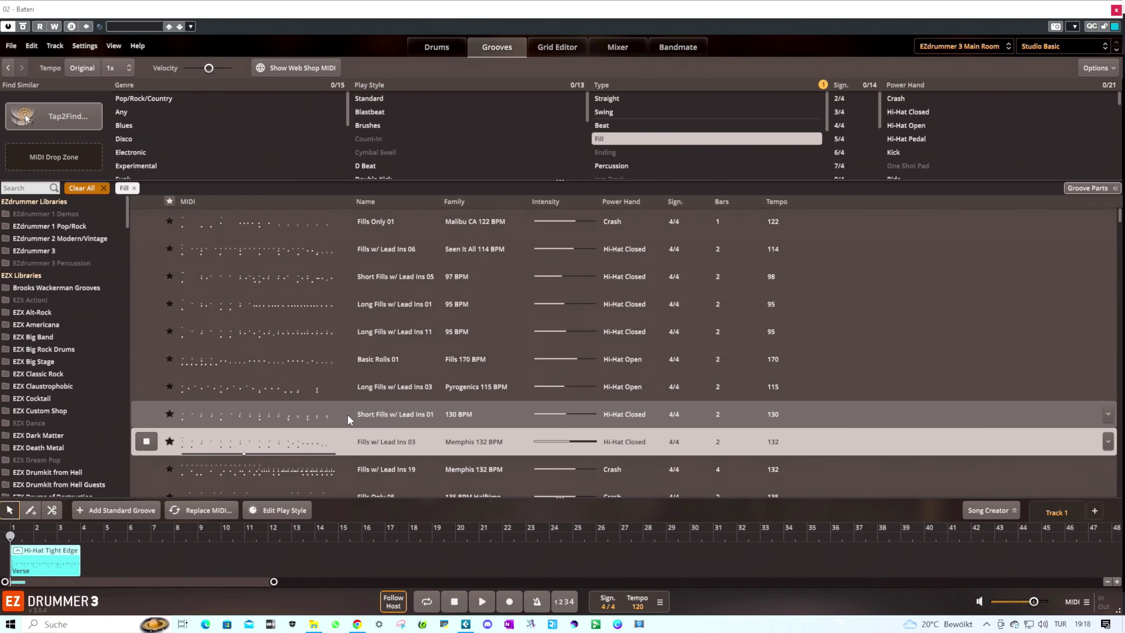
{"action": "key", "text": "Down"}
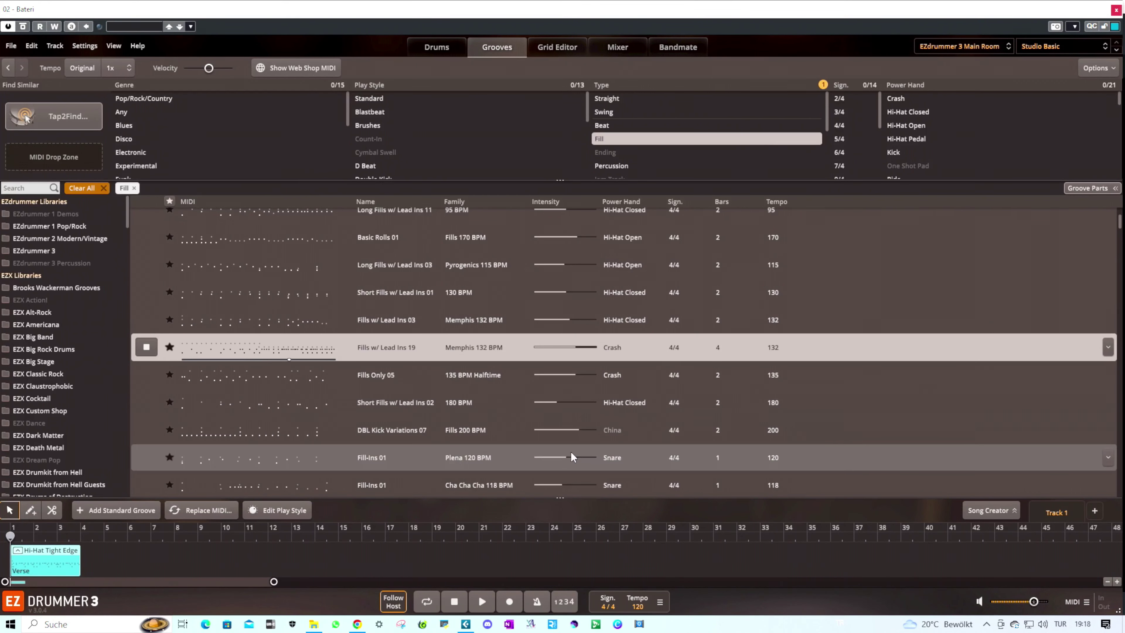
Step: Audition the Fills Only 05 (135 BPM Halftime), Short Fills w/ Lead Ins 02 (180 BPM) and DBL Kick Variations 07 fills
{"action": "left_click", "coordinate": [239, 385]}
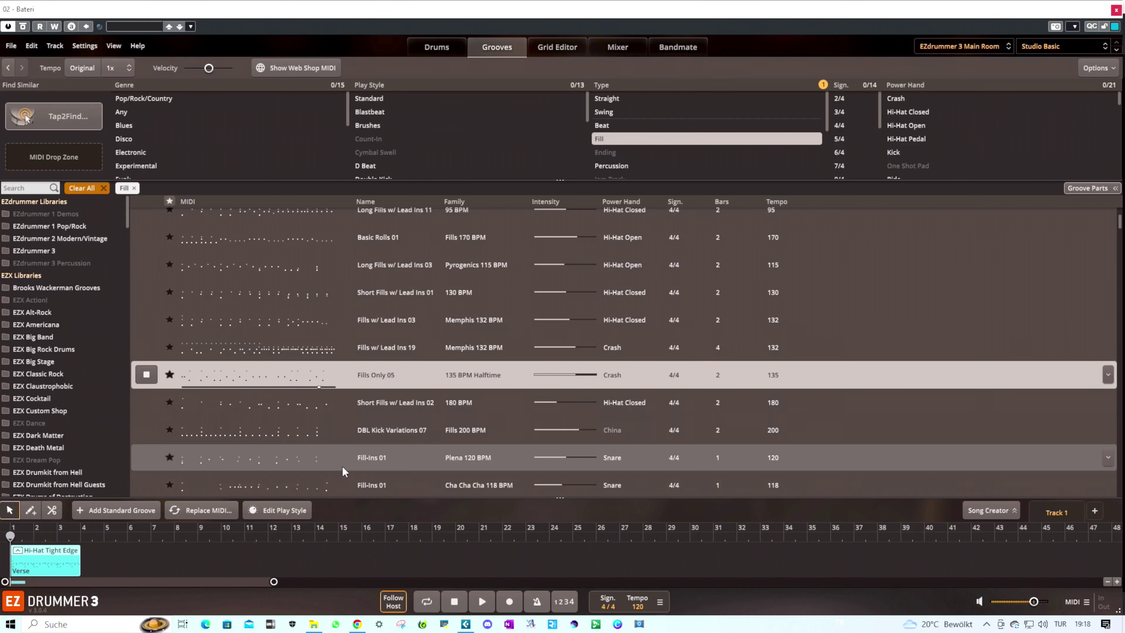
{"action": "left_click", "coordinate": [289, 398]}
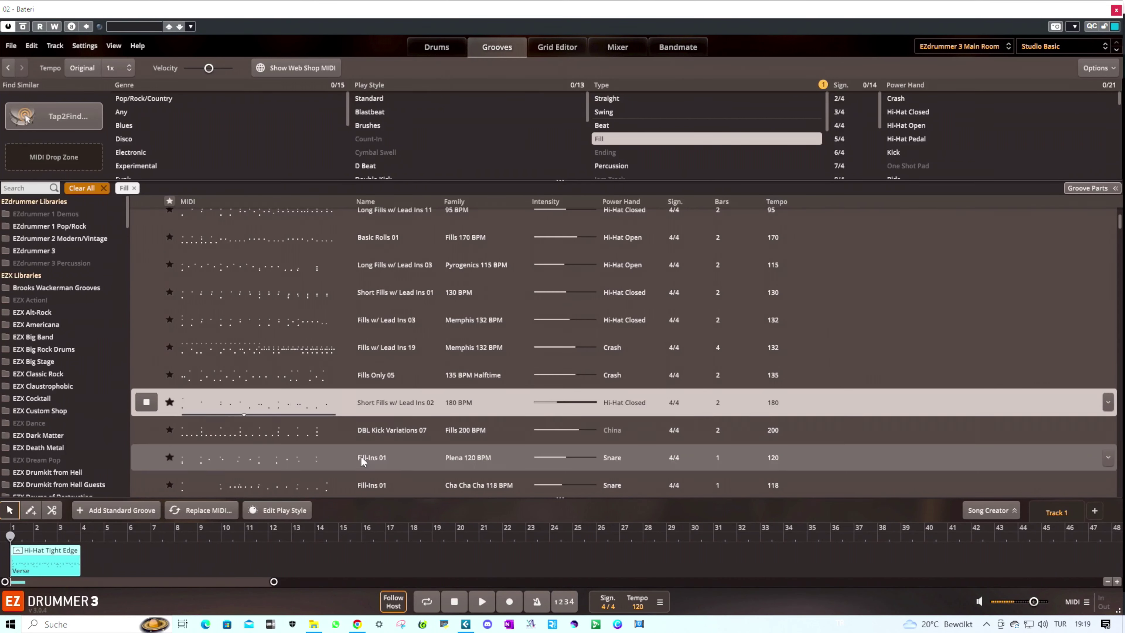
{"action": "left_click", "coordinate": [278, 430]}
{"action": "scroll", "coordinate": [334, 419], "scroll_direction": "down", "scroll_amount": 2}
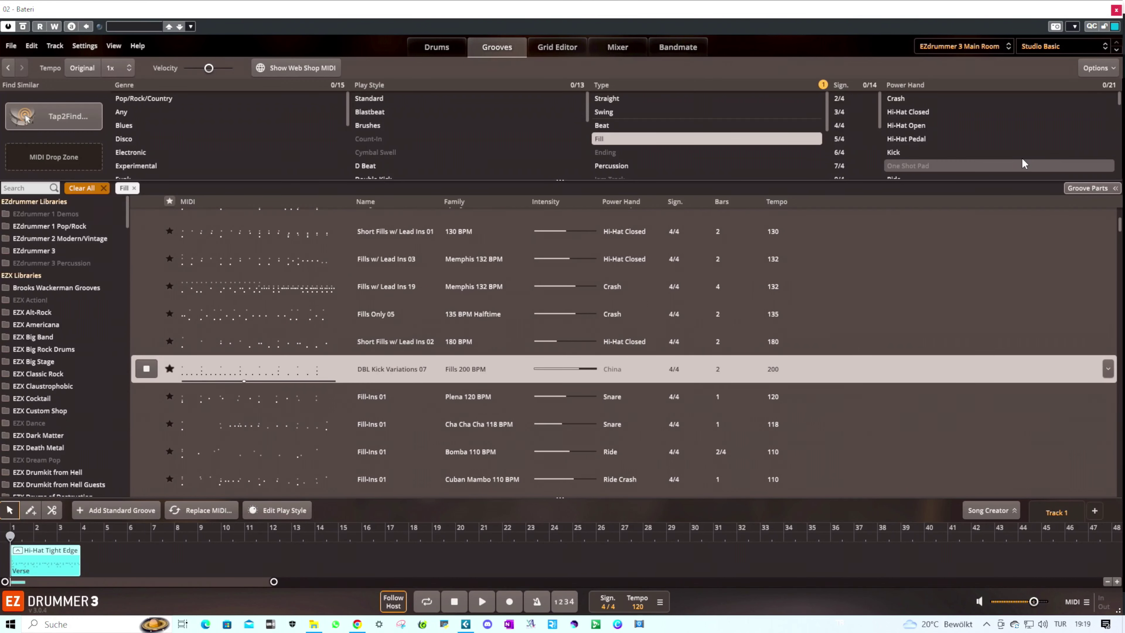
Step: Preview the Cha Cha Cha 118 BPM Fill-Ins 01 groove and place it at bar 4, directly after the Verse block
{"action": "key", "text": "Down"}
{"action": "key", "text": "Down"}
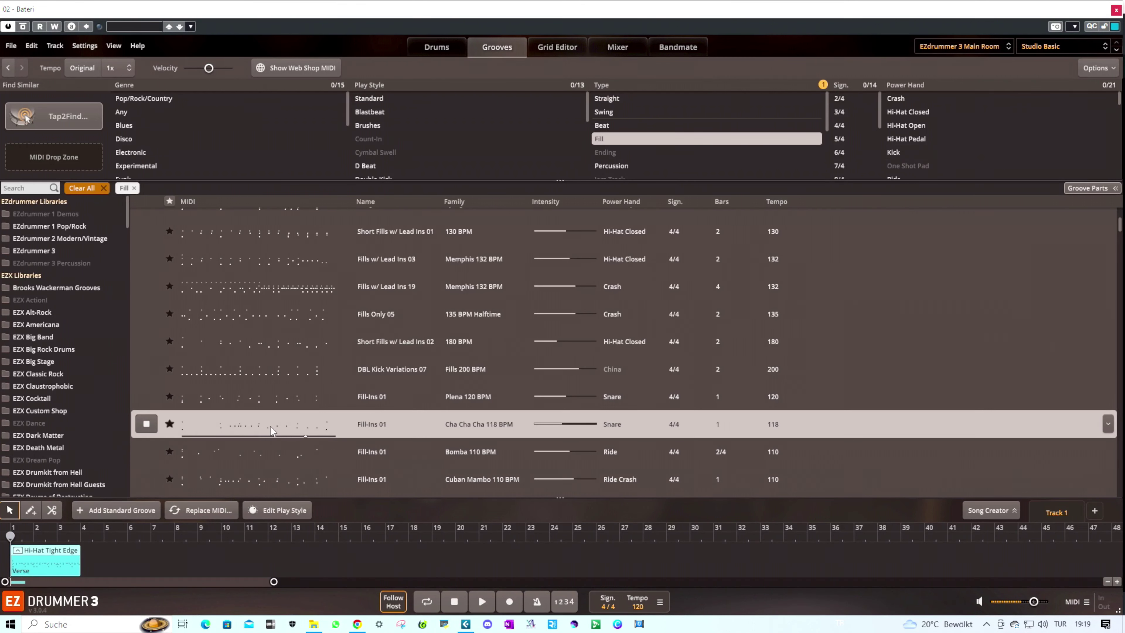
{"action": "left_click_drag", "start_coordinate": [270, 425], "coordinate": [93, 552]}
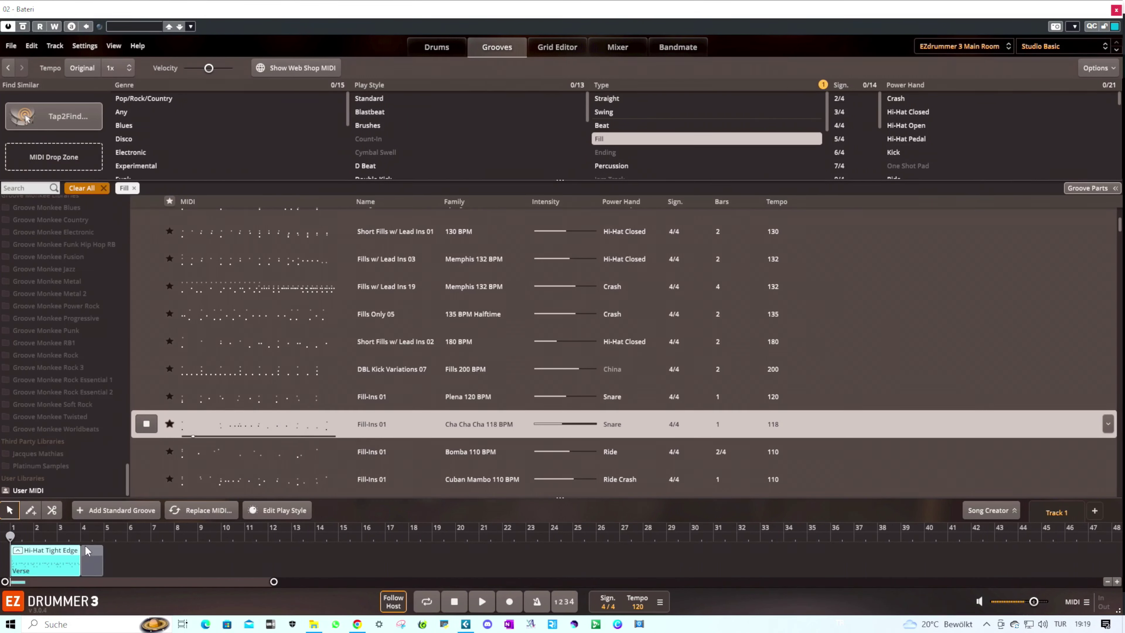
{"action": "left_click", "coordinate": [145, 424]}
Step: Clear the Fill filter and audition the Radio Rock Verse 01, Messy Rock Verse 05 and Motown Verse 02 grooves again
{"action": "left_click", "coordinate": [84, 188]}
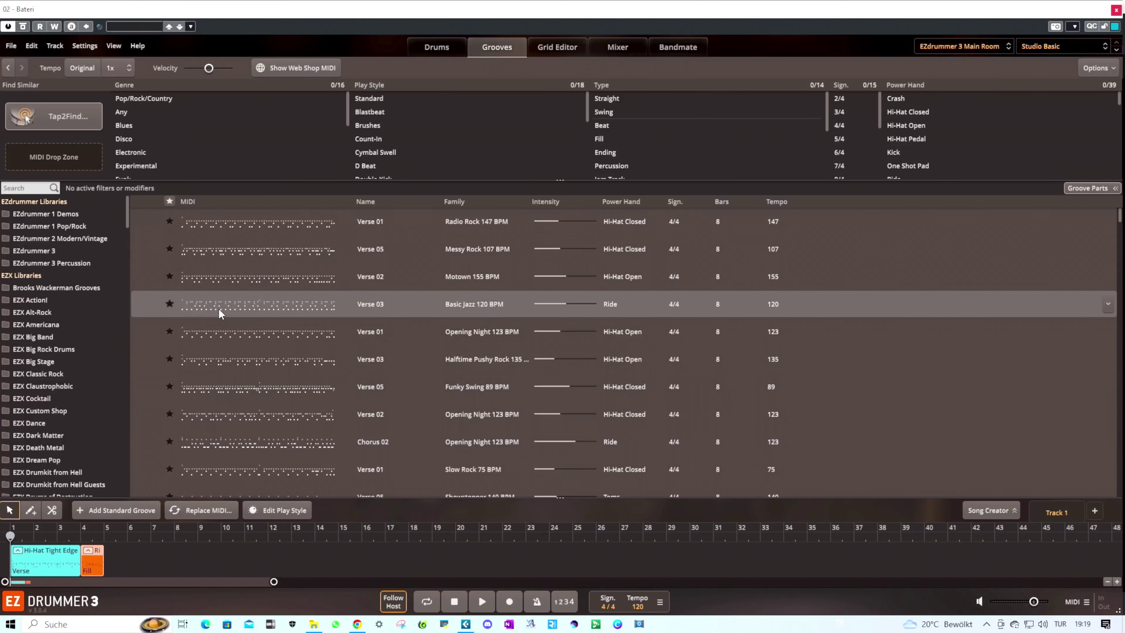
{"action": "left_click", "coordinate": [147, 221]}
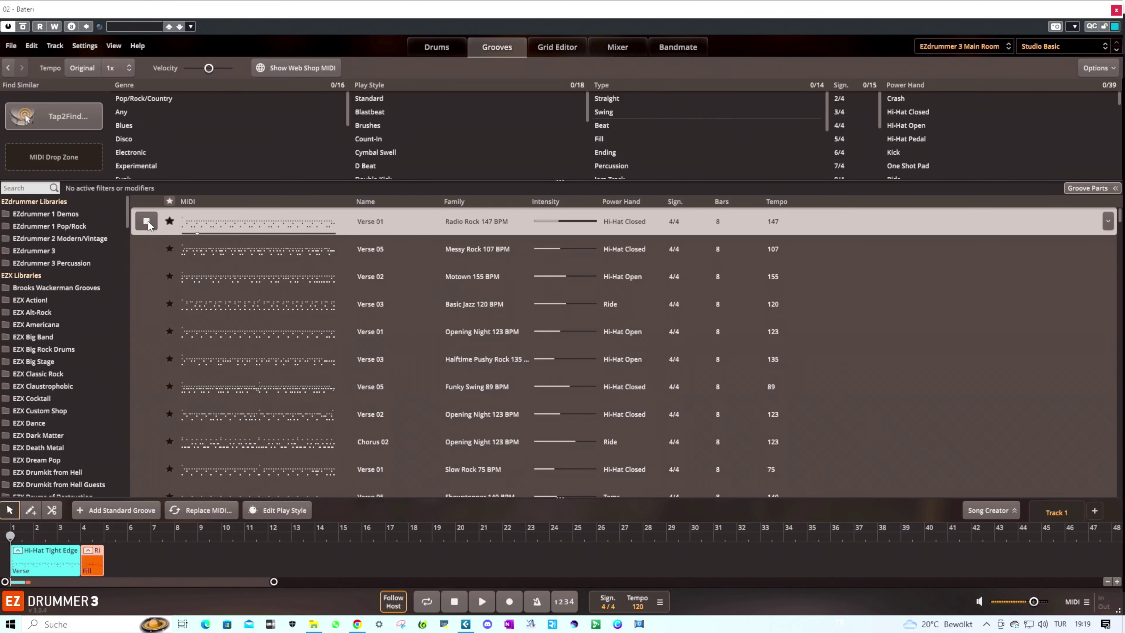
{"action": "left_click", "coordinate": [147, 249]}
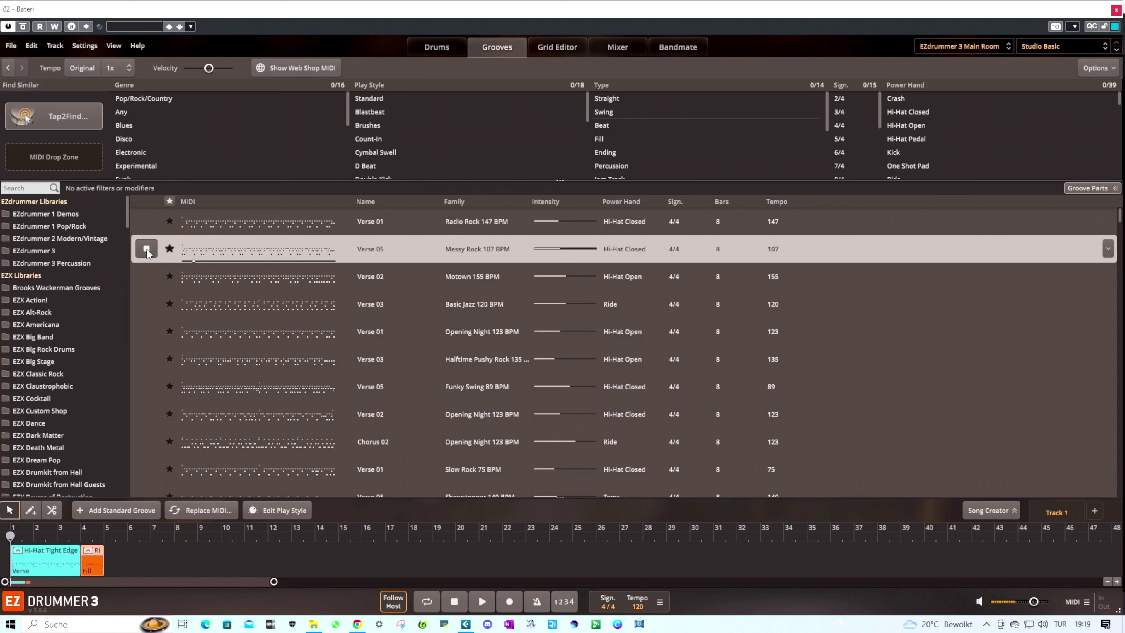
{"action": "left_click", "coordinate": [147, 276]}
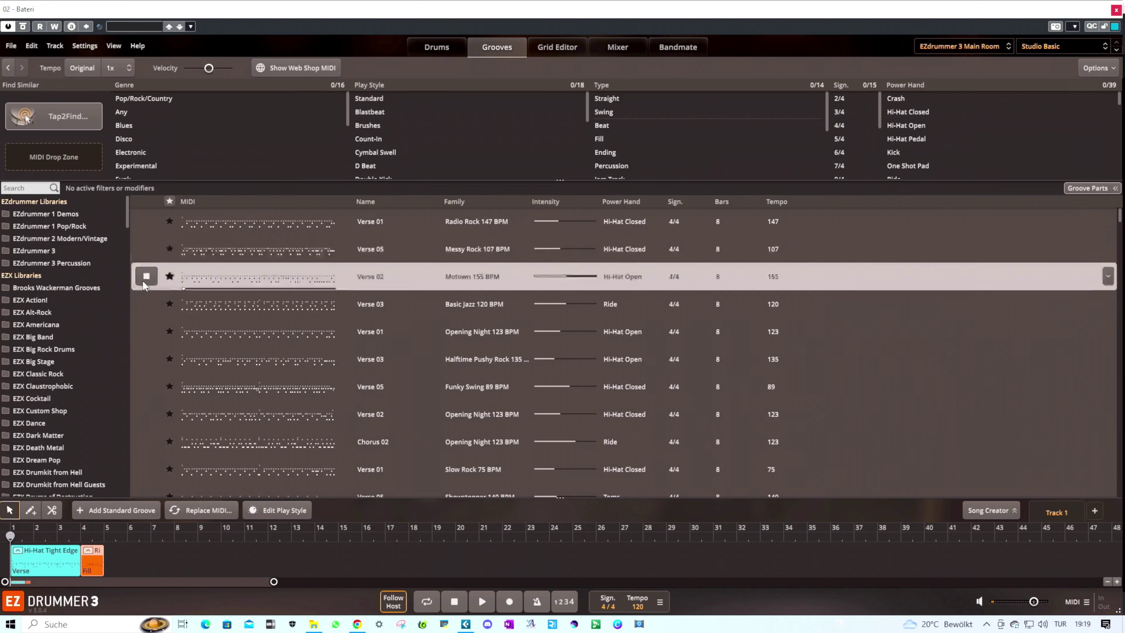
{"action": "left_click", "coordinate": [147, 276]}
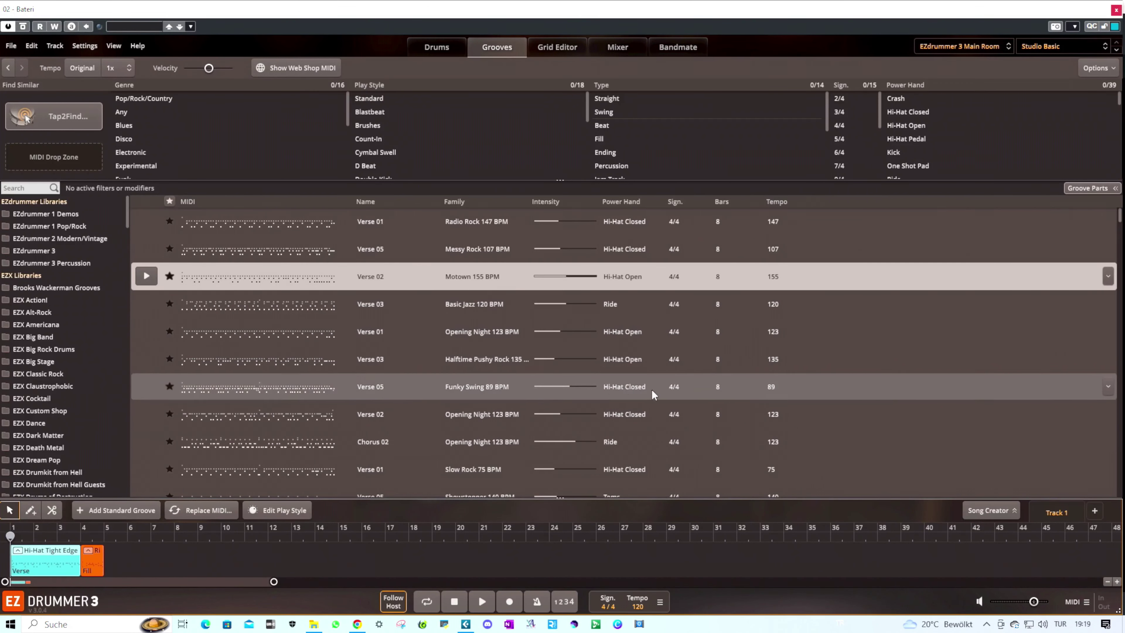
Step: Place the Radio Rock 147 BPM Verse 01 groove at bar 5 of the song track, right after the fill
{"action": "scroll", "coordinate": [499, 359], "scroll_direction": "down", "scroll_amount": 5}
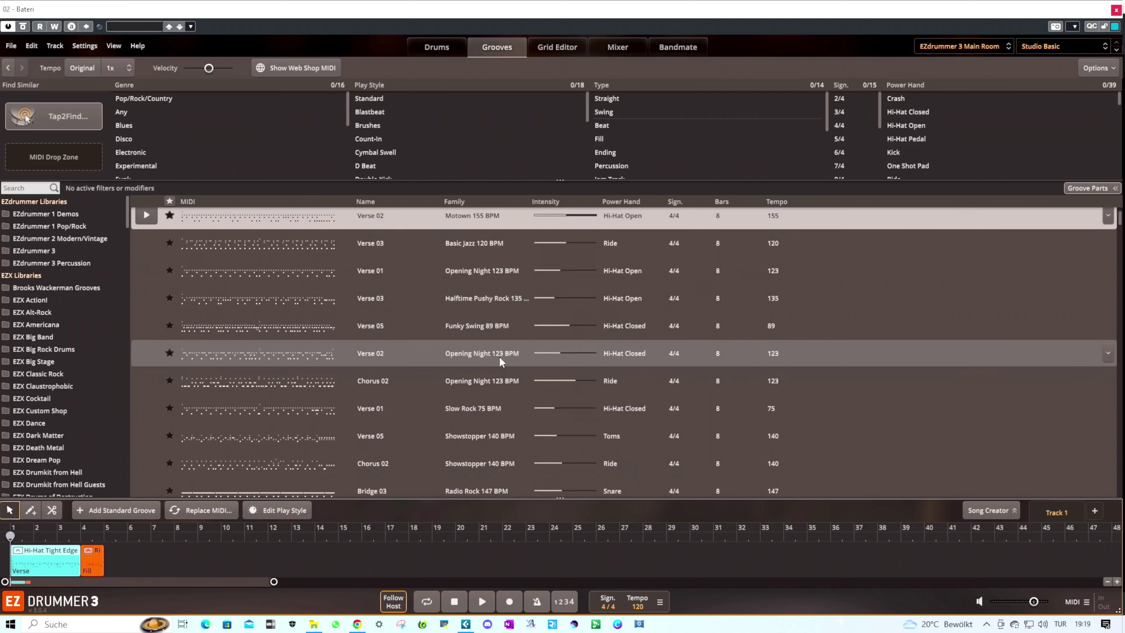
{"action": "scroll", "coordinate": [500, 371], "scroll_direction": "up", "scroll_amount": 5}
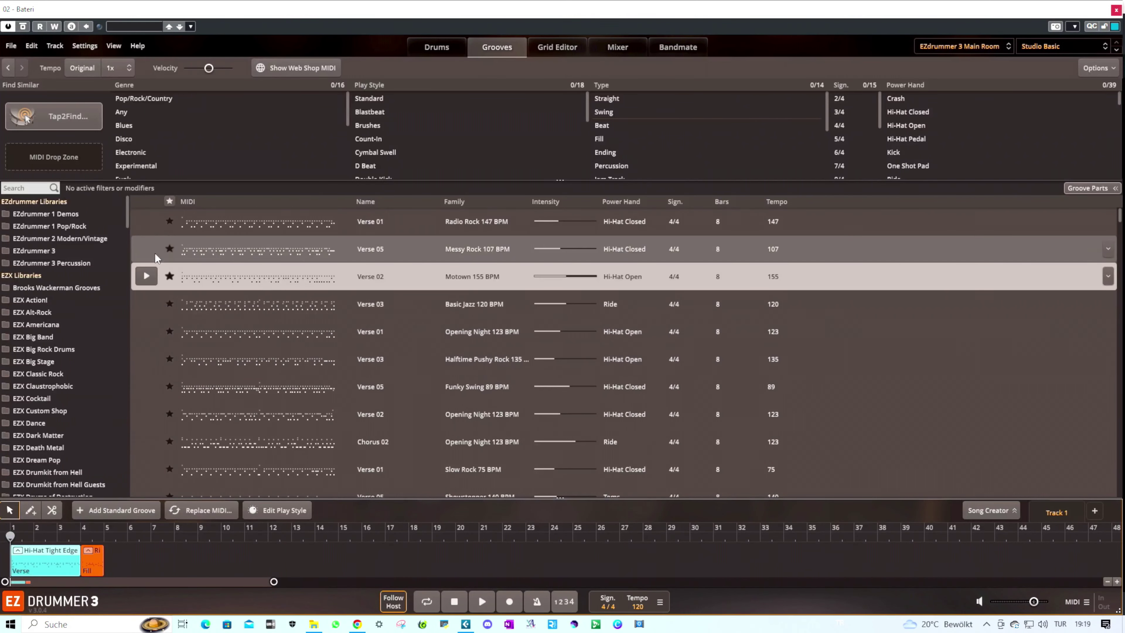
{"action": "left_click_drag", "start_coordinate": [245, 218], "coordinate": [99, 557]}
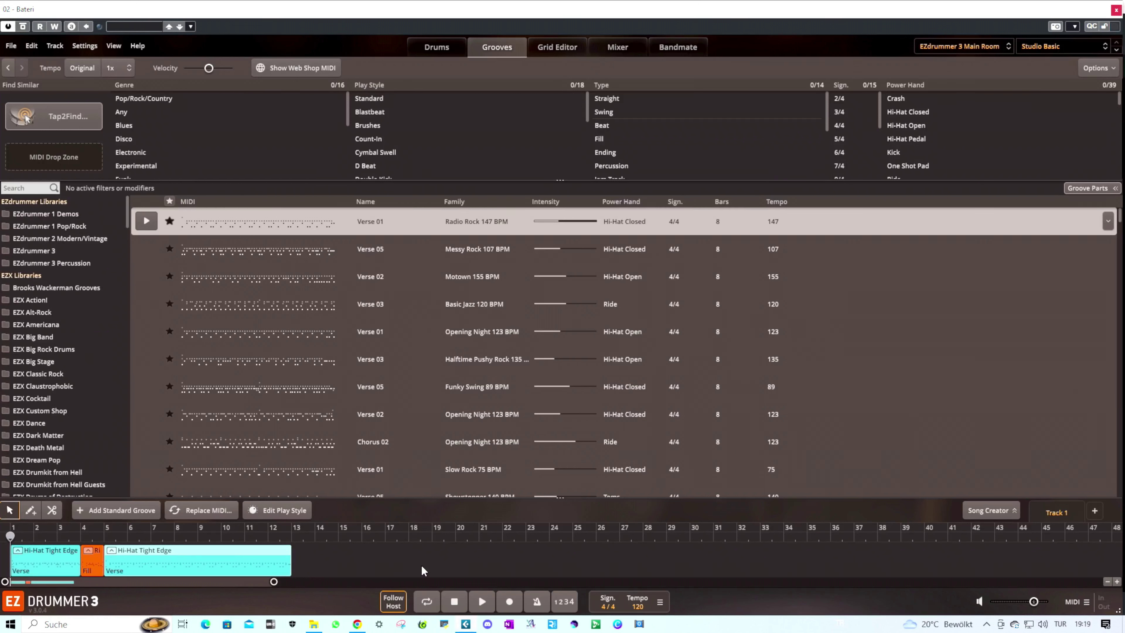
Step: Play the project from bar 1 with Cubase's transport panel, move the panel clear of the song track and stop at bar 8
{"action": "key", "text": "F2"}
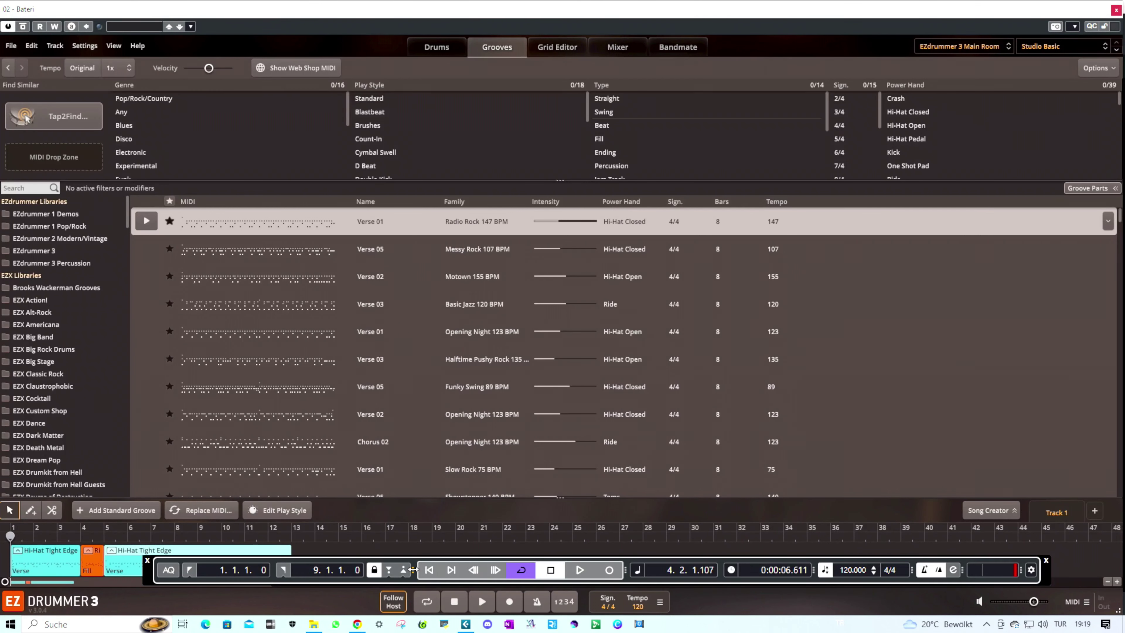
{"action": "left_click", "coordinate": [576, 571]}
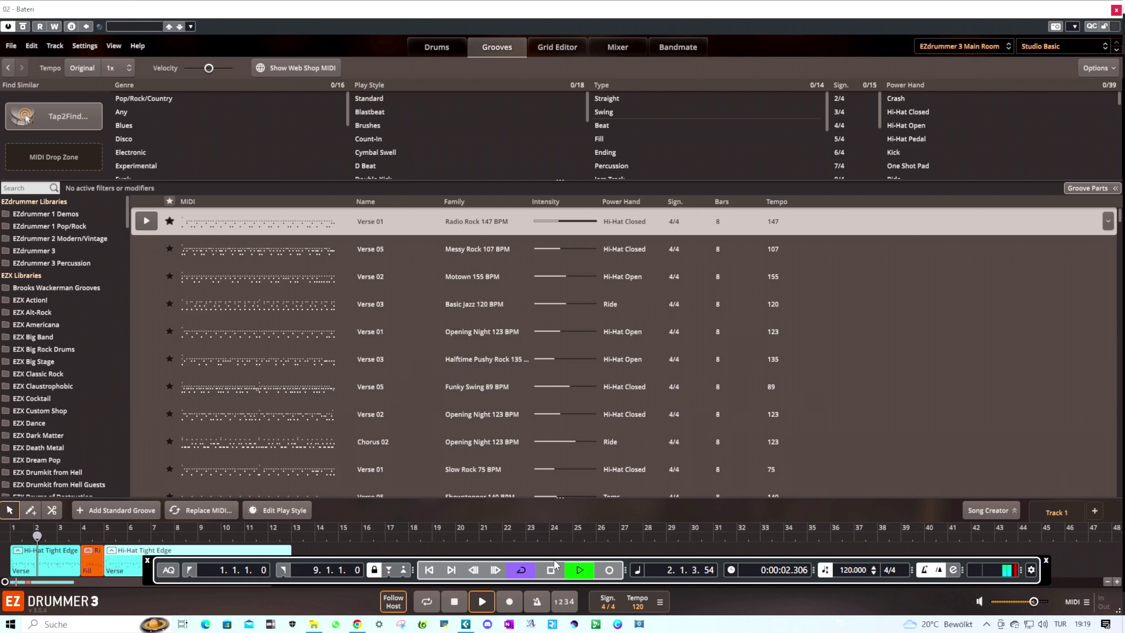
{"action": "left_click_drag", "start_coordinate": [554, 565], "coordinate": [561, 438]}
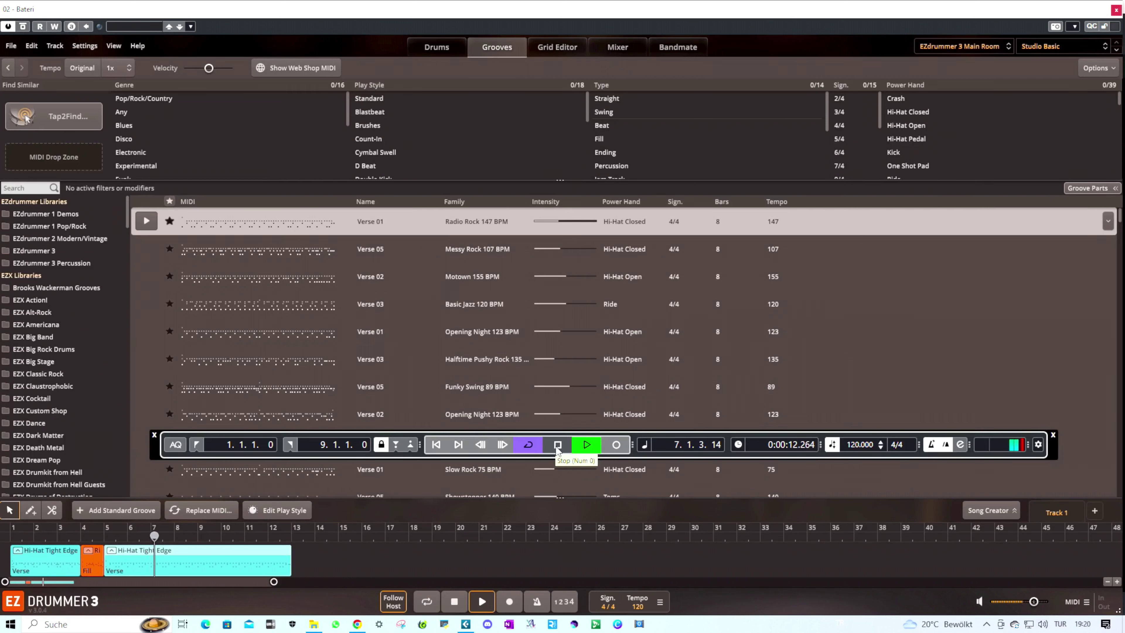
{"action": "left_click", "coordinate": [557, 445]}
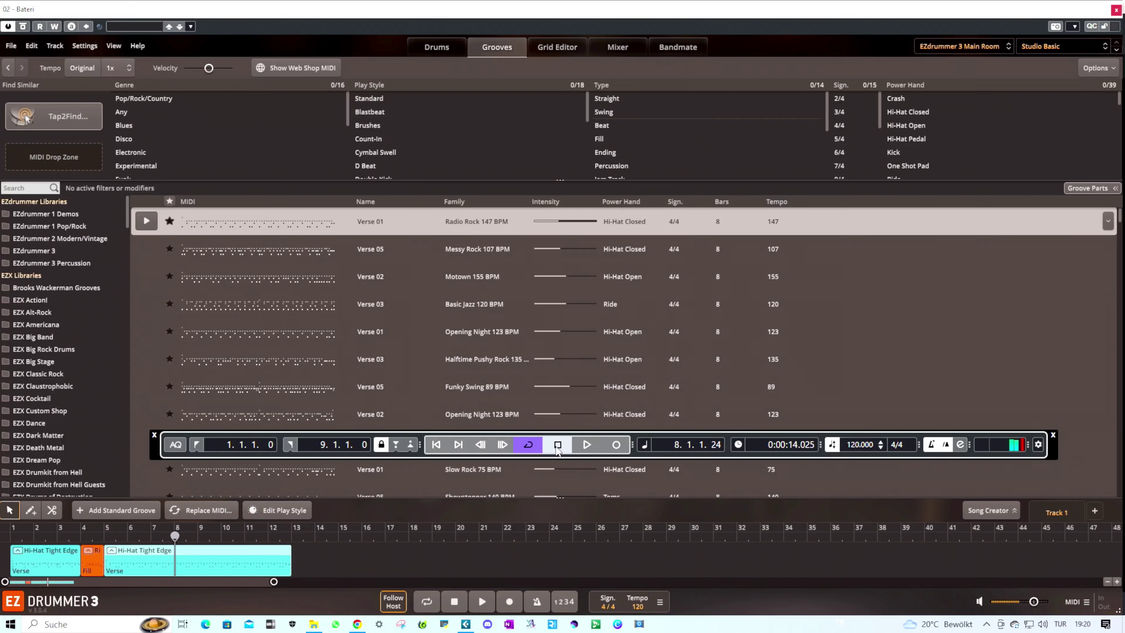
Step: Close the transport panel and shorten the second Verse block to end at bar 8
{"action": "left_click", "coordinate": [154, 437]}
{"action": "left_click_drag", "start_coordinate": [291, 560], "coordinate": [174, 561]}
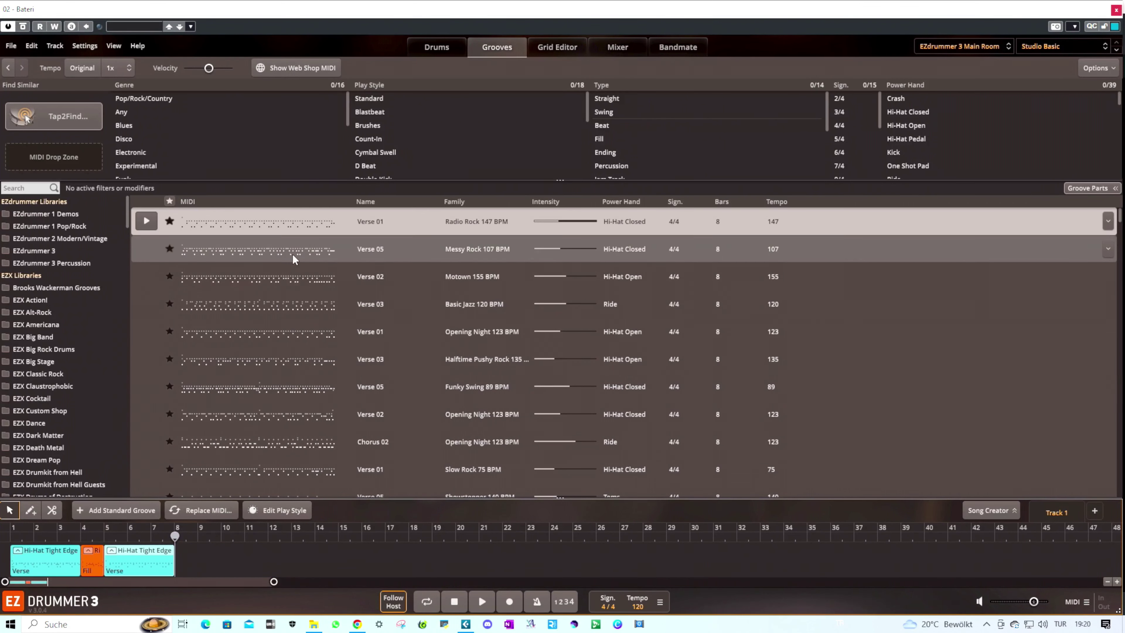
Step: Filter the grooves for fills, audition Fills Only 01 from Malibu CA 122 BPM and place it at bar 8
{"action": "left_click", "coordinate": [598, 139]}
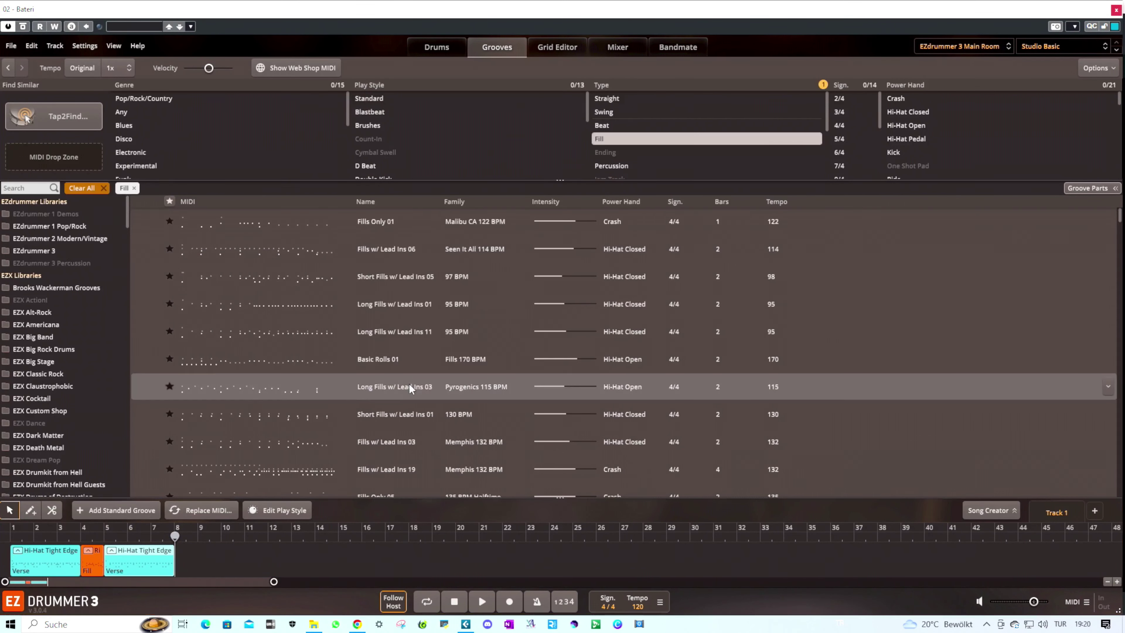
{"action": "scroll", "coordinate": [302, 404], "scroll_direction": "up", "scroll_amount": 3}
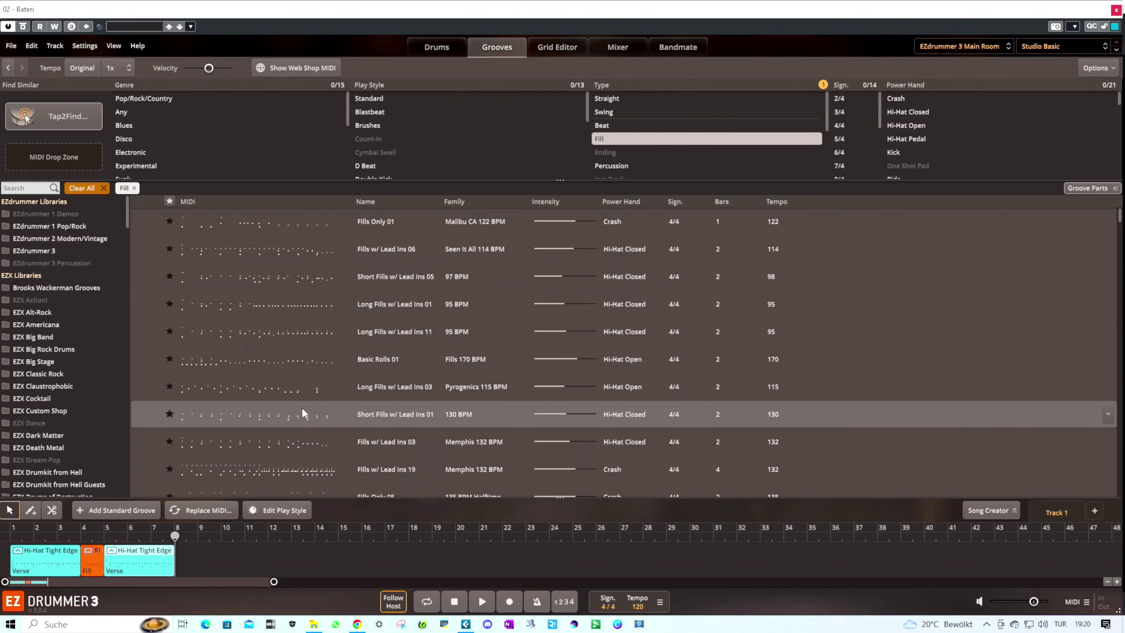
{"action": "left_click", "coordinate": [147, 222]}
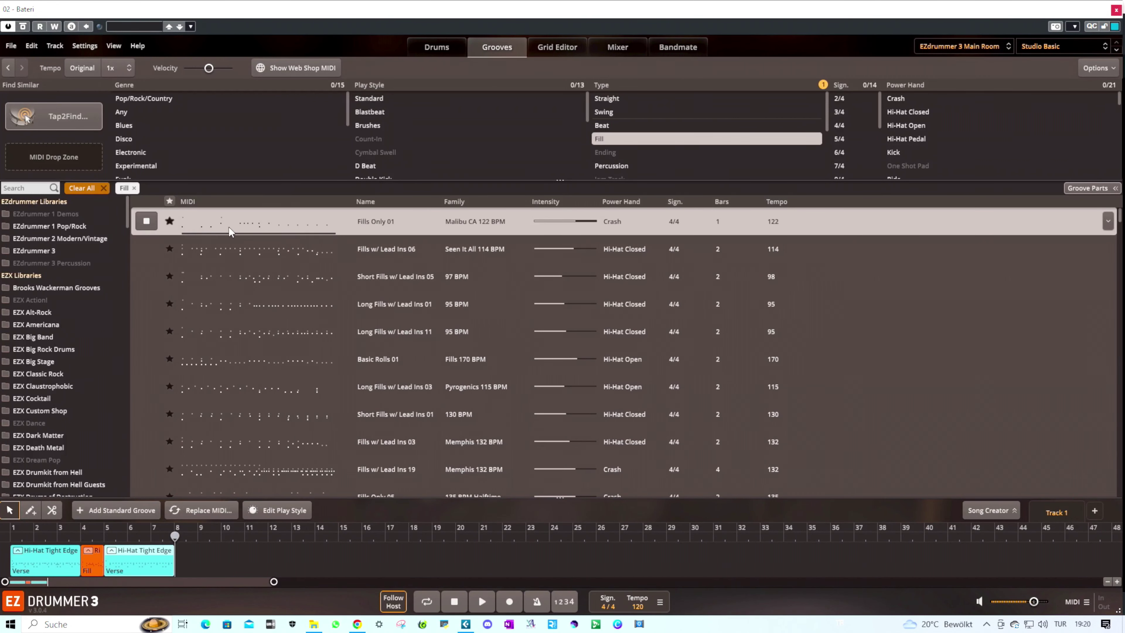
{"action": "left_click", "coordinate": [147, 220]}
{"action": "left_click_drag", "start_coordinate": [222, 222], "coordinate": [182, 560]}
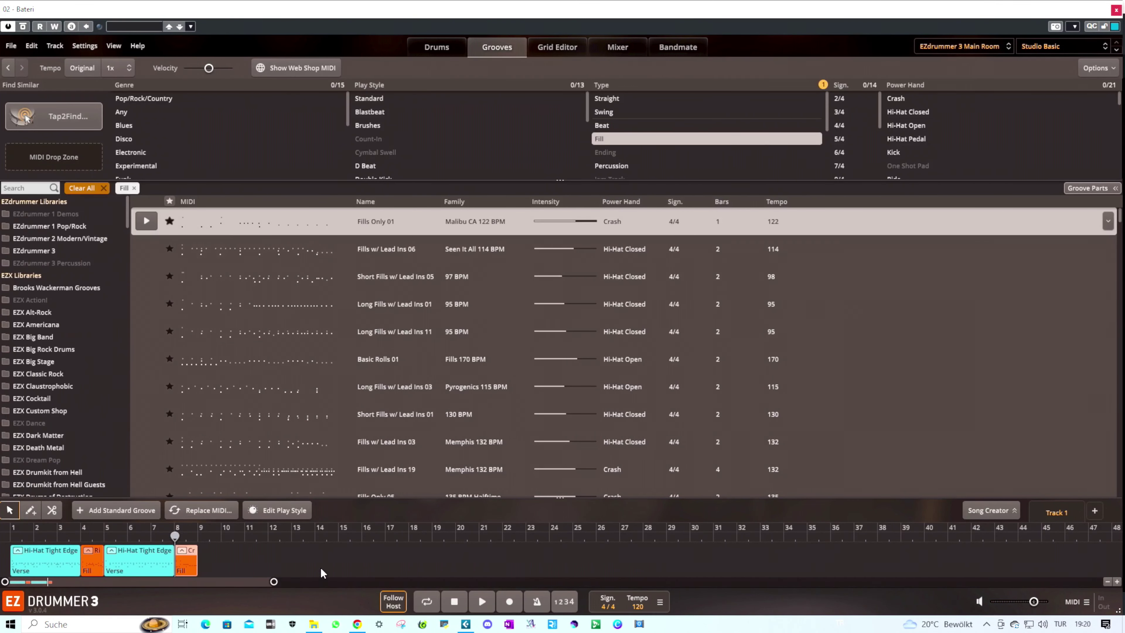
Step: Close the EZdrummer window, play the Cubase project from bar 1 with the chords and stop playback
{"action": "left_click", "coordinate": [1116, 9]}
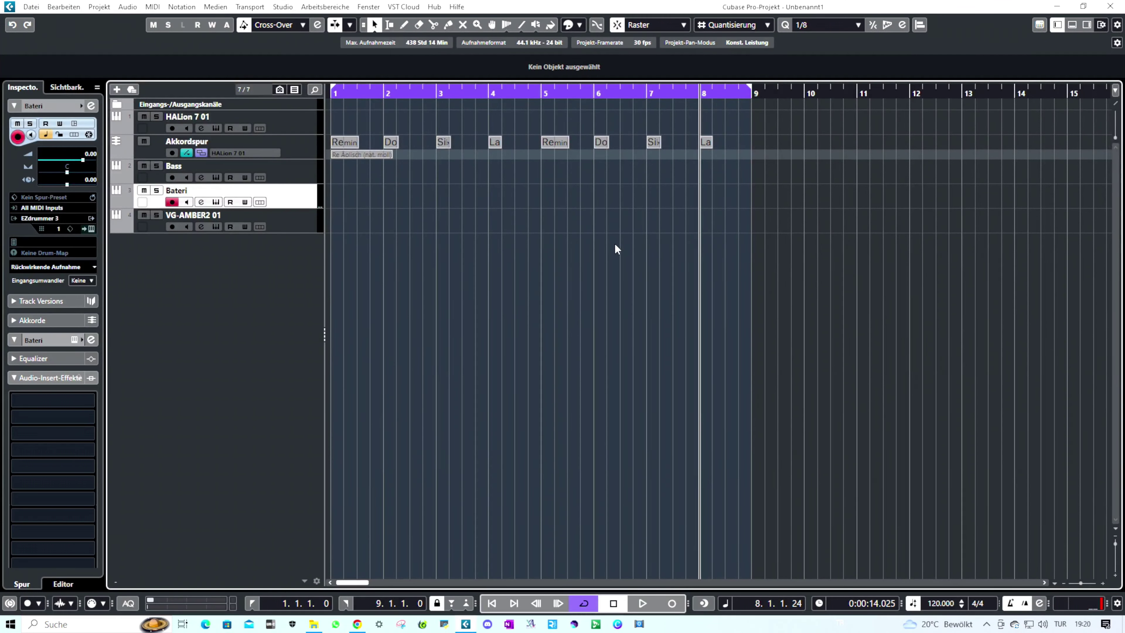
{"action": "left_click", "coordinate": [491, 603]}
{"action": "left_click", "coordinate": [643, 604]}
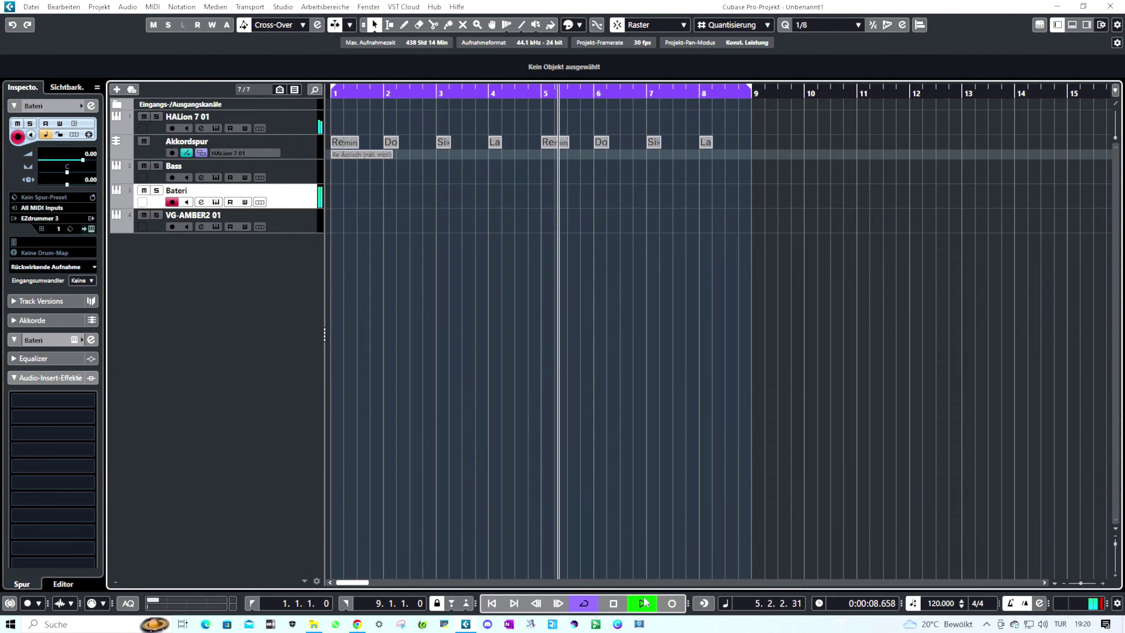
{"action": "left_click", "coordinate": [613, 604]}
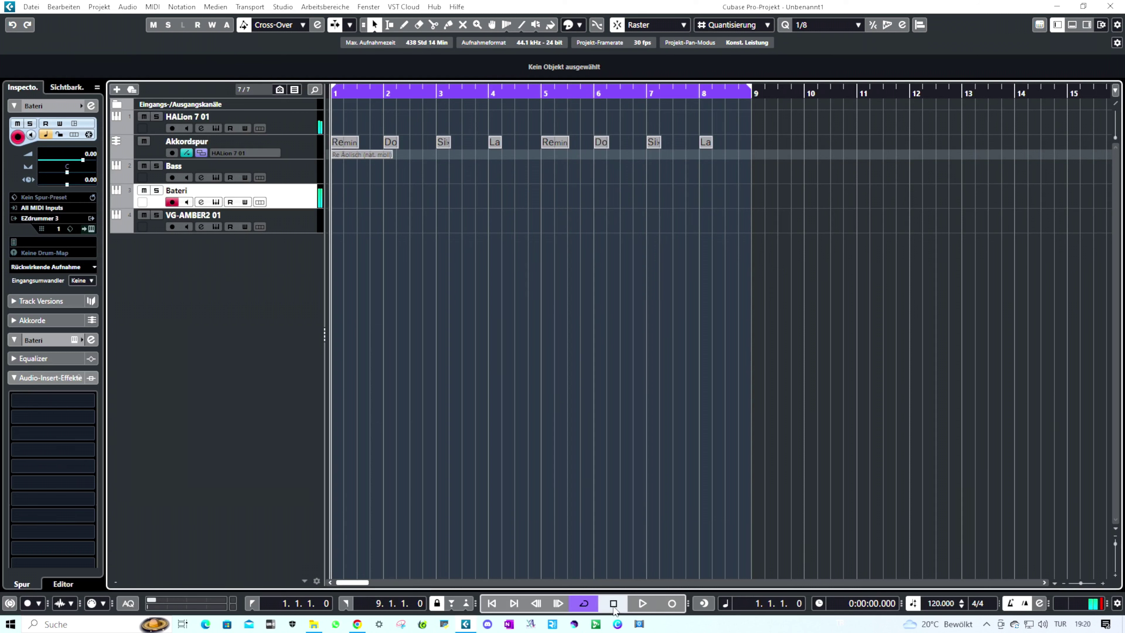
Step: Open the Bass track's EZbass instrument and show its groove browser
{"action": "left_click", "coordinate": [298, 169]}
{"action": "left_click", "coordinate": [219, 177]}
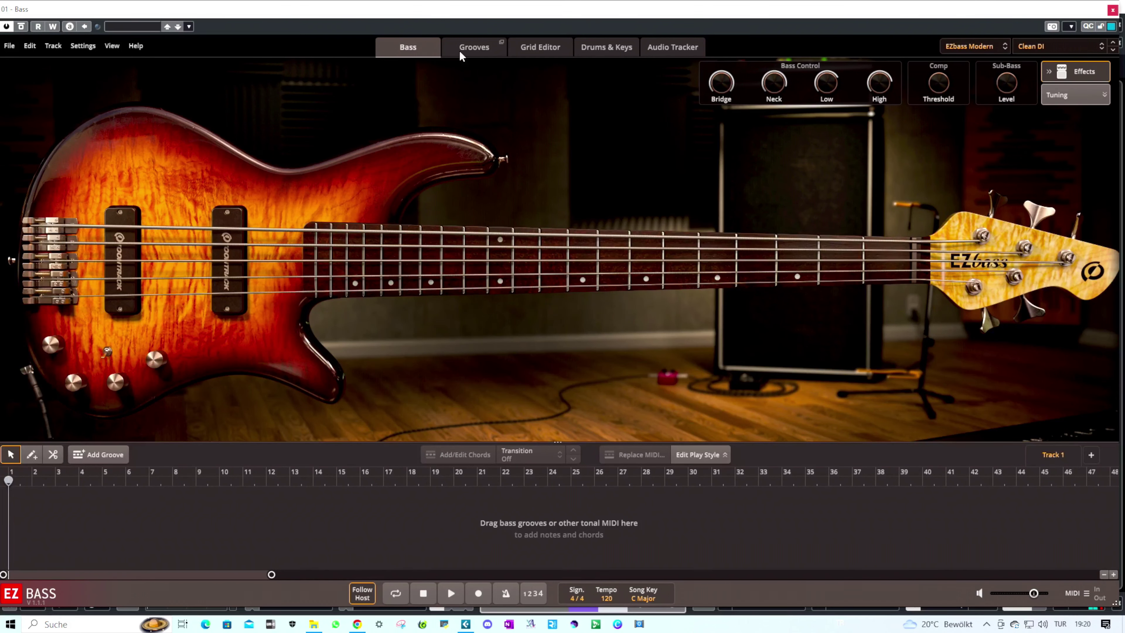
{"action": "left_click", "coordinate": [473, 47]}
Step: Look through EZbass's Grid Editor, Drums & Keys, Audio Tracker and Bass pages and its list of bass sound libraries
{"action": "left_click", "coordinate": [539, 46]}
{"action": "left_click", "coordinate": [606, 47]}
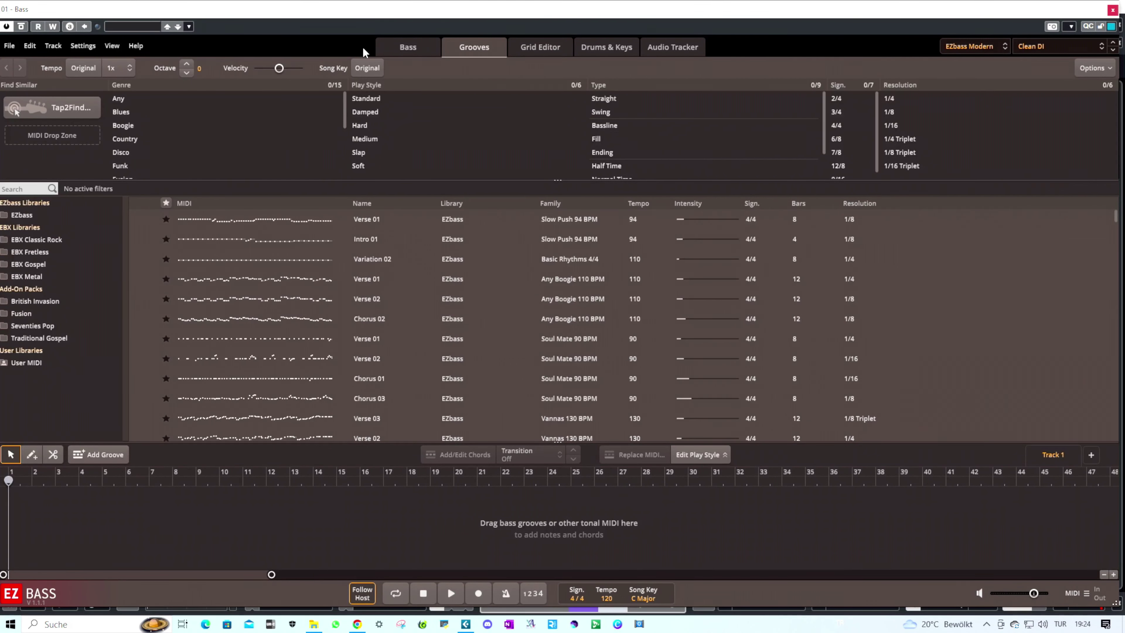
{"action": "left_click", "coordinate": [400, 47]}
{"action": "left_click", "coordinate": [473, 45]}
{"action": "left_click", "coordinate": [532, 44]}
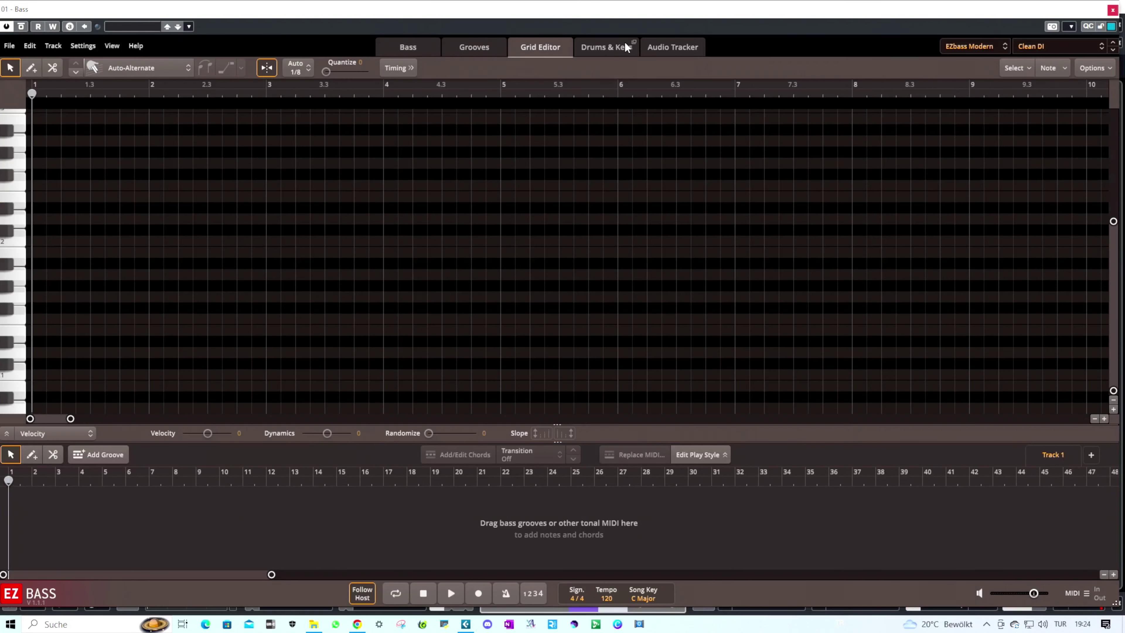
{"action": "left_click", "coordinate": [625, 43]}
{"action": "left_click", "coordinate": [530, 47]}
{"action": "left_click", "coordinate": [486, 47]}
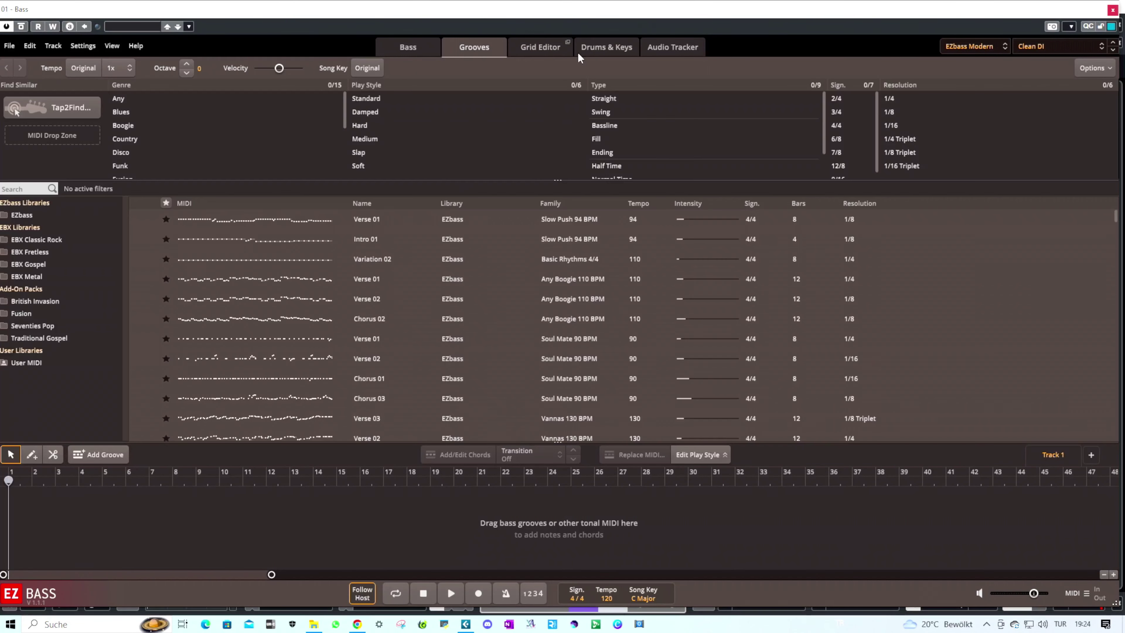
{"action": "left_click", "coordinate": [676, 44]}
{"action": "left_click", "coordinate": [525, 46]}
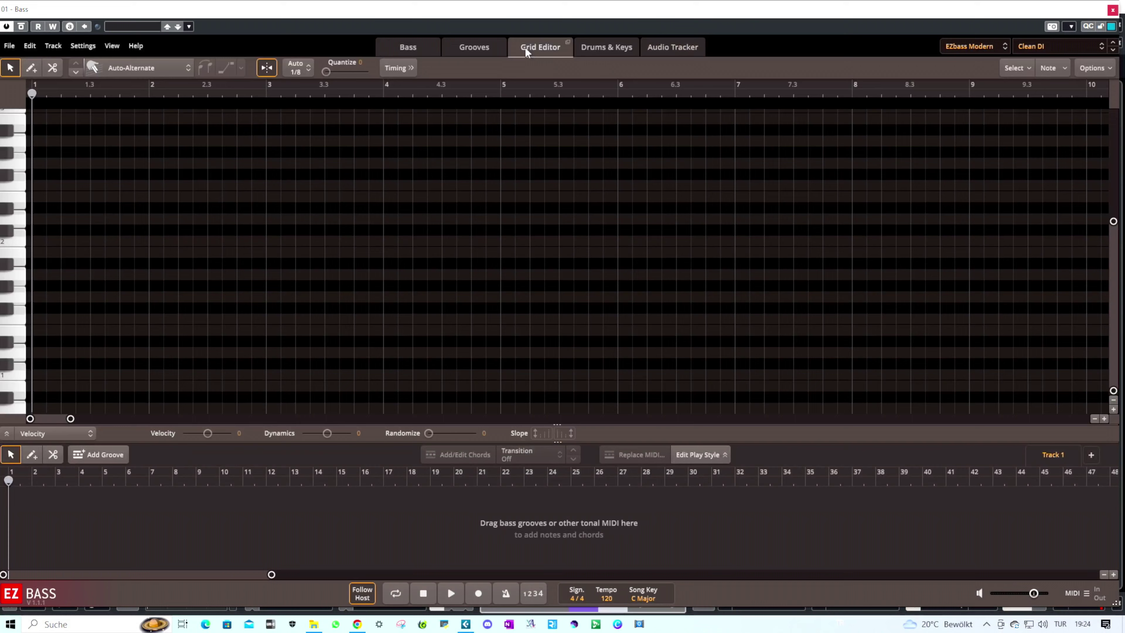
{"action": "left_click", "coordinate": [460, 48]}
{"action": "left_click", "coordinate": [968, 45]}
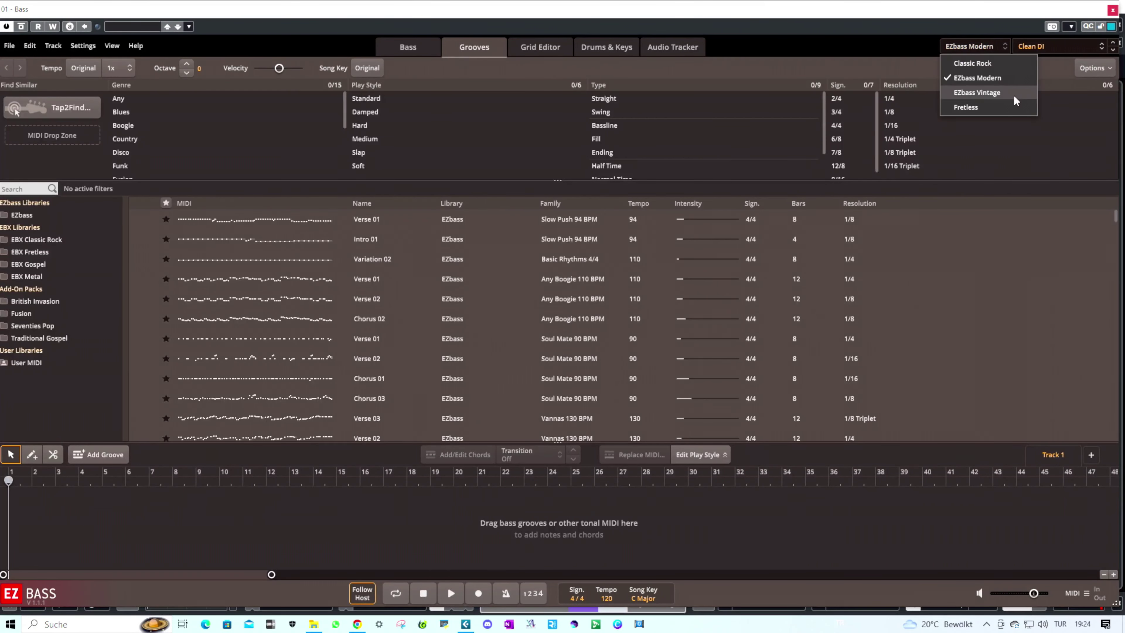
{"action": "left_click", "coordinate": [716, 2]}
{"action": "left_click", "coordinate": [414, 45]}
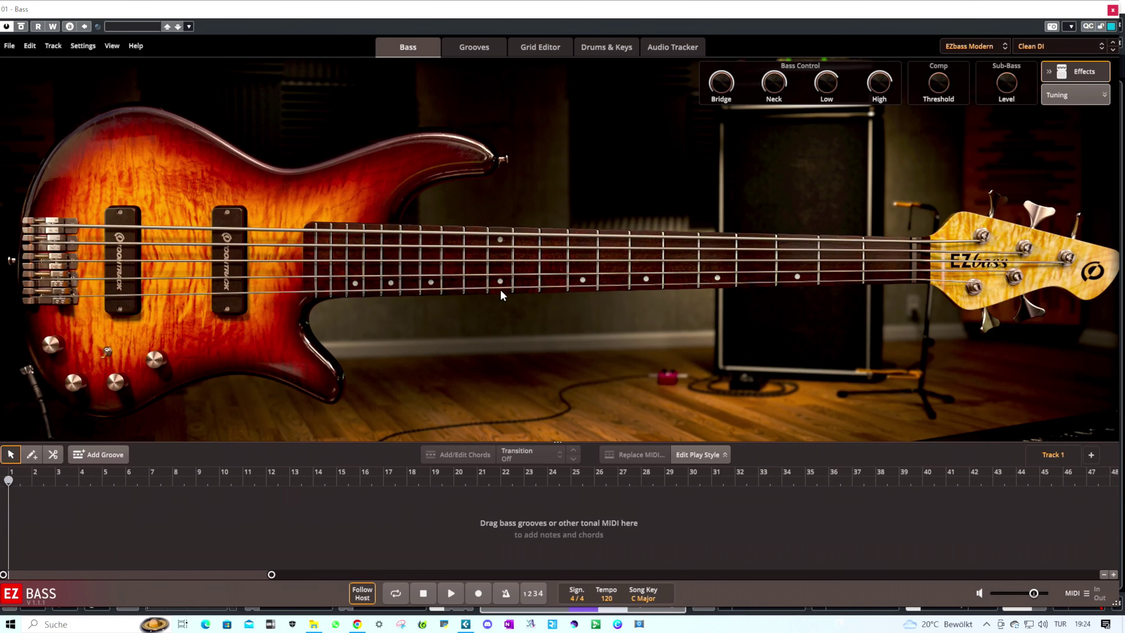
Step: Filter the bass grooves for Slap, audition Verse 03 from '80s Lesson 116 BPM and place it at bar 1
{"action": "left_click", "coordinate": [459, 49]}
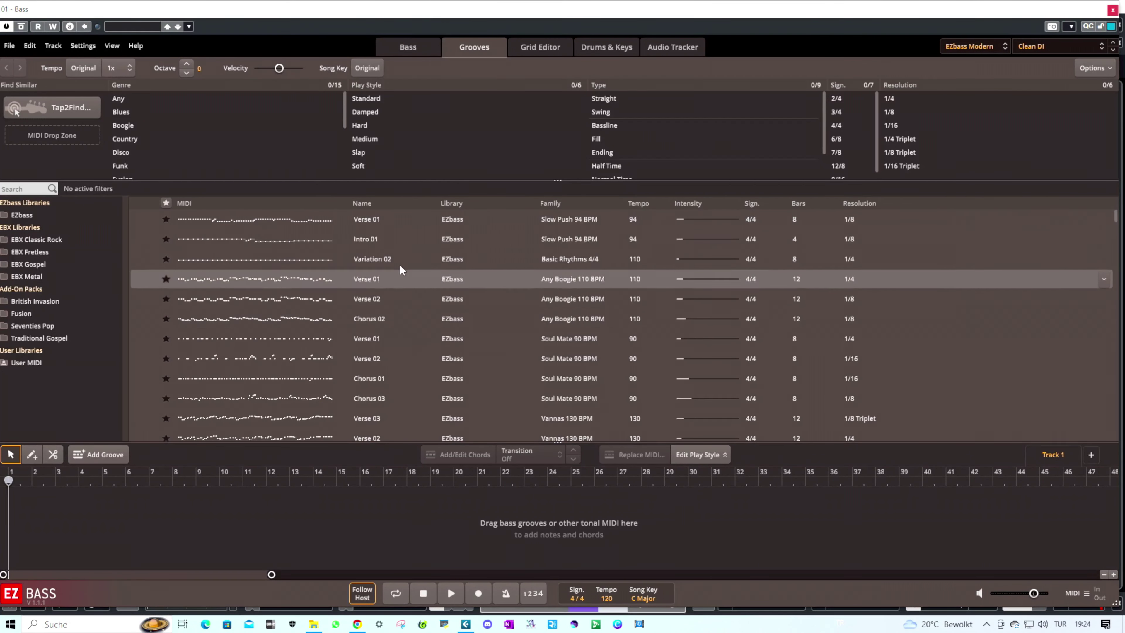
{"action": "left_click", "coordinate": [356, 152]}
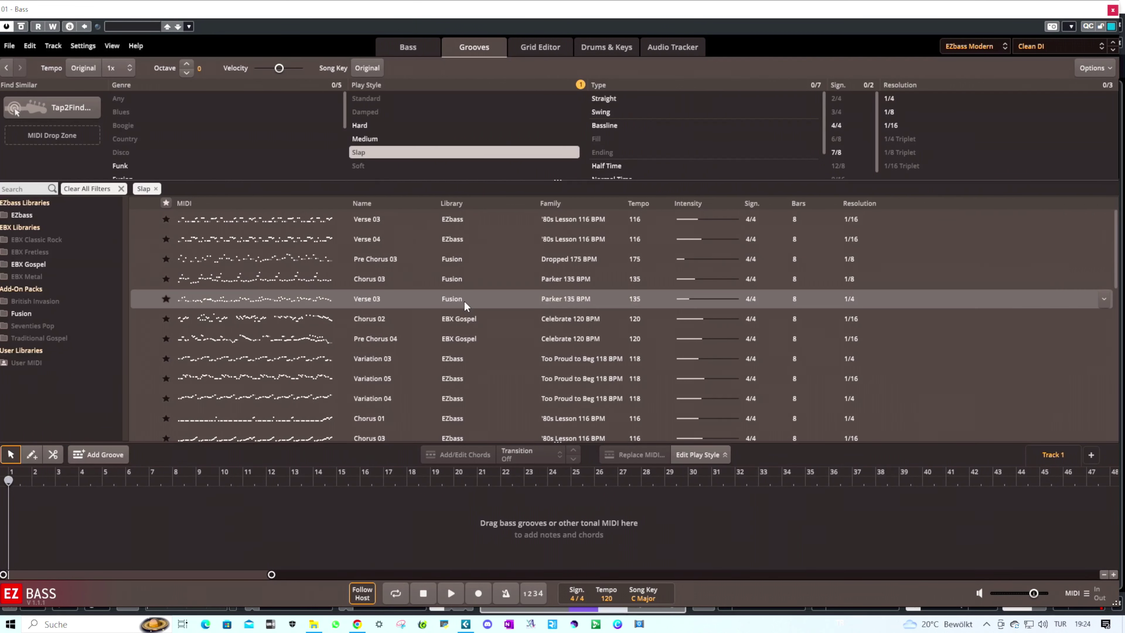
{"action": "left_click", "coordinate": [141, 219]}
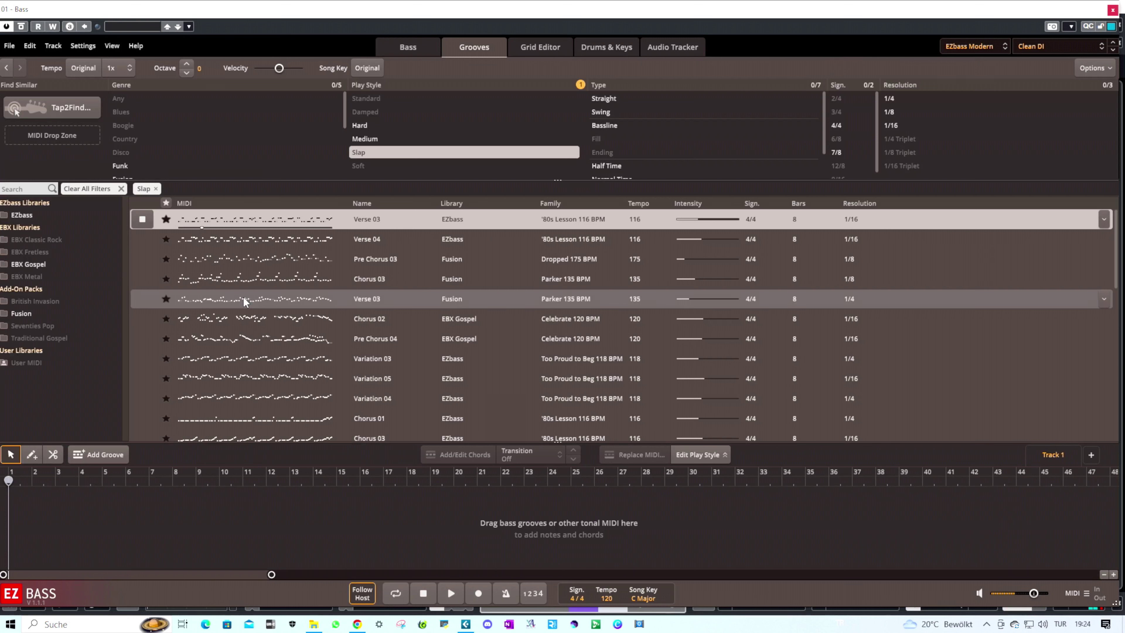
{"action": "left_click", "coordinate": [142, 218]}
{"action": "left_click_drag", "start_coordinate": [250, 227], "coordinate": [4, 534]}
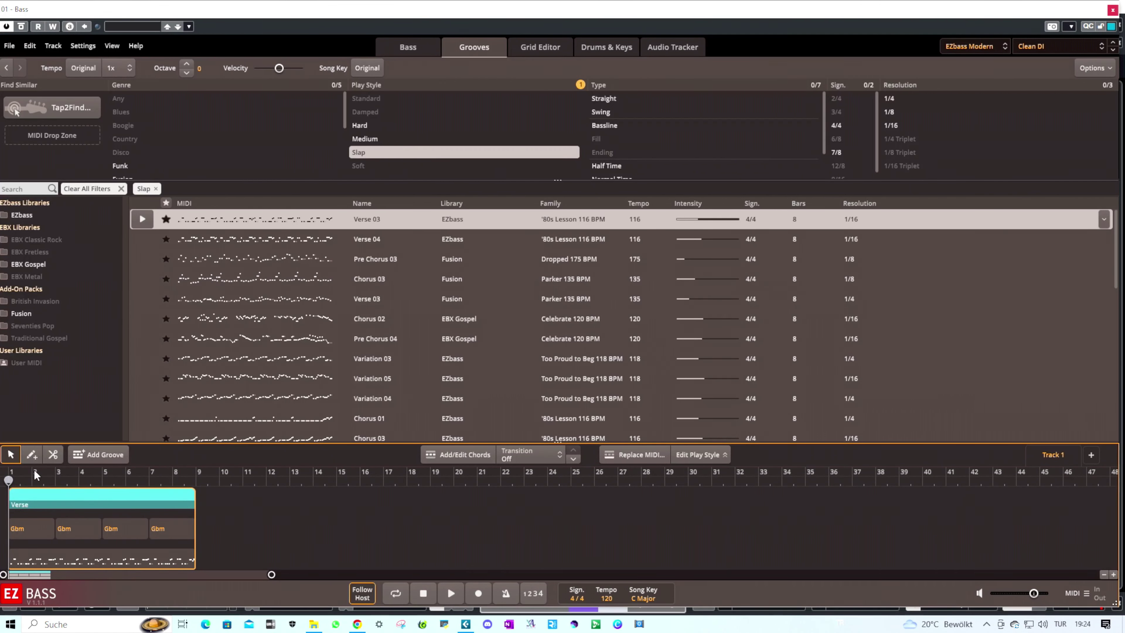
Step: Split the Verse block's four two-bar Gbm chords into eight one-bar chords
{"action": "left_click", "coordinate": [32, 456]}
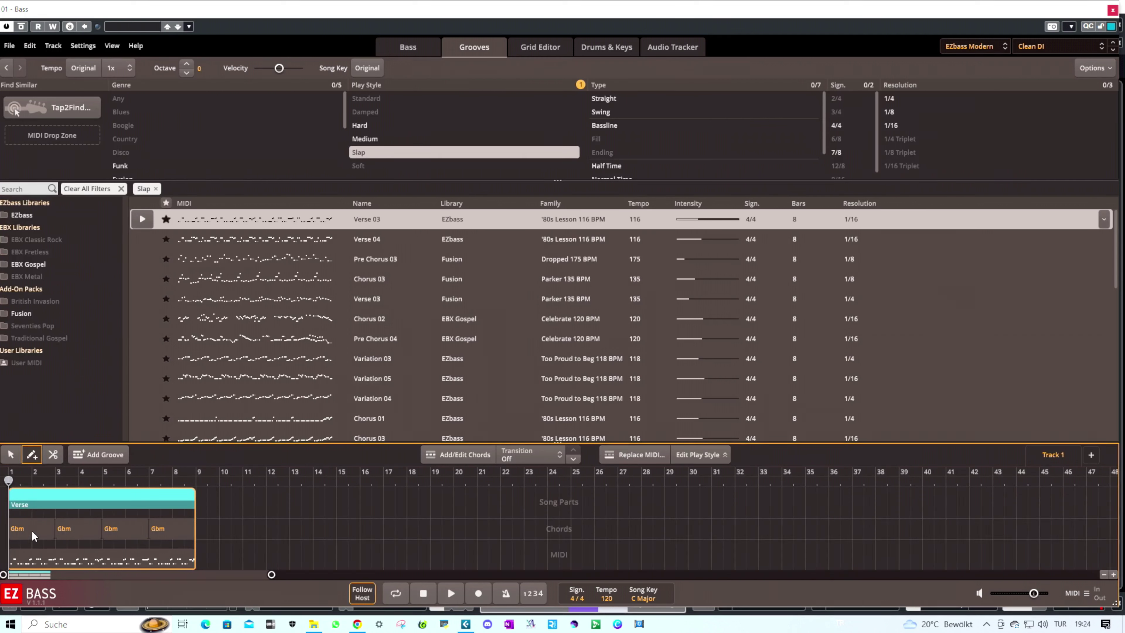
{"action": "left_click", "coordinate": [53, 459]}
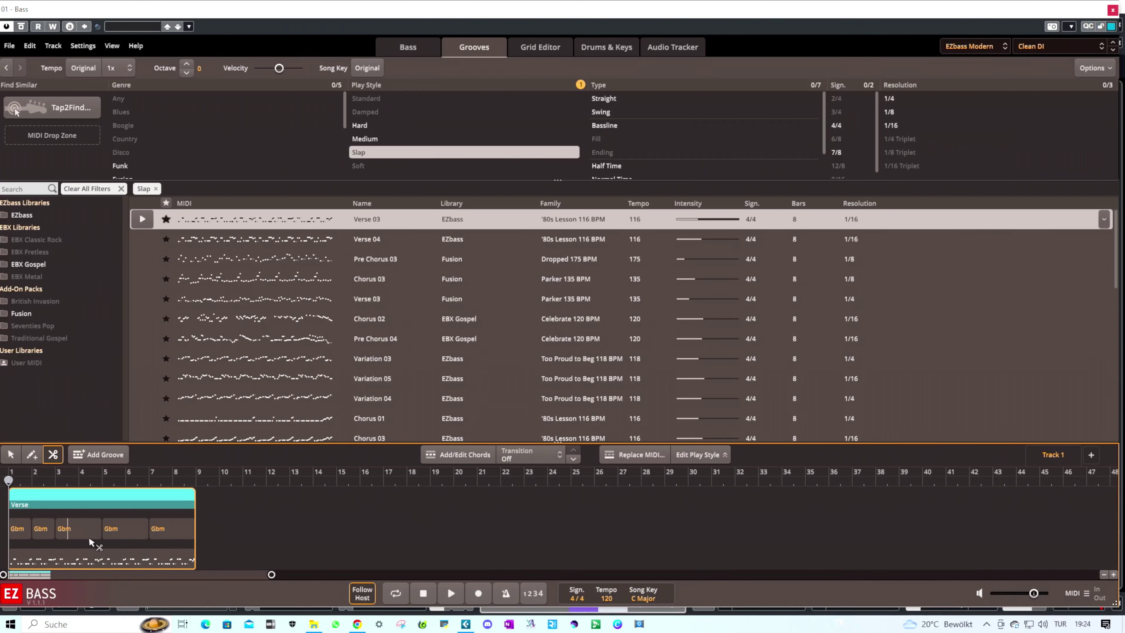
{"action": "left_click", "coordinate": [124, 535]}
{"action": "left_click", "coordinate": [11, 456]}
Step: Set the first bar's chord to Dm to match the start of Cubase's chord track
{"action": "double_click", "coordinate": [20, 530]}
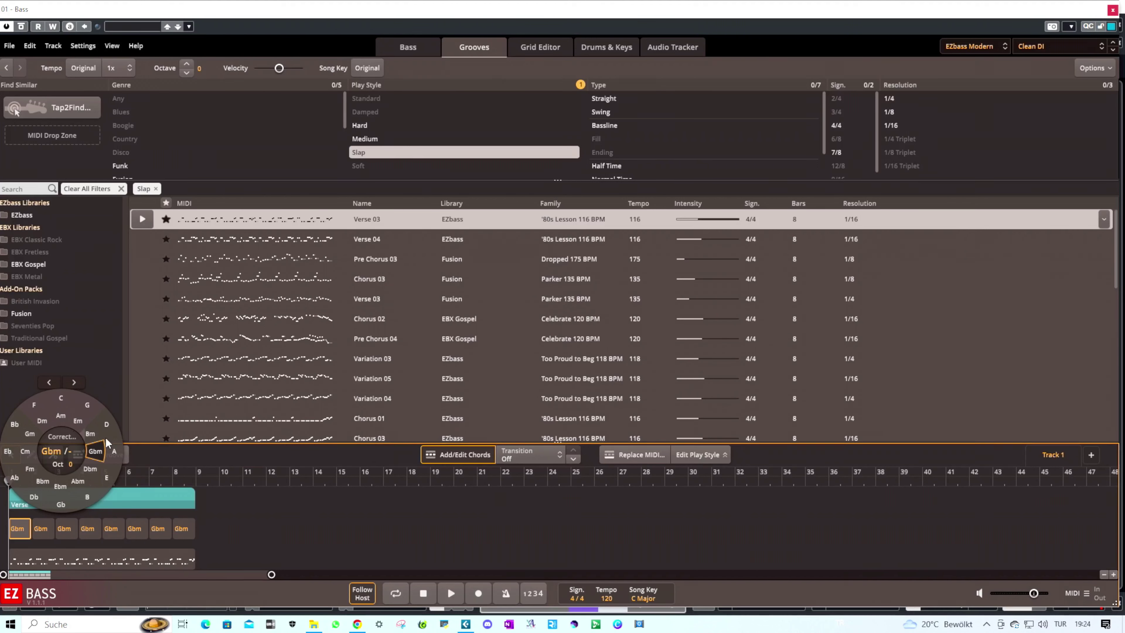
{"action": "left_click", "coordinate": [107, 425]}
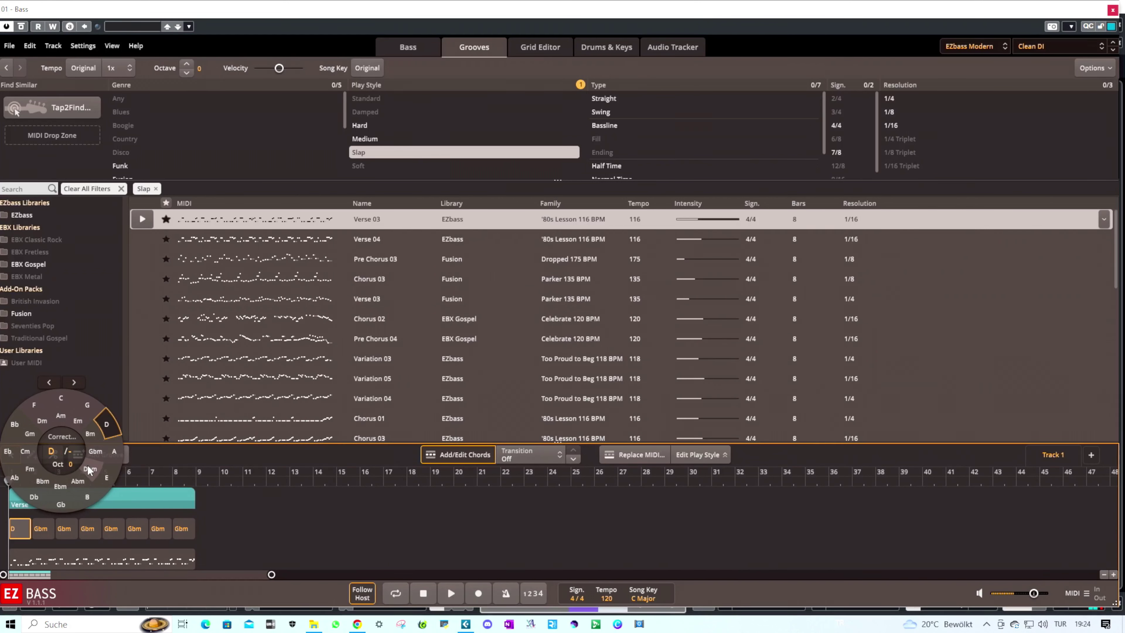
{"action": "mouse_move", "coordinate": [613, 12]}
{"action": "left_mouse_down"}
{"action": "mouse_move", "coordinate": [615, 363]}
{"action": "mouse_move", "coordinate": [605, 351]}
{"action": "mouse_move", "coordinate": [605, 27]}
{"action": "mouse_move", "coordinate": [576, 40]}
{"action": "mouse_move", "coordinate": [611, 26]}
{"action": "left_mouse_up"}
{"action": "left_click", "coordinate": [40, 434]}
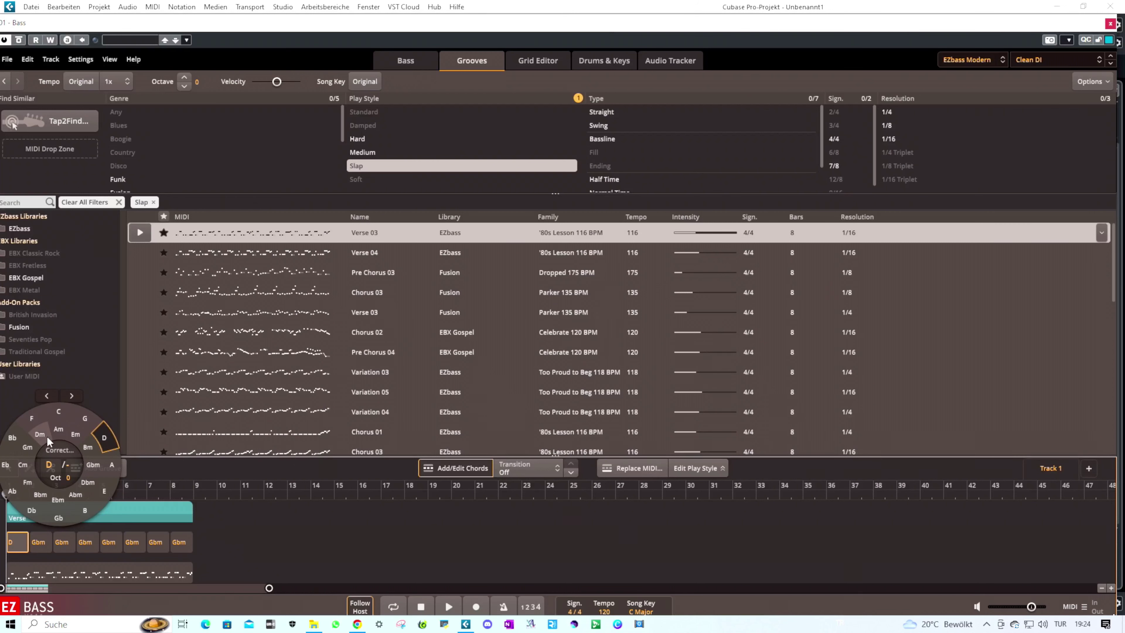
{"action": "double_click", "coordinate": [771, 12]}
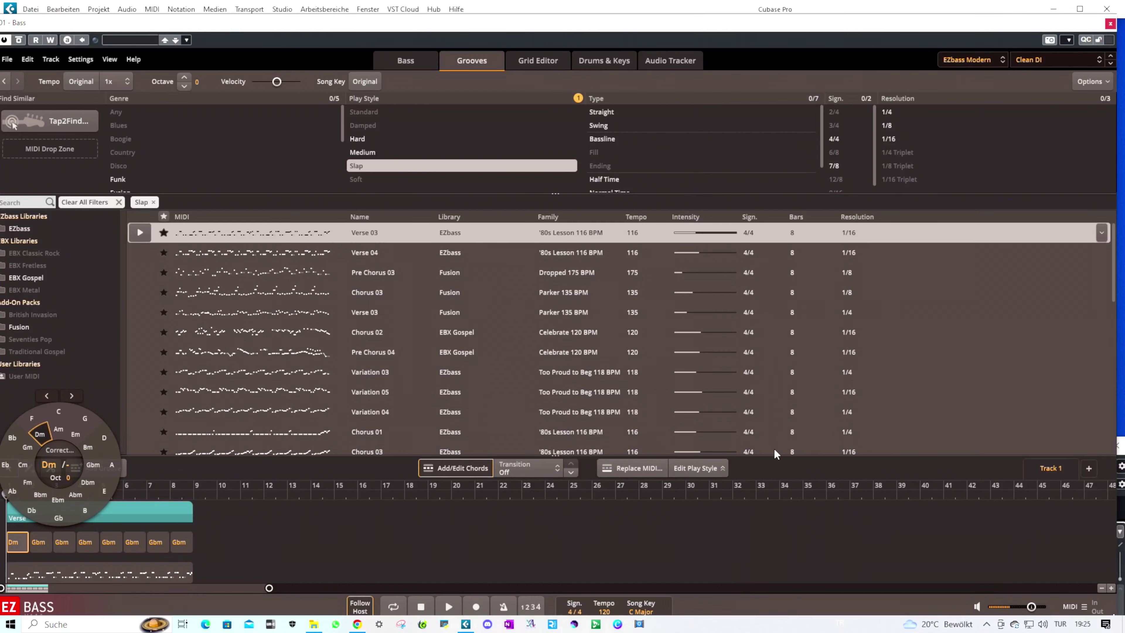
{"action": "left_click_drag", "start_coordinate": [914, 31], "coordinate": [865, 491]}
{"action": "left_click_drag", "start_coordinate": [896, 422], "coordinate": [604, 58]}
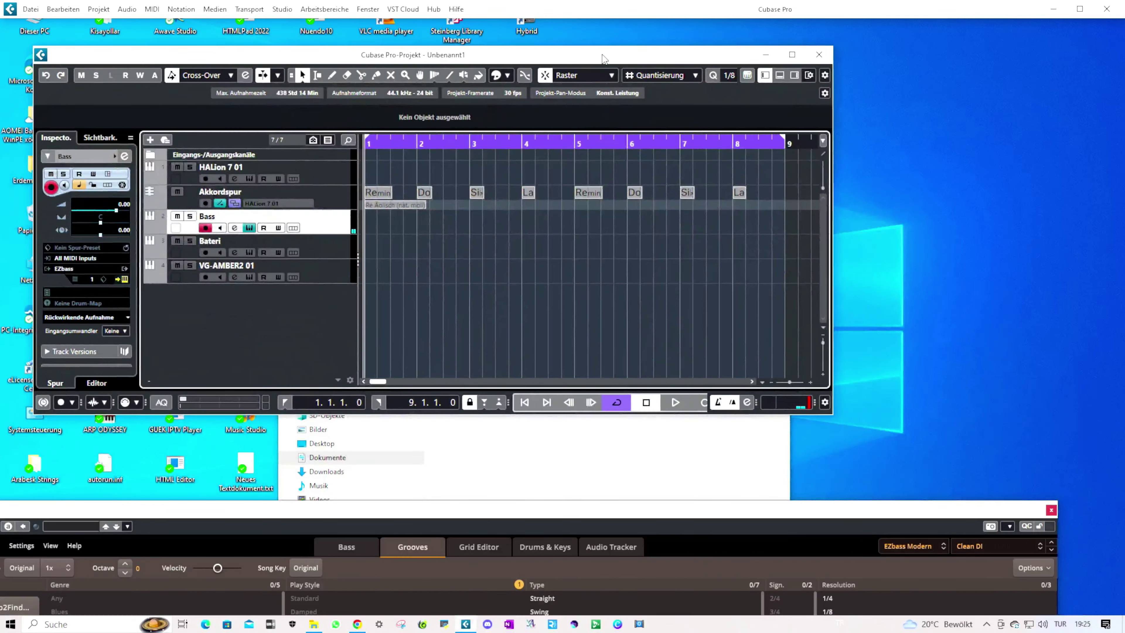
{"action": "left_click", "coordinate": [792, 54]}
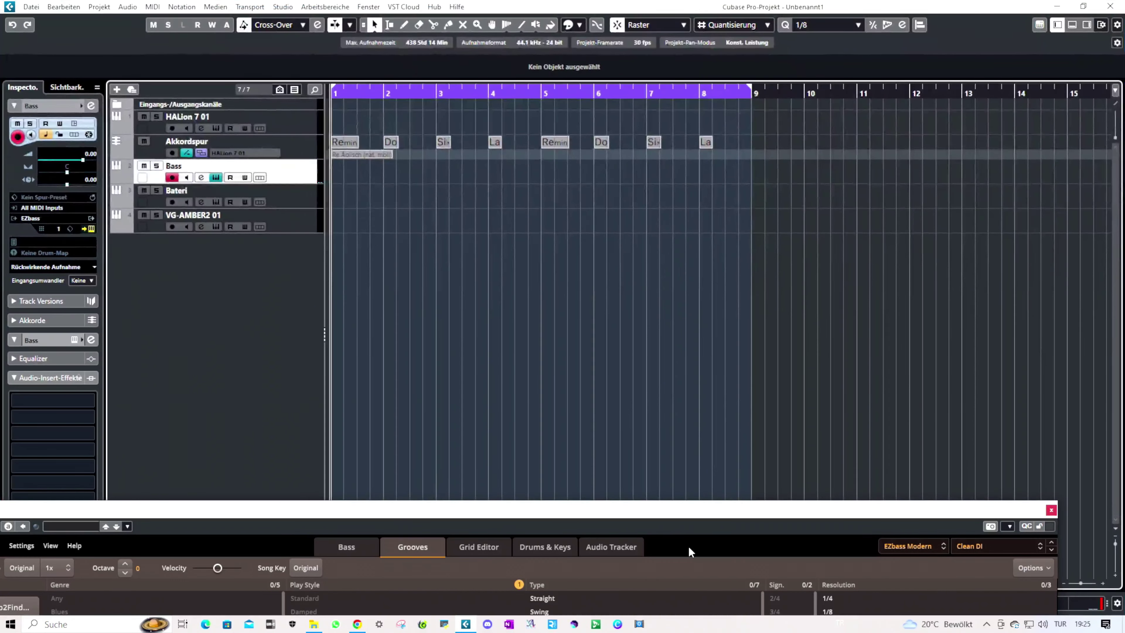
{"action": "left_click_drag", "start_coordinate": [704, 514], "coordinate": [750, 24]}
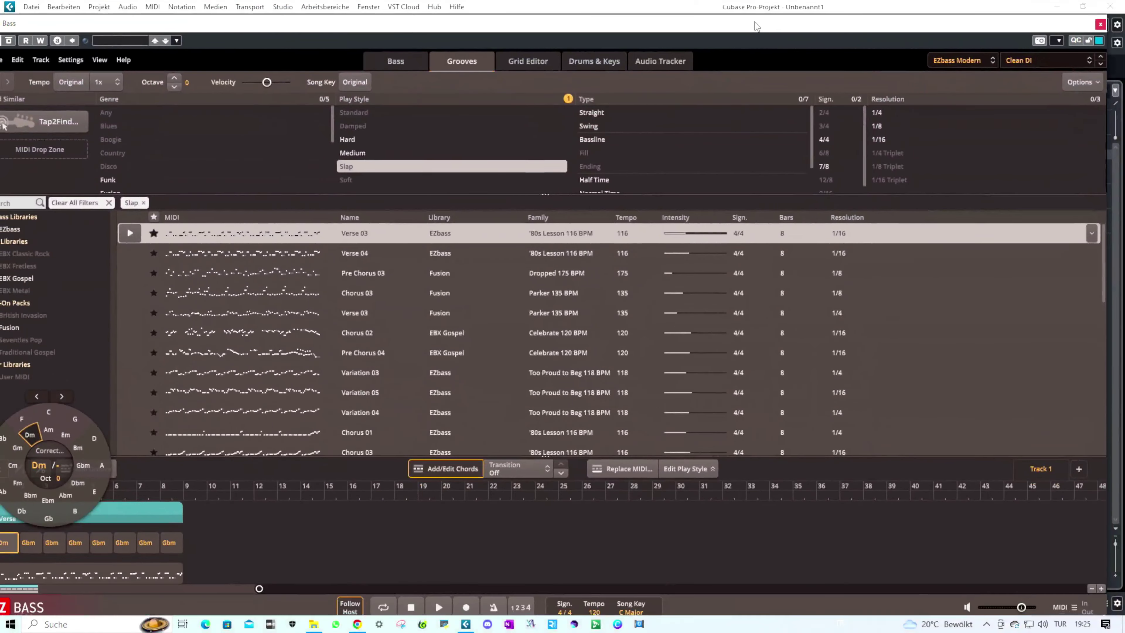
Step: Set the second bar's chord to C and the third bar's chord to Bb, keeping the whole EZbass window in view
{"action": "left_click", "coordinate": [25, 543]}
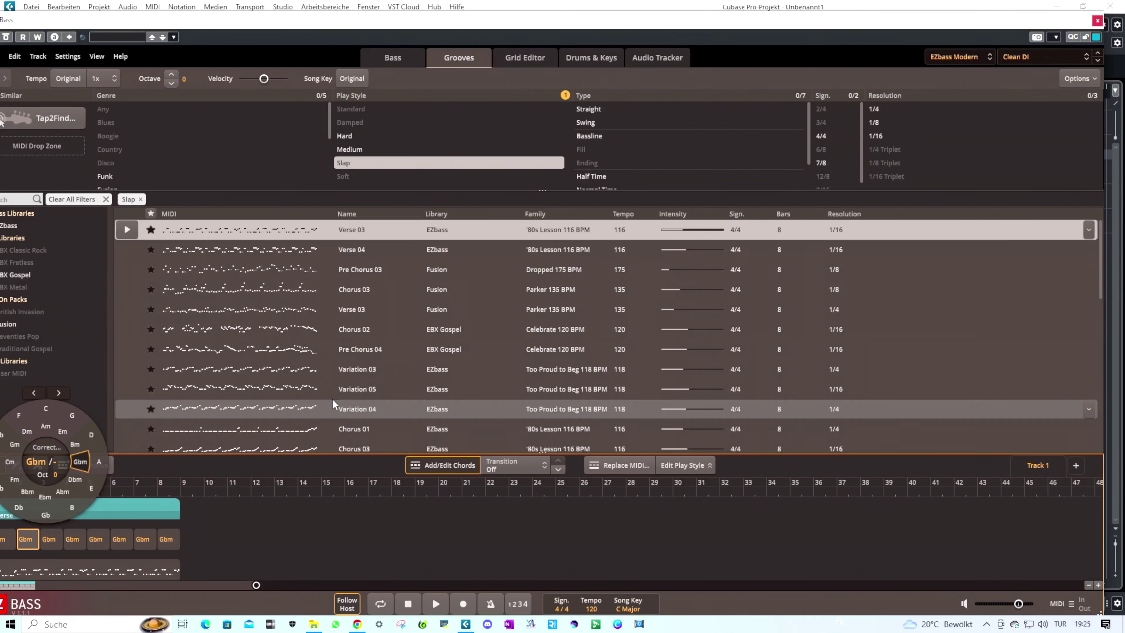
{"action": "left_click_drag", "start_coordinate": [563, 21], "coordinate": [595, 20]}
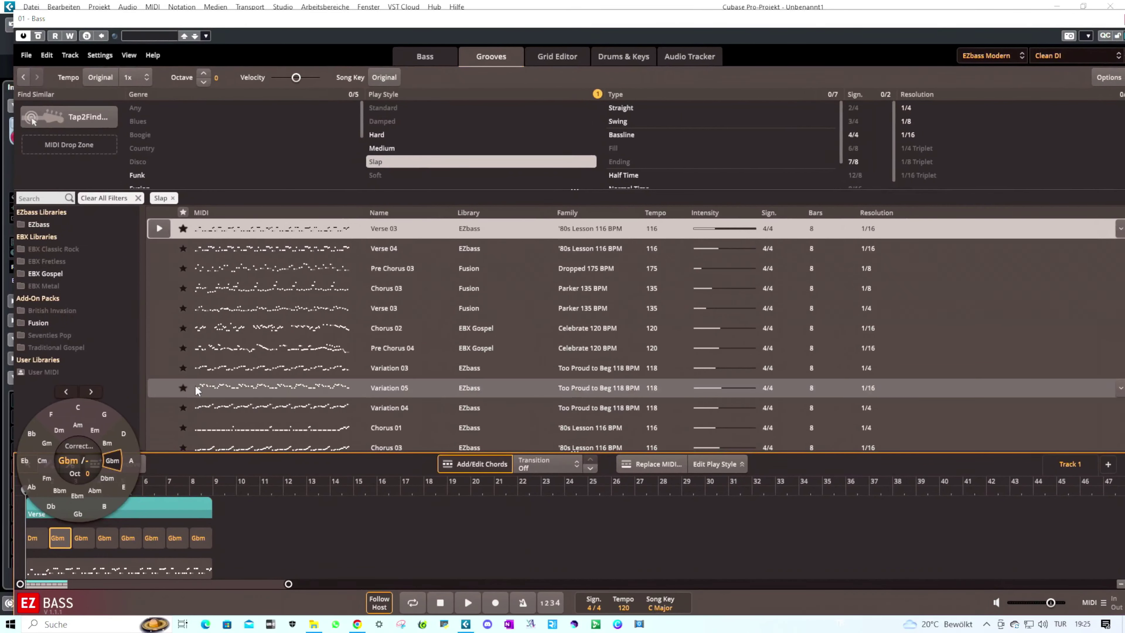
{"action": "left_click", "coordinate": [82, 413]}
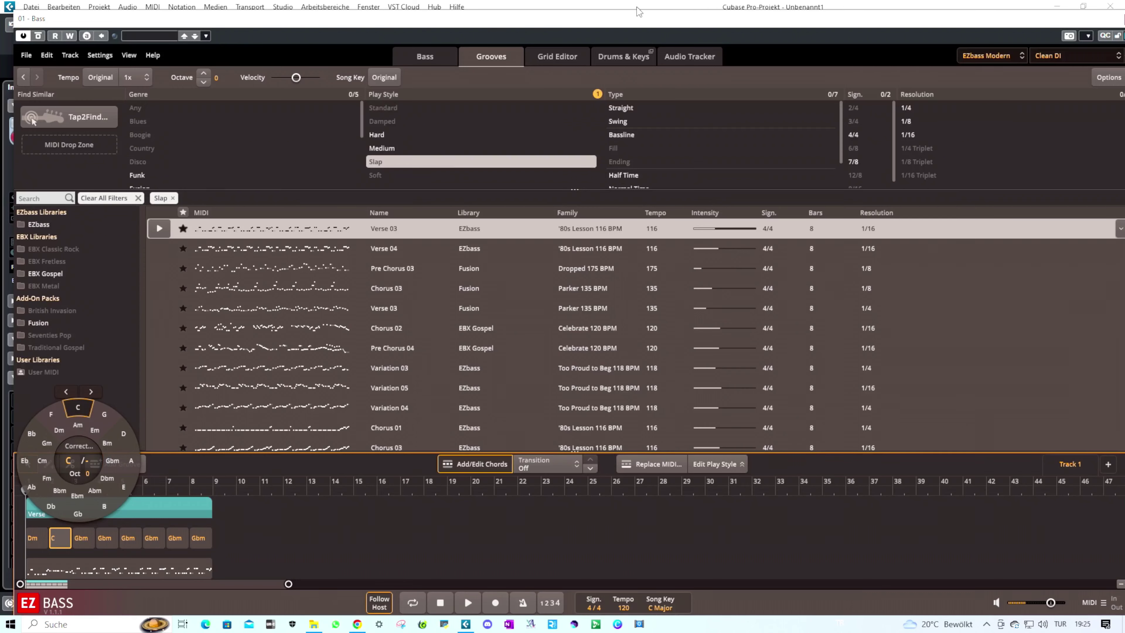
{"action": "mouse_move", "coordinate": [636, 23]}
{"action": "left_mouse_down"}
{"action": "mouse_move", "coordinate": [636, 359]}
{"action": "mouse_move", "coordinate": [635, 45]}
{"action": "mouse_move", "coordinate": [633, 27]}
{"action": "mouse_move", "coordinate": [621, 26]}
{"action": "left_mouse_up"}
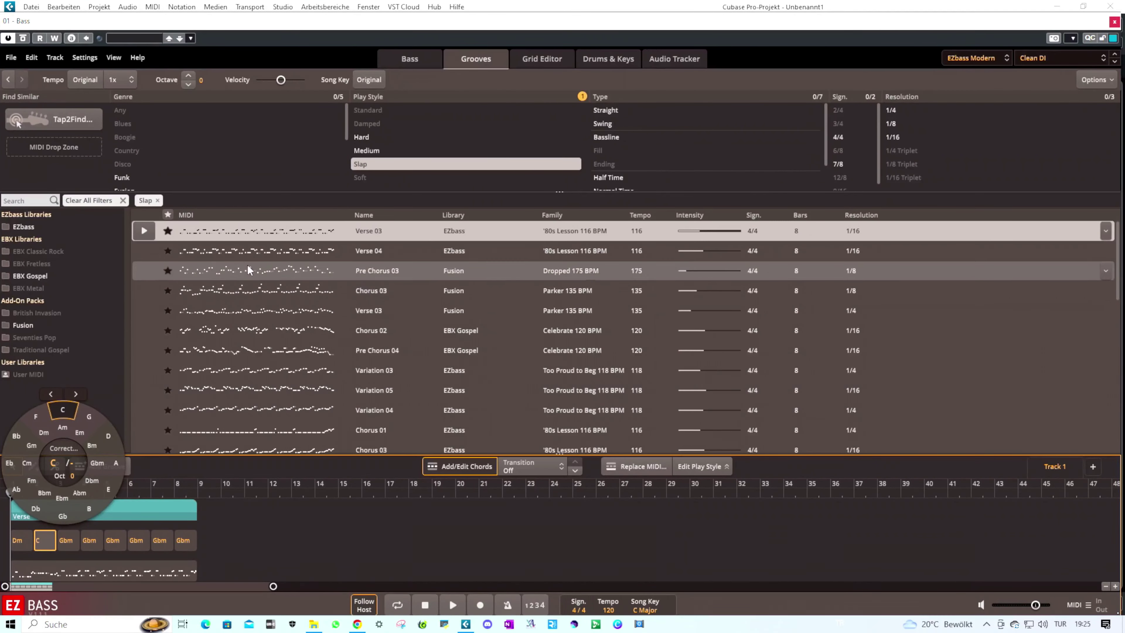
{"action": "left_click", "coordinate": [66, 547]}
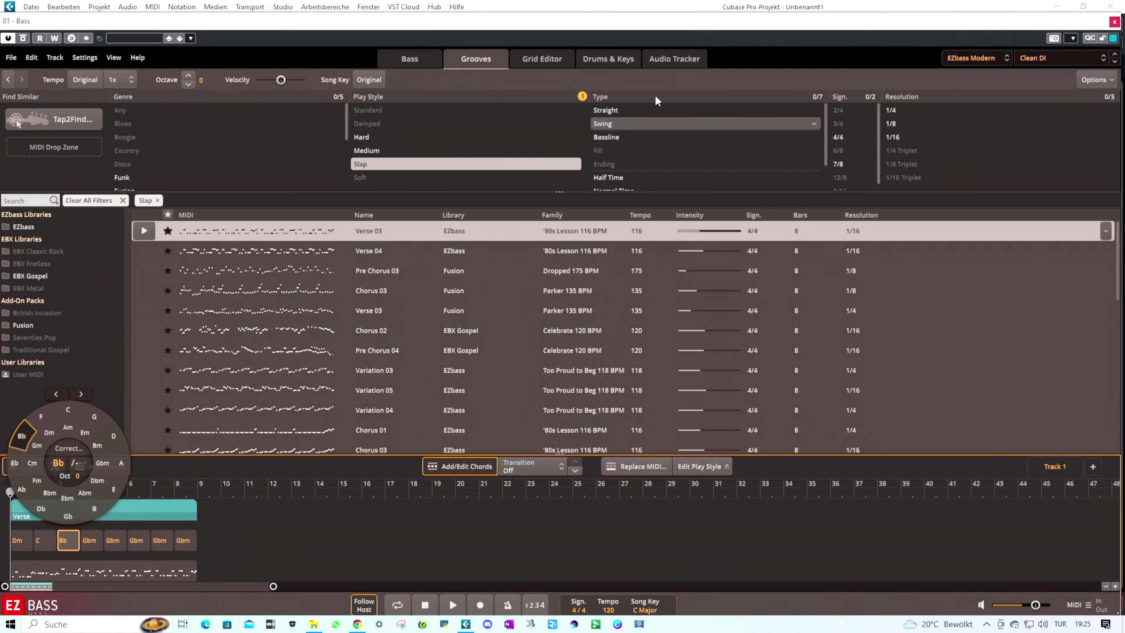
Step: Change the selected third-bar chord to A after uncovering the chord wheel
{"action": "mouse_move", "coordinate": [679, 27]}
{"action": "left_mouse_down"}
{"action": "mouse_move", "coordinate": [679, 344]}
{"action": "mouse_move", "coordinate": [662, 491]}
{"action": "mouse_move", "coordinate": [680, 5]}
{"action": "mouse_move", "coordinate": [681, 15]}
{"action": "left_mouse_up"}
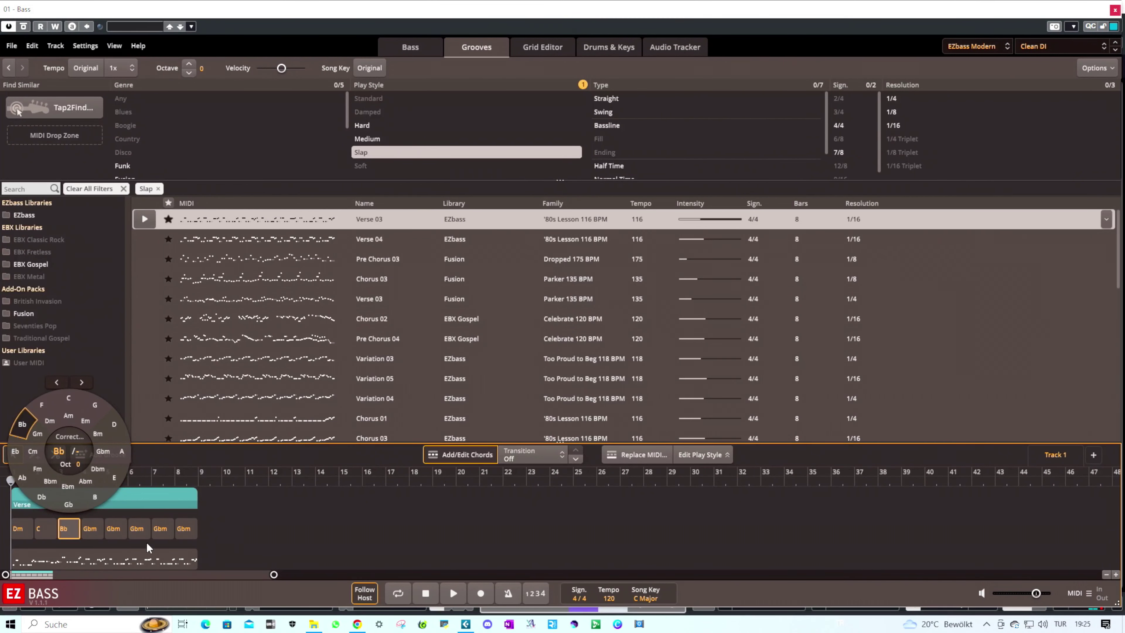
{"action": "left_click_drag", "start_coordinate": [471, 371], "coordinate": [480, 18]}
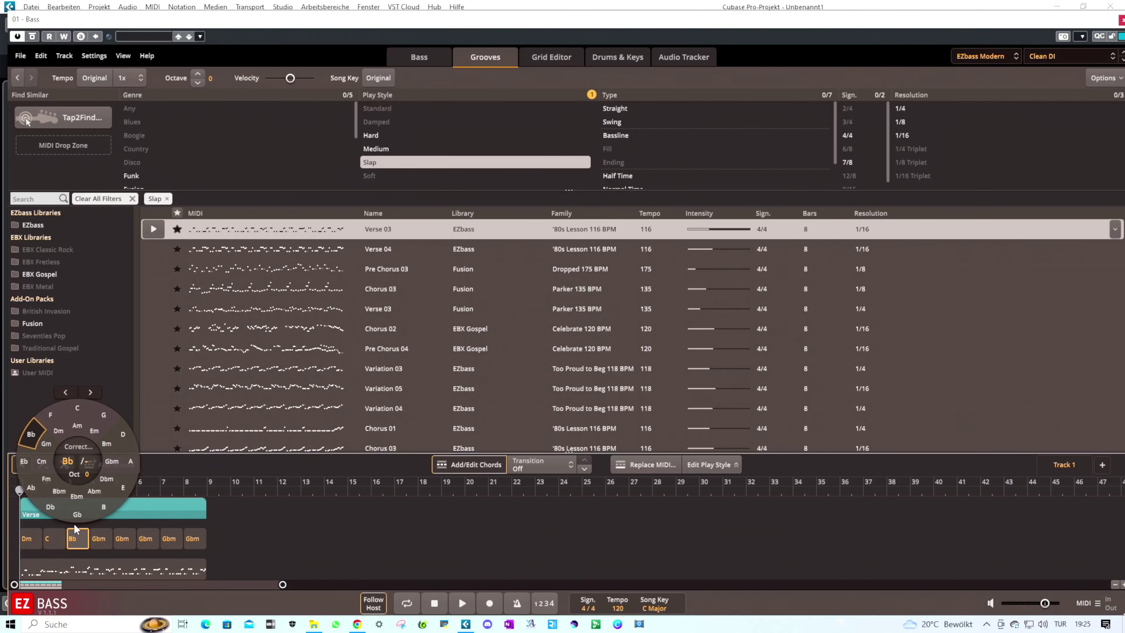
{"action": "left_click", "coordinate": [130, 461]}
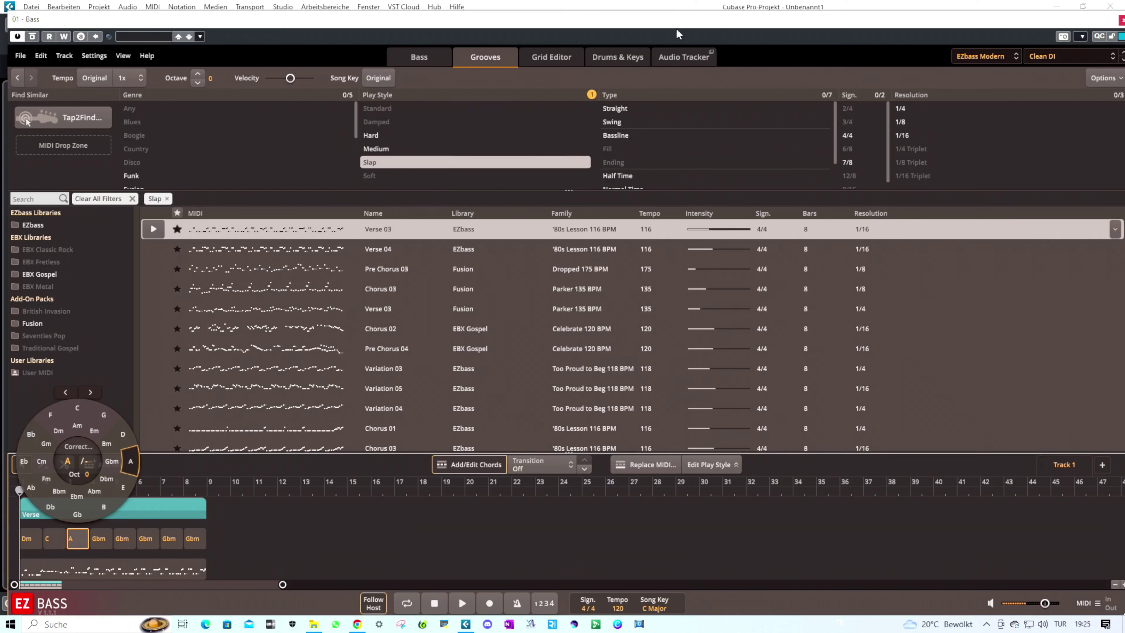
Step: Try Dm as the fourth bar's chord in the Verse block
{"action": "left_click", "coordinate": [102, 544]}
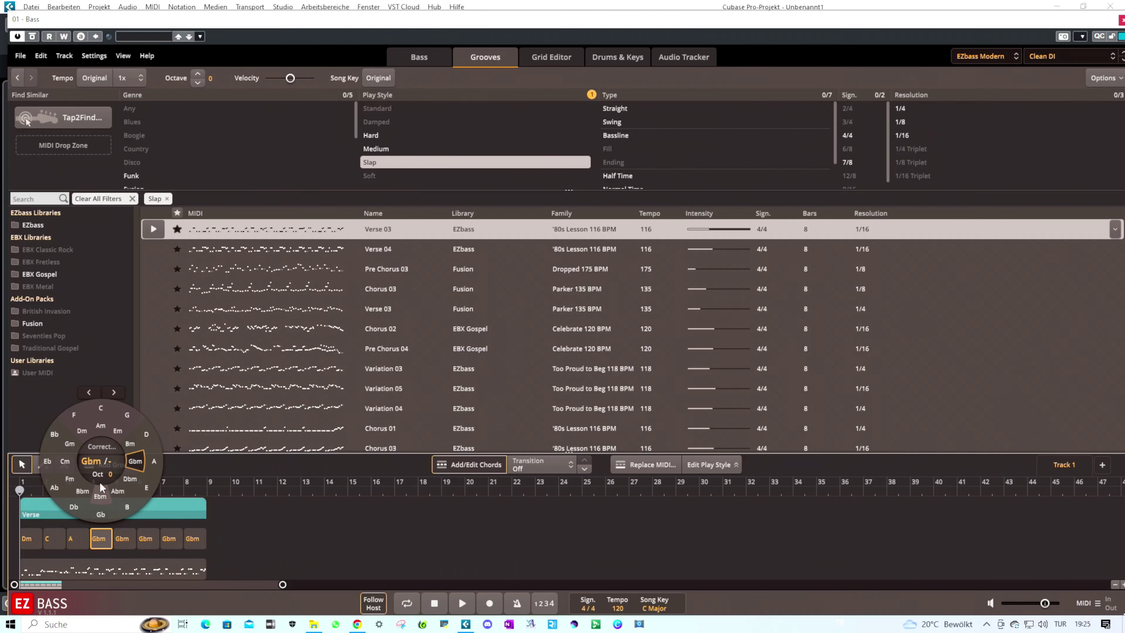
{"action": "left_click", "coordinate": [82, 431]}
{"action": "left_click", "coordinate": [121, 540]}
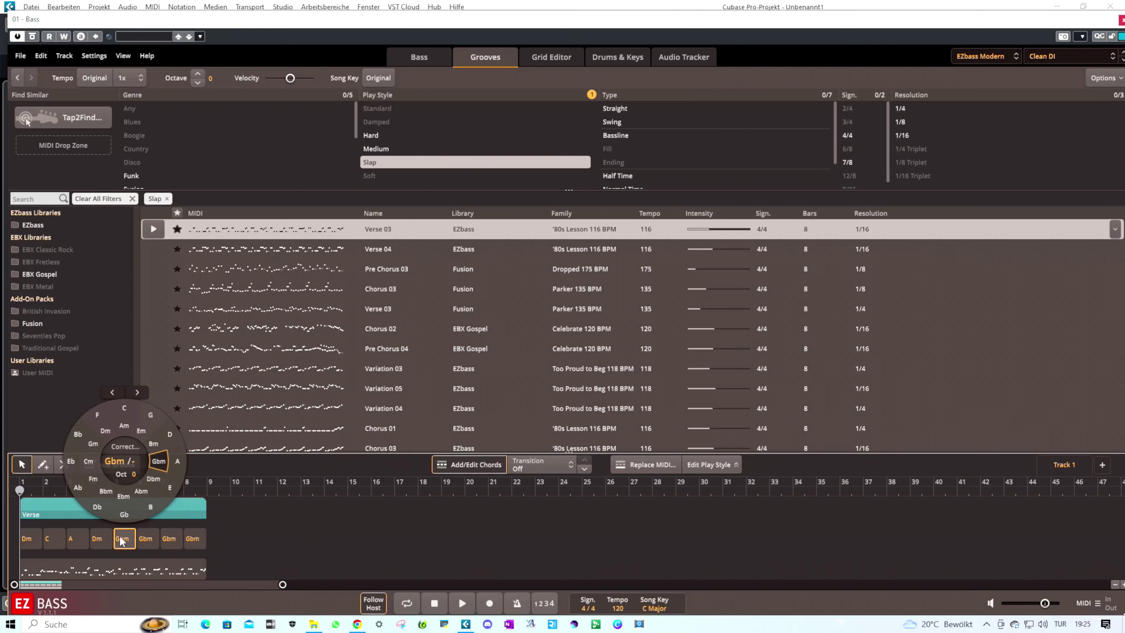
Step: Set the third bar's chord to Bb and the fourth bar's chord to A
{"action": "left_click", "coordinate": [76, 541]}
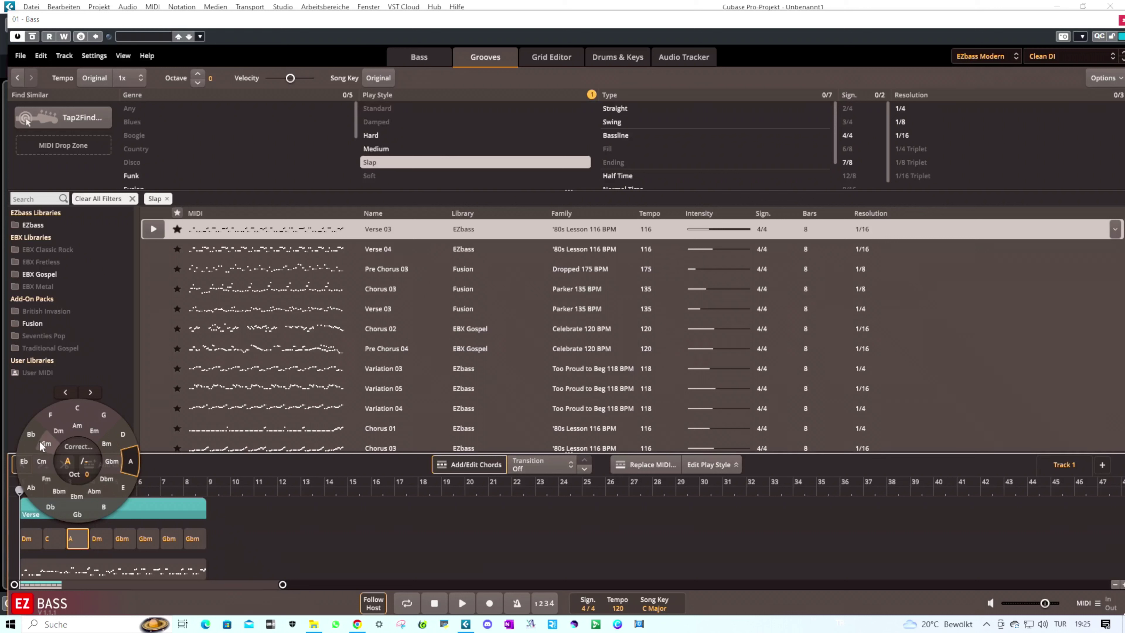
{"action": "left_click", "coordinate": [32, 436]}
{"action": "left_click", "coordinate": [102, 545]}
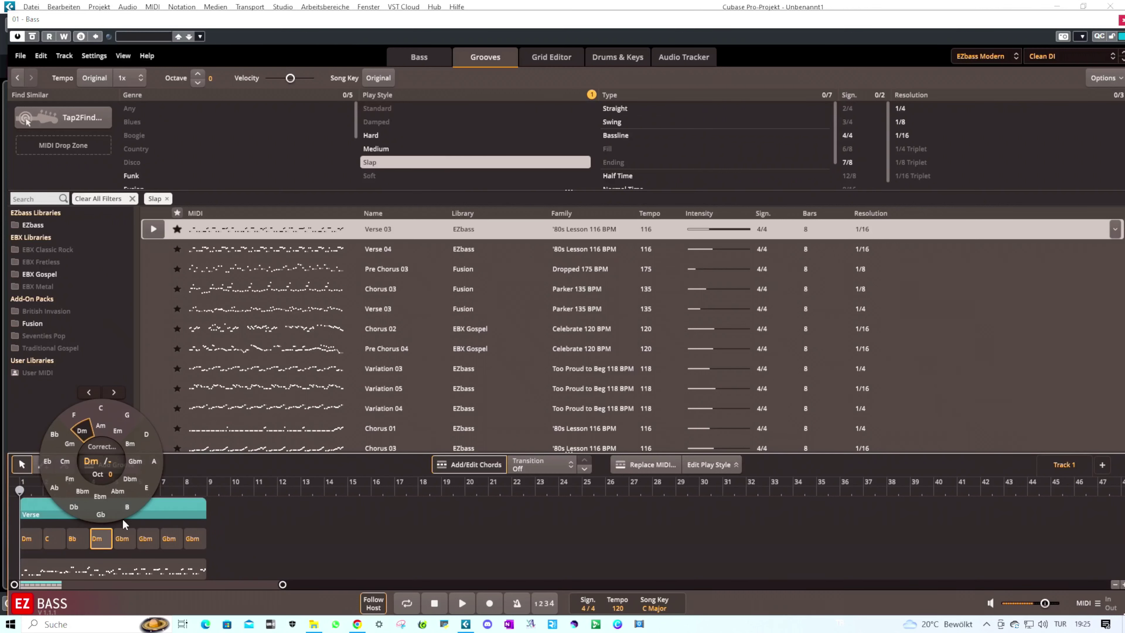
{"action": "left_click", "coordinate": [154, 468]}
Step: Set the fifth bar's chord to Dm and the sixth bar's chord to C
{"action": "left_click", "coordinate": [122, 543]}
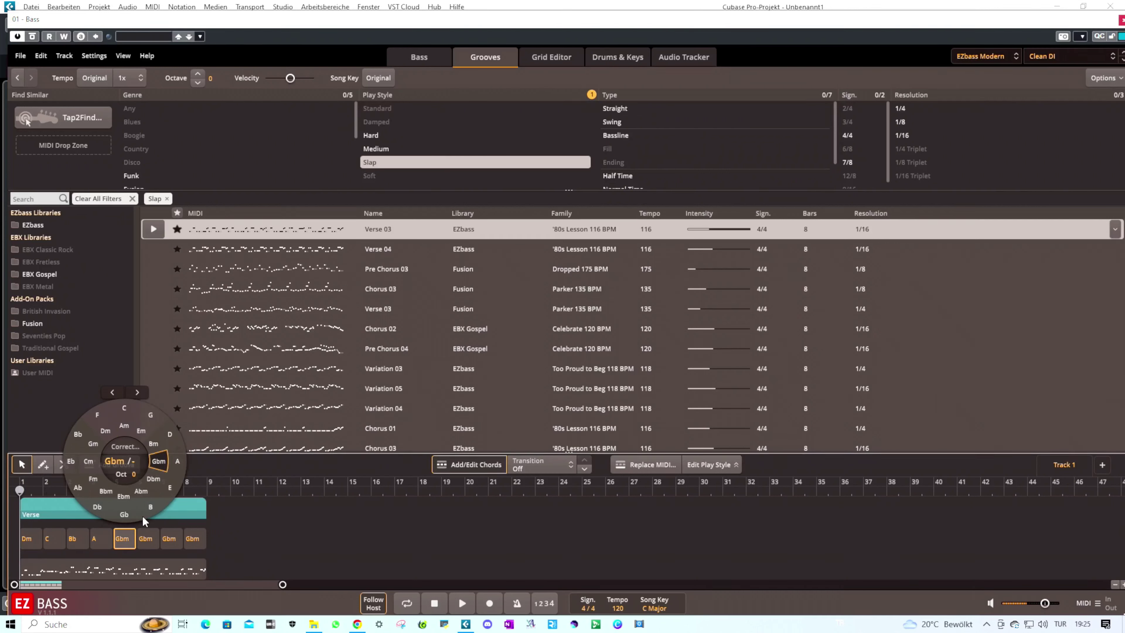
{"action": "left_click", "coordinate": [104, 440]}
{"action": "left_click", "coordinate": [144, 542]}
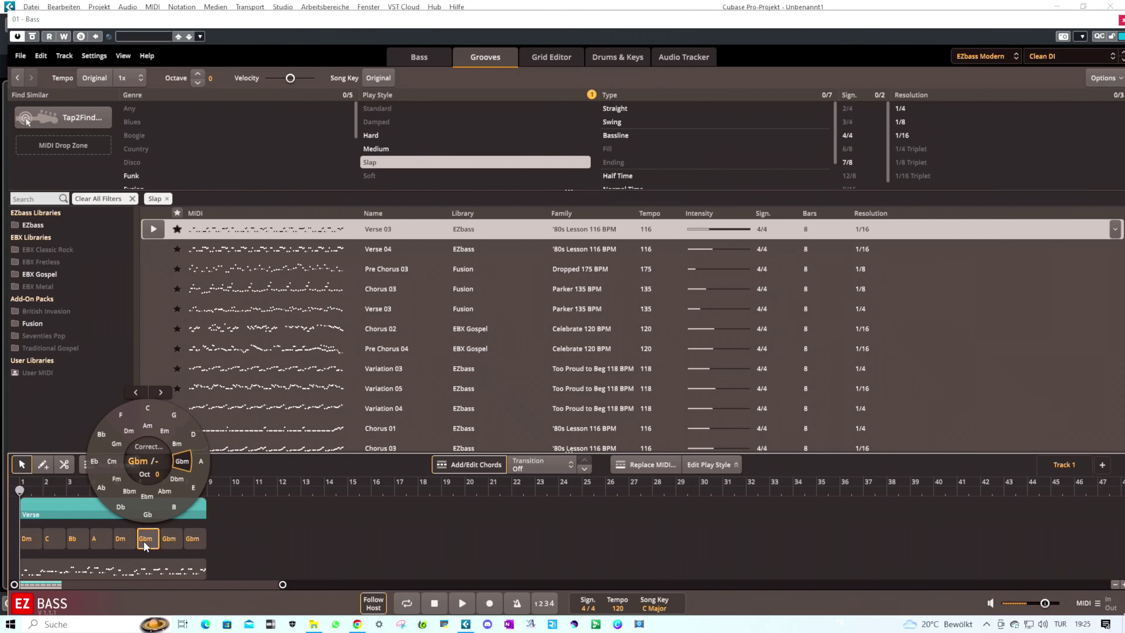
{"action": "left_click", "coordinate": [148, 408]}
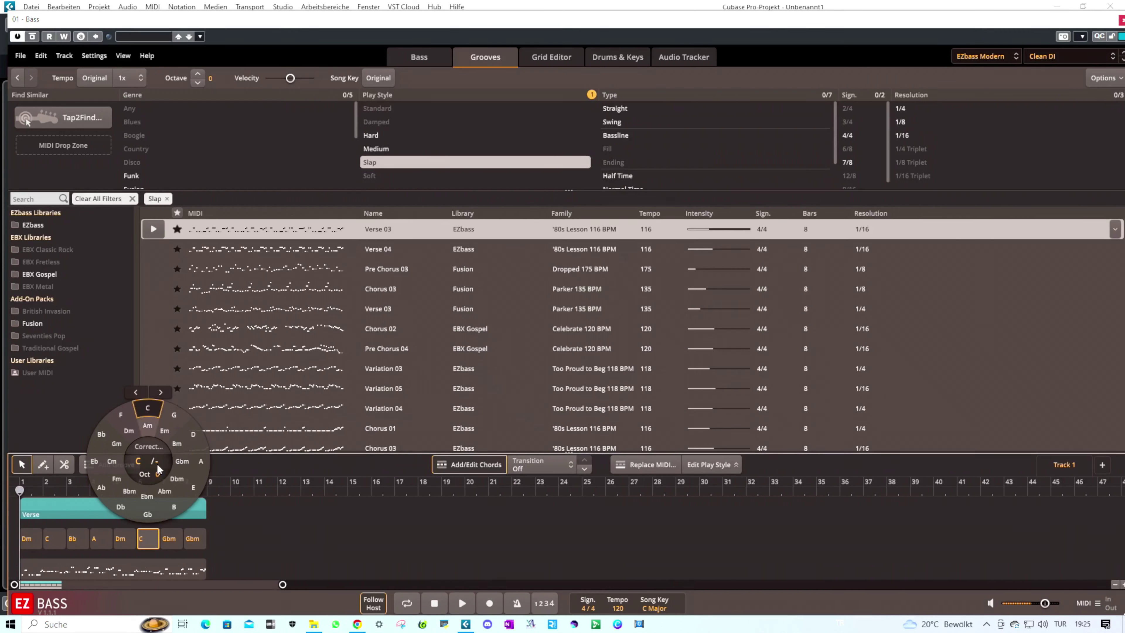
Step: Set the seventh bar's chord to Bb and the eighth bar's chord to A
{"action": "left_click", "coordinate": [169, 542]}
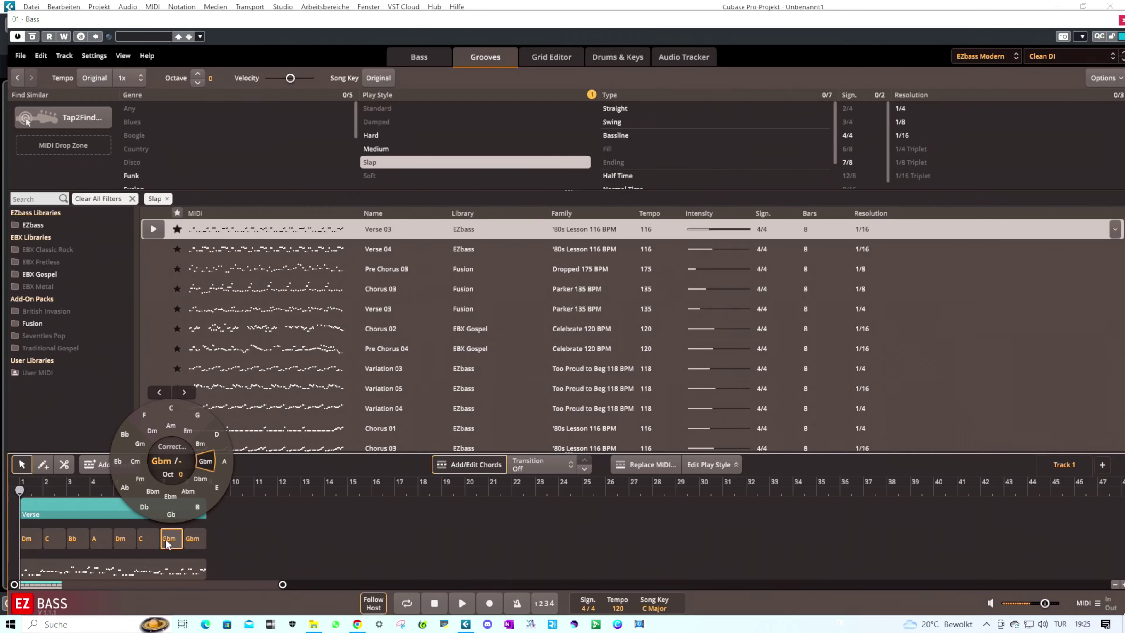
{"action": "left_click", "coordinate": [124, 434]}
{"action": "left_click", "coordinate": [195, 538]}
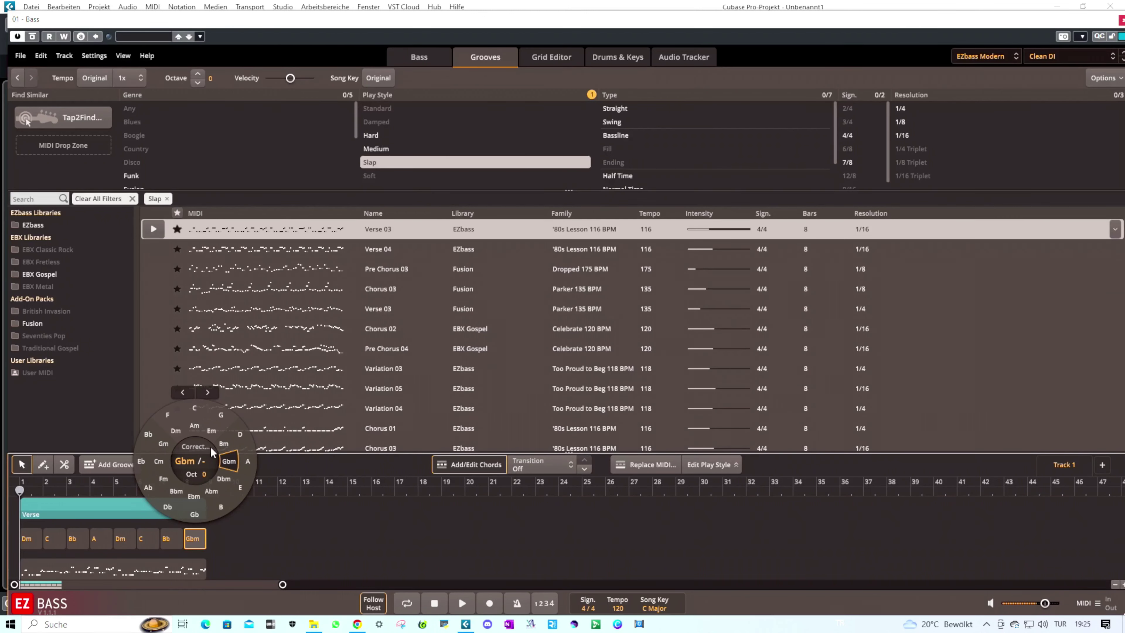
{"action": "left_click", "coordinate": [248, 461]}
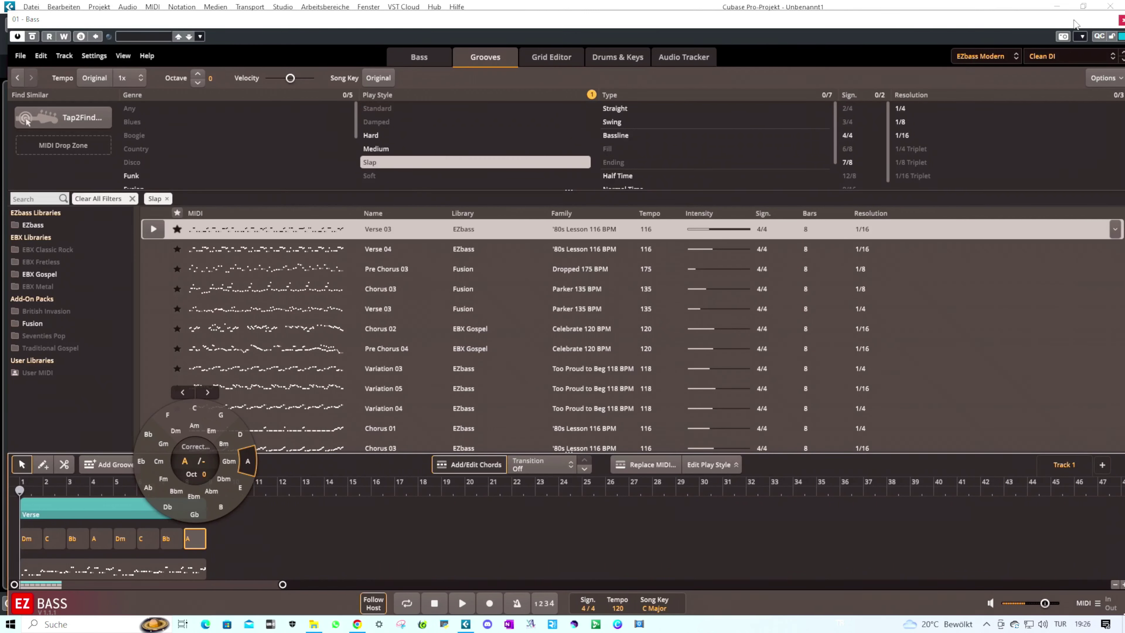
Step: Close the EZbass window and play the eight-bar loop to hear the bass with the drums and chords
{"action": "left_click_drag", "start_coordinate": [1108, 22], "coordinate": [1031, 23]}
{"action": "left_click", "coordinate": [1046, 22]}
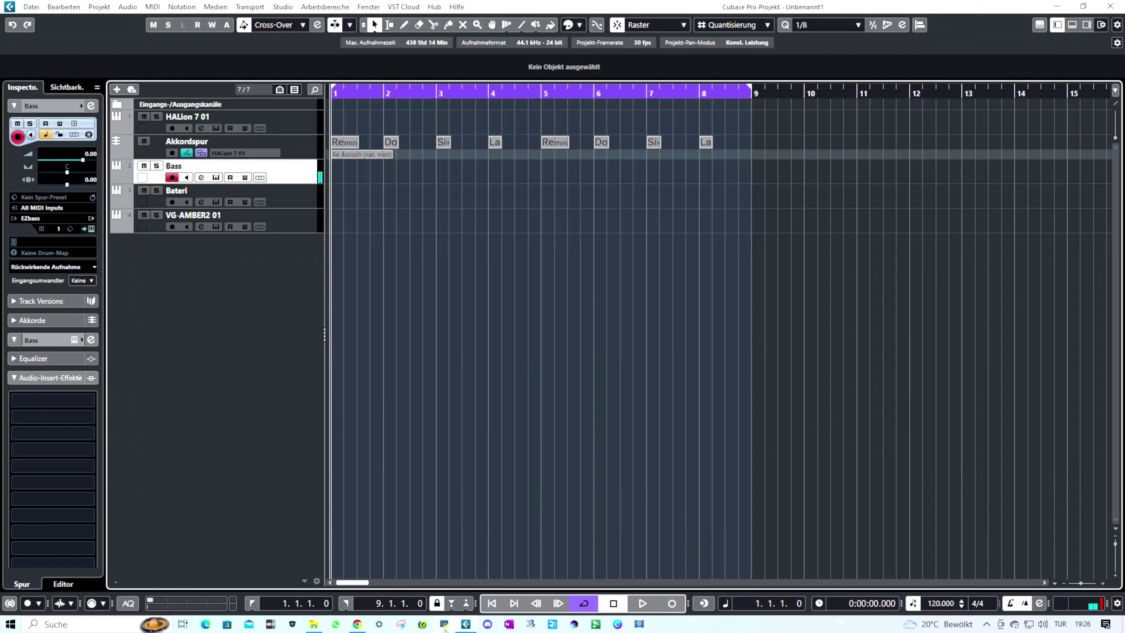
{"action": "left_click", "coordinate": [642, 602]}
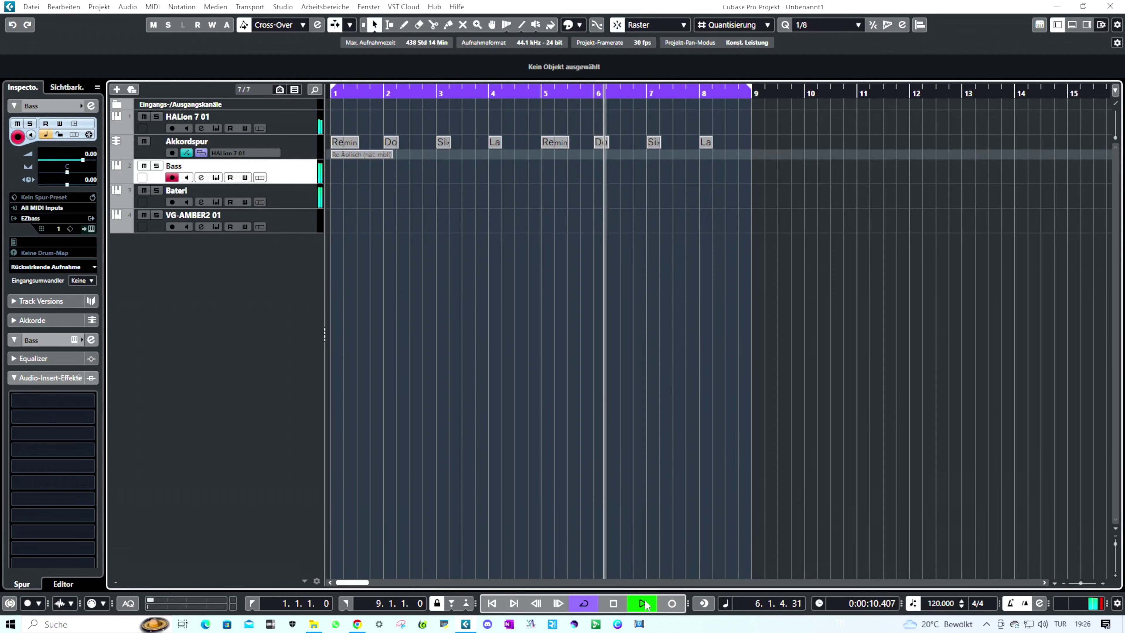
Step: Open the VG-AMBER2 01 track's instrument, audition the guitar over the looping chord progression, and stop playback
{"action": "left_click", "coordinate": [286, 229]}
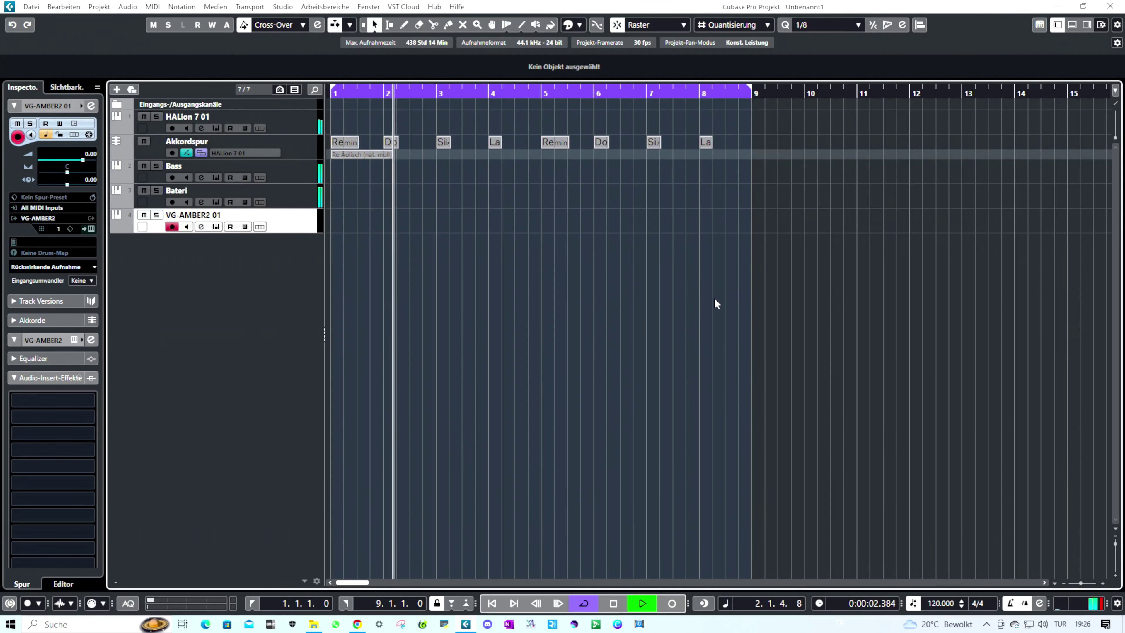
{"action": "left_click", "coordinate": [216, 226]}
{"action": "left_click_drag", "start_coordinate": [466, 108], "coordinate": [655, 184]}
{"action": "left_click", "coordinate": [483, 454]}
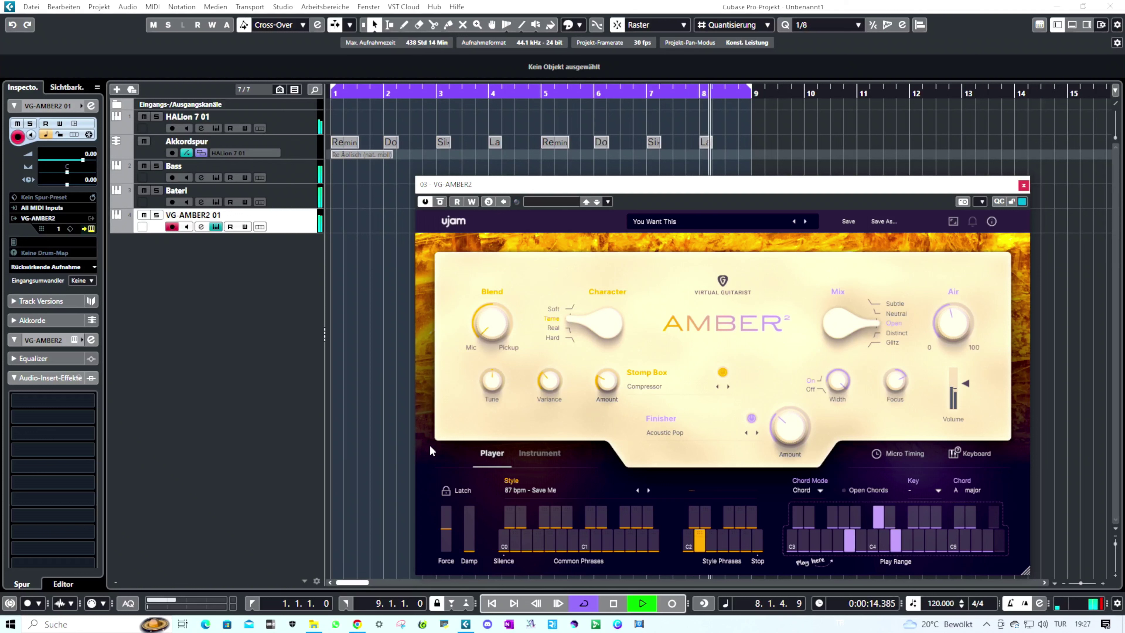
{"action": "key", "text": "space"}
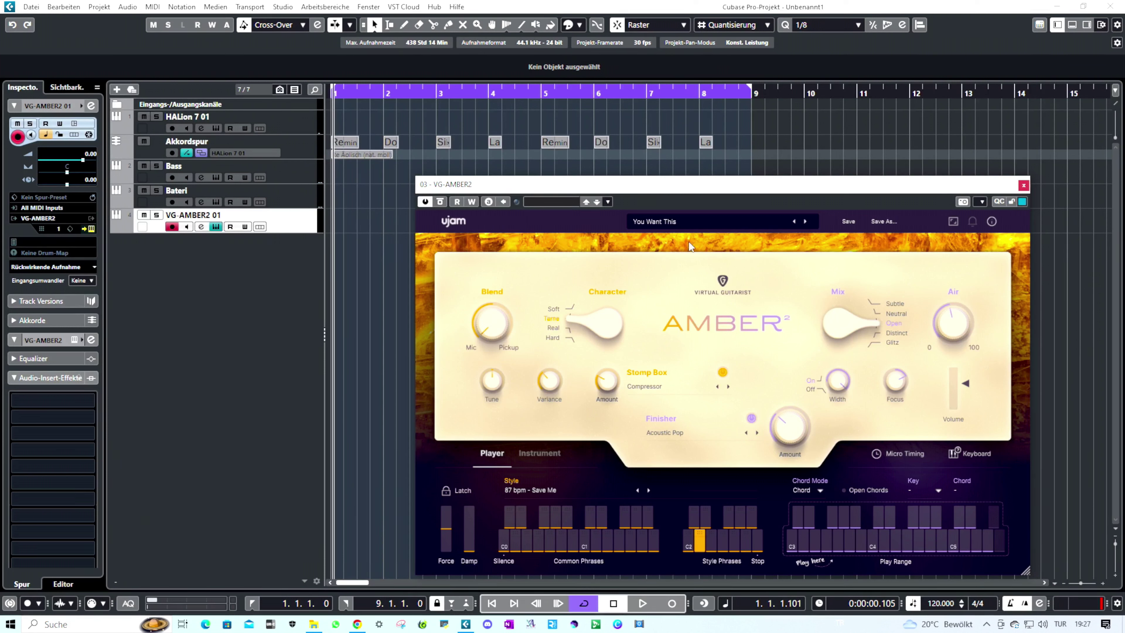
Step: Close the VG-AMBER2 window and return the playhead to the start of bar 1
{"action": "left_click_drag", "start_coordinate": [764, 191], "coordinate": [678, 111]}
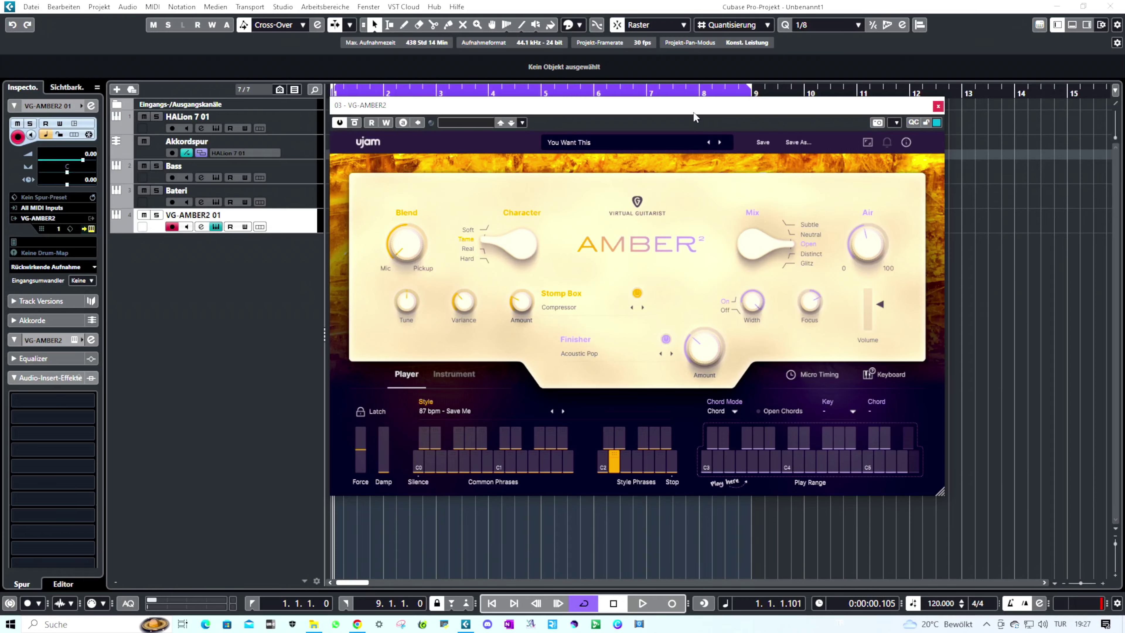
{"action": "left_click_drag", "start_coordinate": [694, 116], "coordinate": [584, 136]}
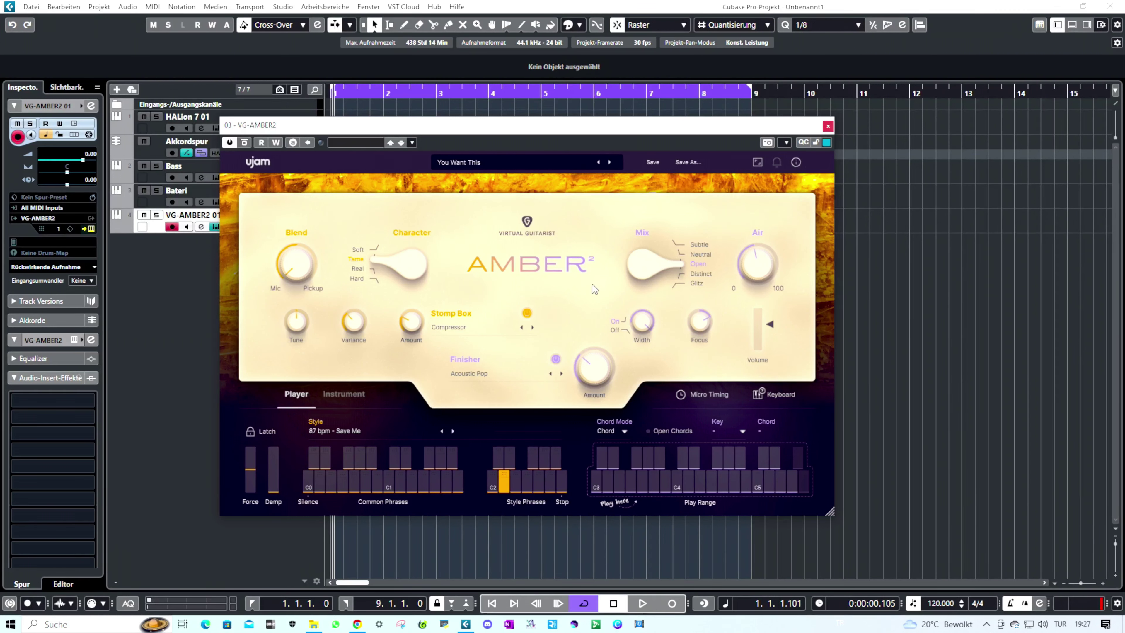
{"action": "left_click", "coordinate": [828, 127]}
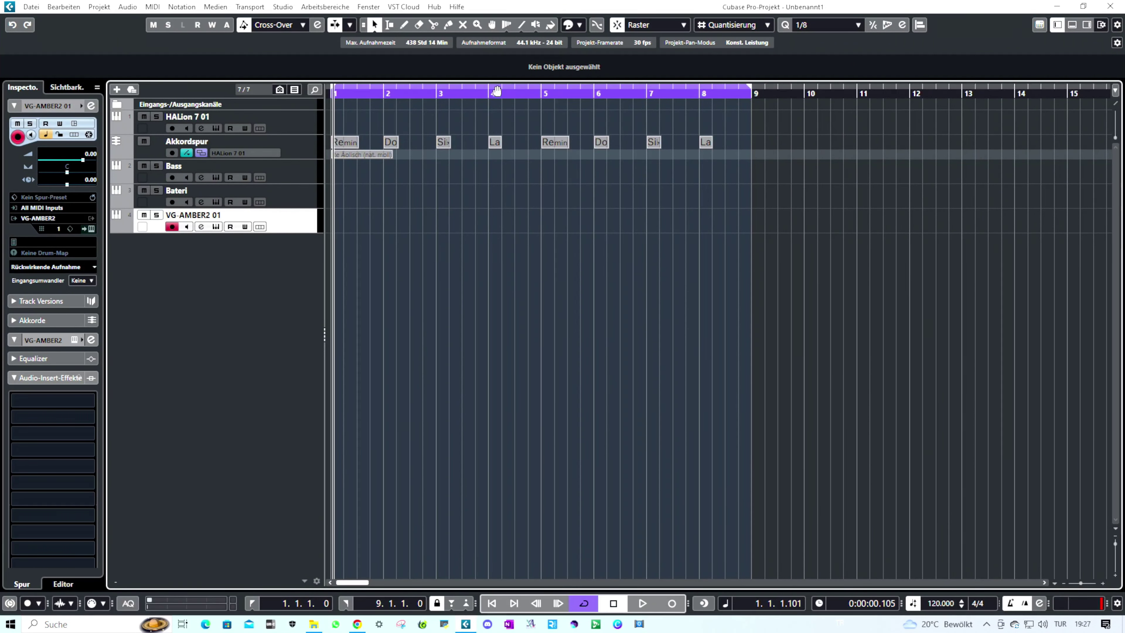
{"action": "left_click", "coordinate": [488, 92]}
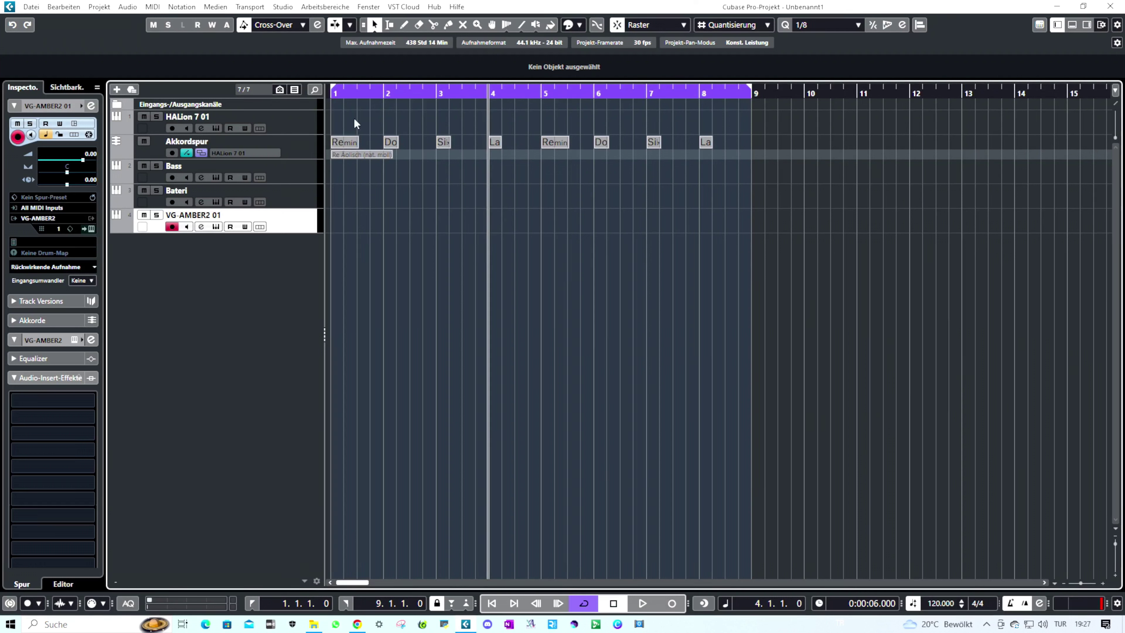
{"action": "left_click", "coordinate": [330, 95]}
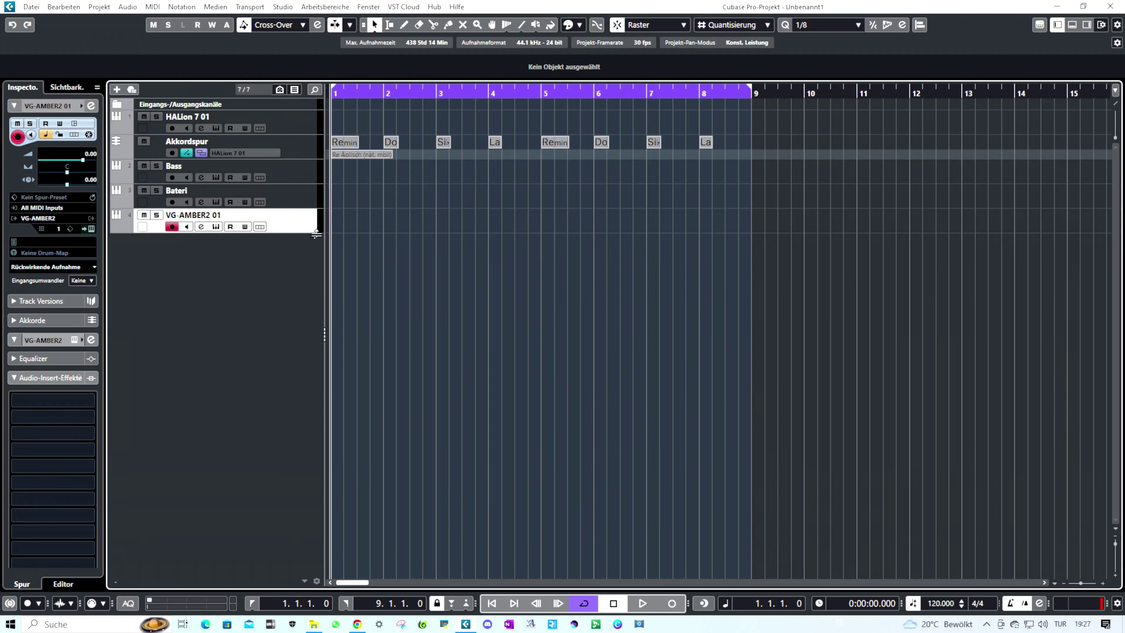
Step: Open the HALion 7 01 track's instrument and list all content in its MediaBay
{"action": "left_click", "coordinate": [302, 128]}
{"action": "left_click", "coordinate": [218, 132]}
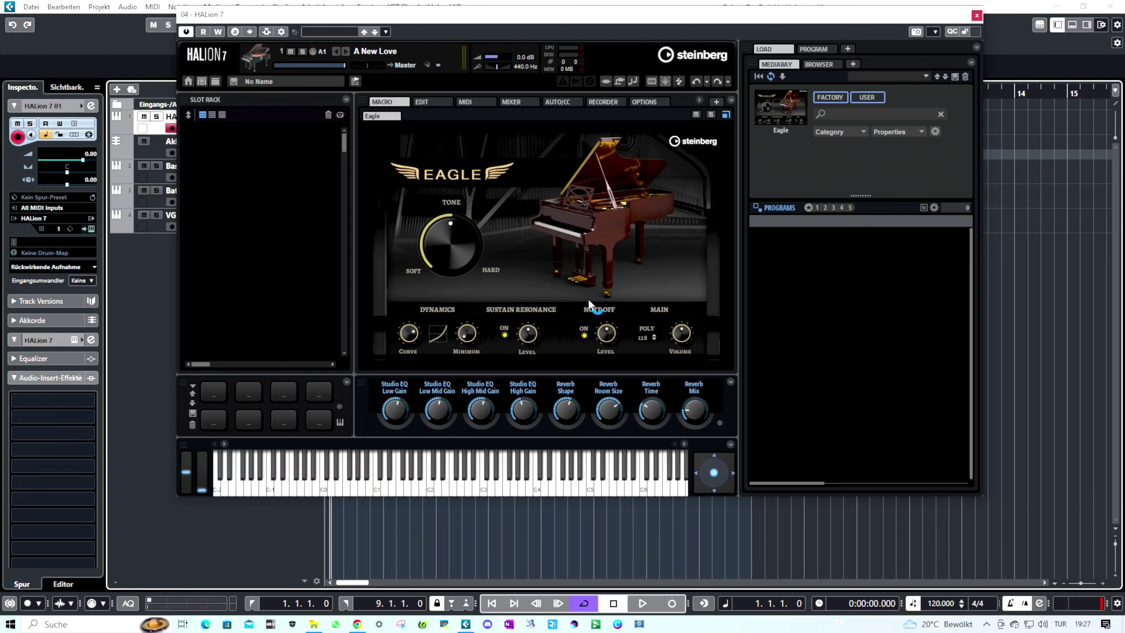
{"action": "left_click", "coordinate": [768, 107]}
{"action": "left_click", "coordinate": [785, 253]}
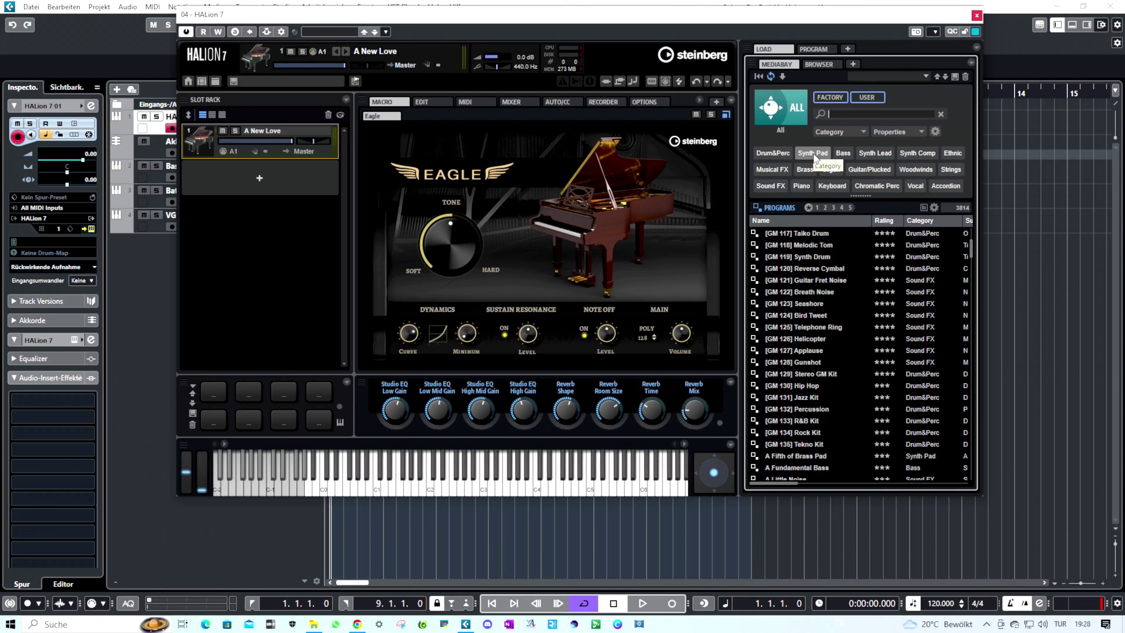
Step: Filter HALion's programs to Synth Comp, load Elektrochip Dance 1, and close the instrument window
{"action": "left_click", "coordinate": [920, 152]}
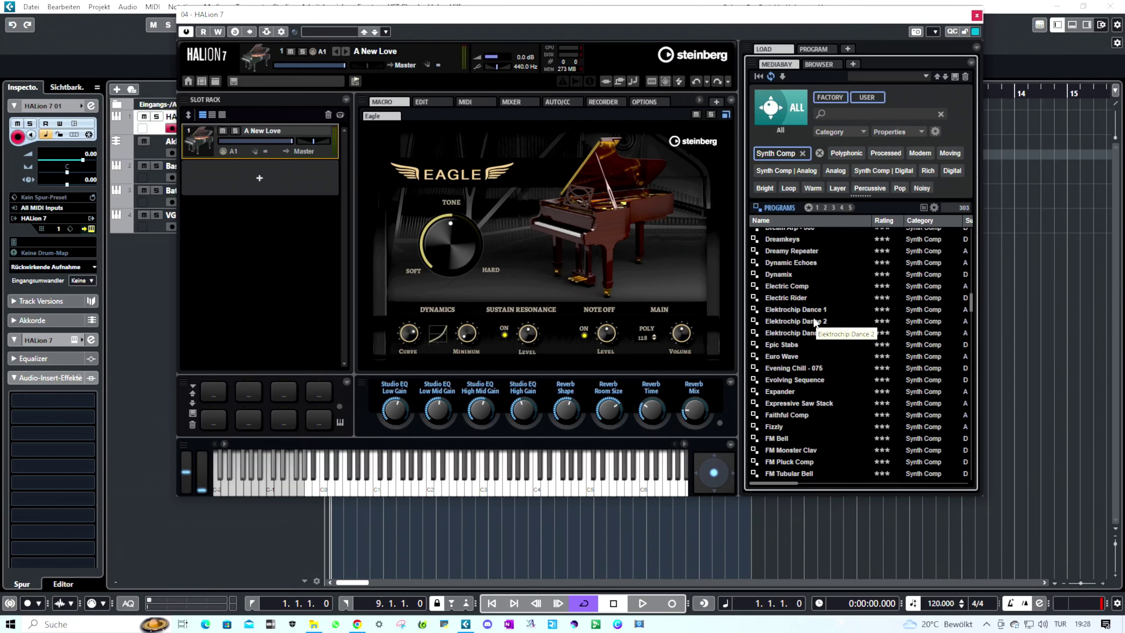
{"action": "left_click", "coordinate": [813, 310]}
{"action": "double_click", "coordinate": [813, 310]}
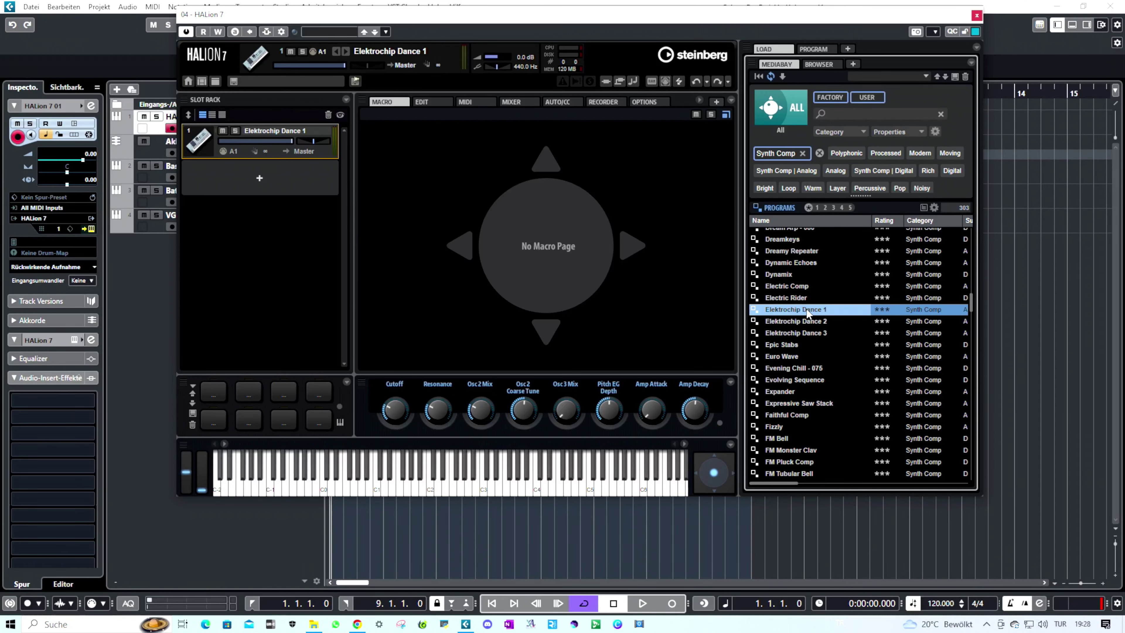
{"action": "left_click", "coordinate": [977, 16]}
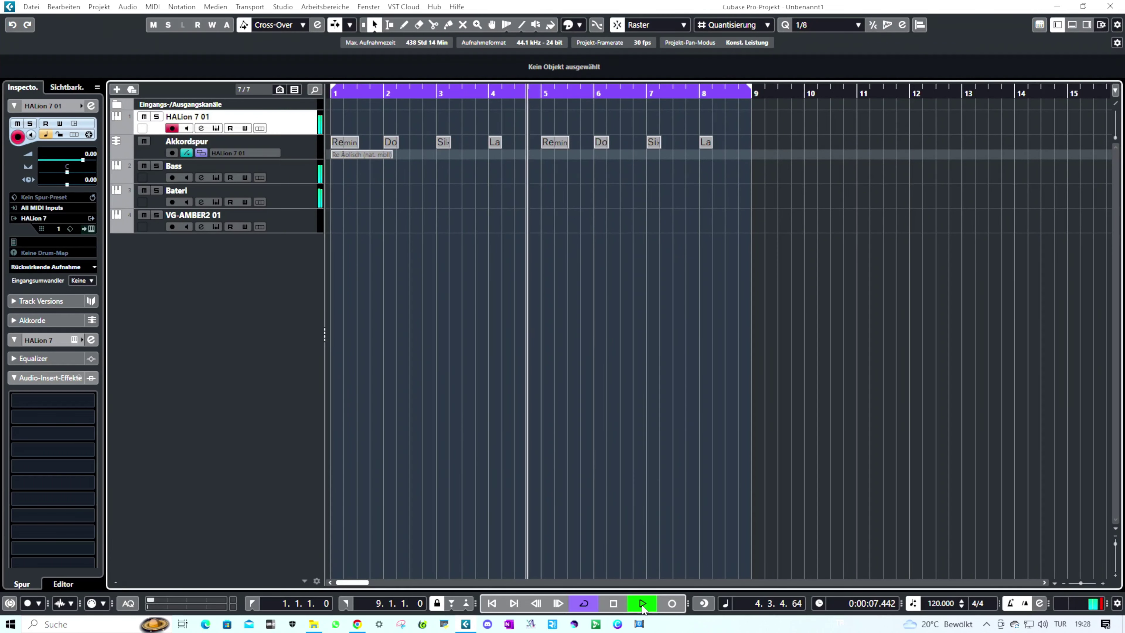
Step: Reopen HALion 7 during playback and load Elektrochip Dance 2, then Elektrochip Dance 3, to compare them
{"action": "left_click", "coordinate": [216, 128]}
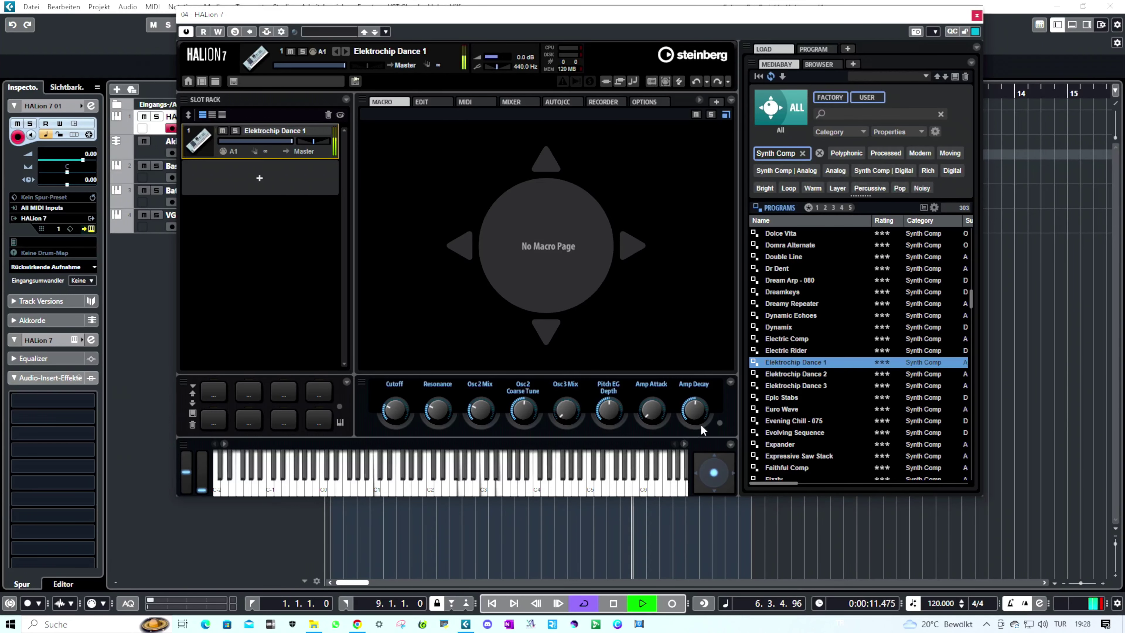
{"action": "left_click", "coordinate": [813, 375]}
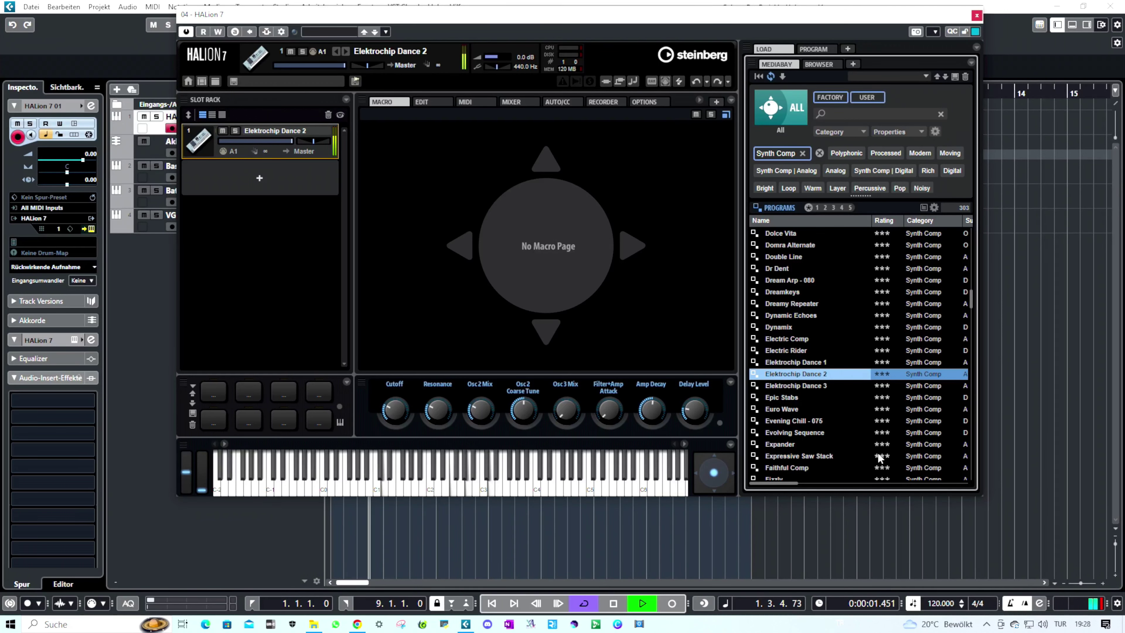
{"action": "left_click_drag", "start_coordinate": [815, 17], "coordinate": [906, 77]}
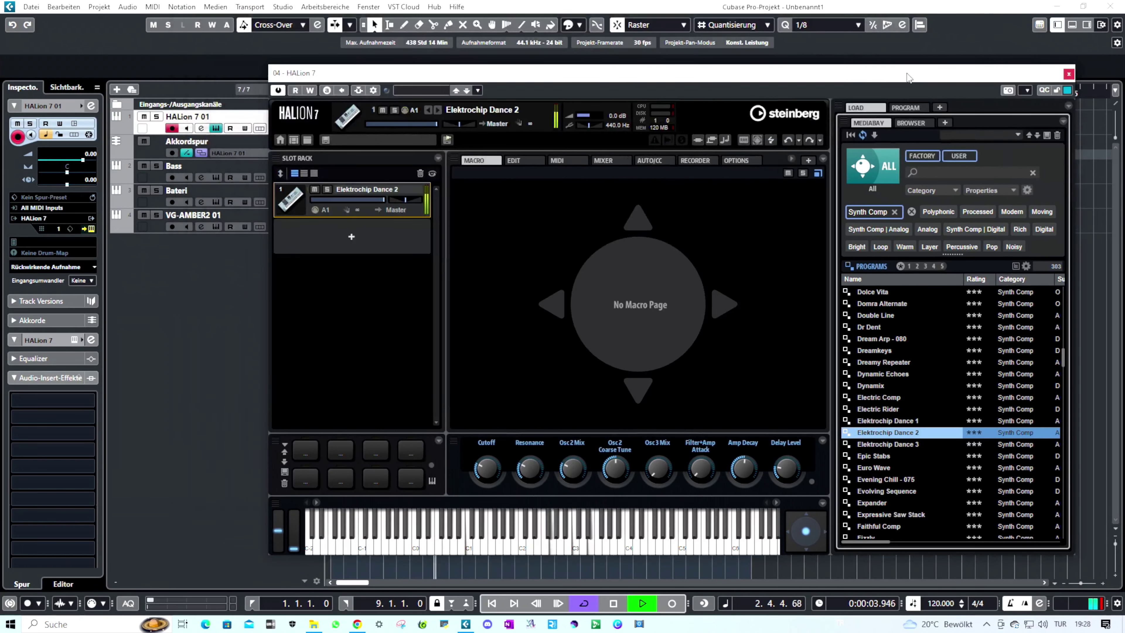
{"action": "left_click", "coordinate": [903, 445]}
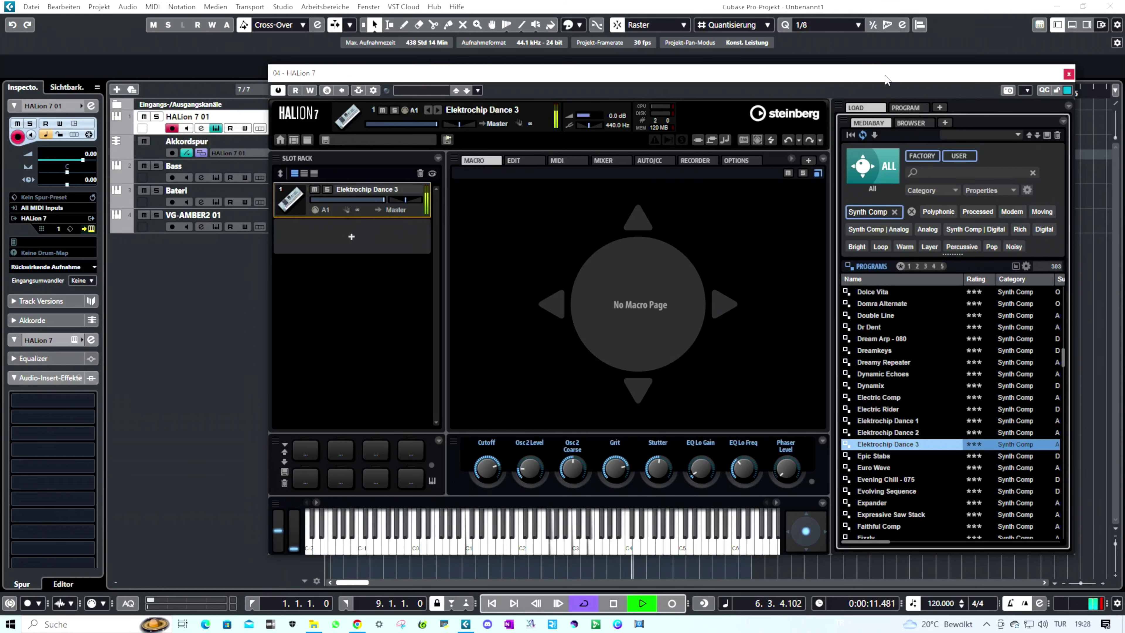
Step: Uncover the track list, select the chord track Akkordspur, and check that its playback is routed to HALion 7 01
{"action": "left_click_drag", "start_coordinate": [885, 78], "coordinate": [795, 257]}
{"action": "left_click_drag", "start_coordinate": [816, 190], "coordinate": [889, 35]}
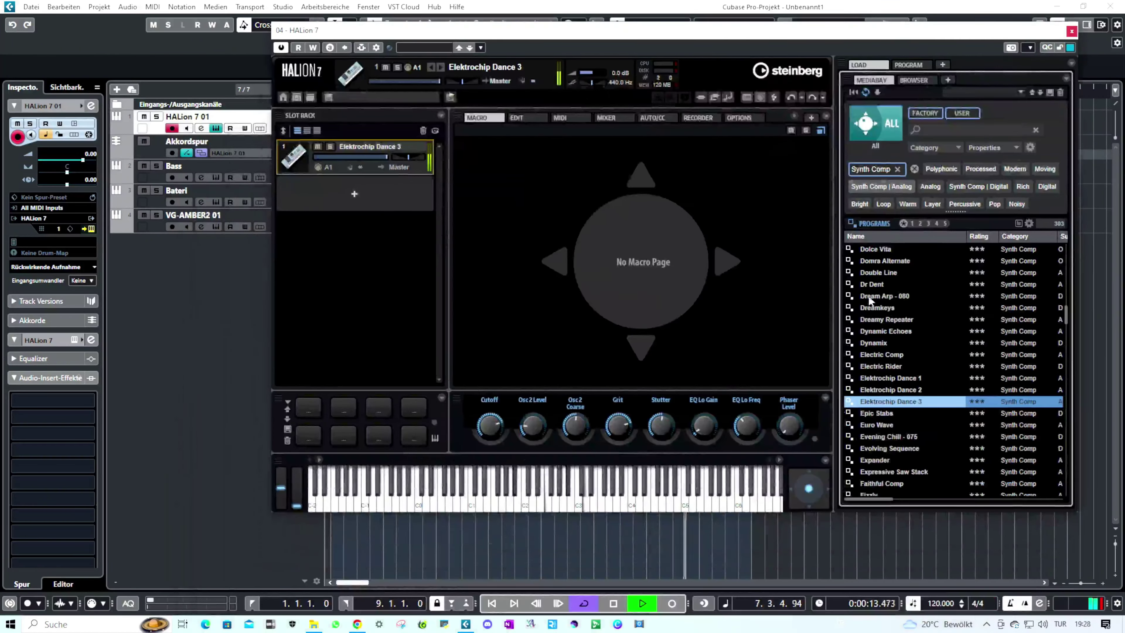
{"action": "left_click_drag", "start_coordinate": [763, 39], "coordinate": [769, 295]}
{"action": "left_click", "coordinate": [304, 148]}
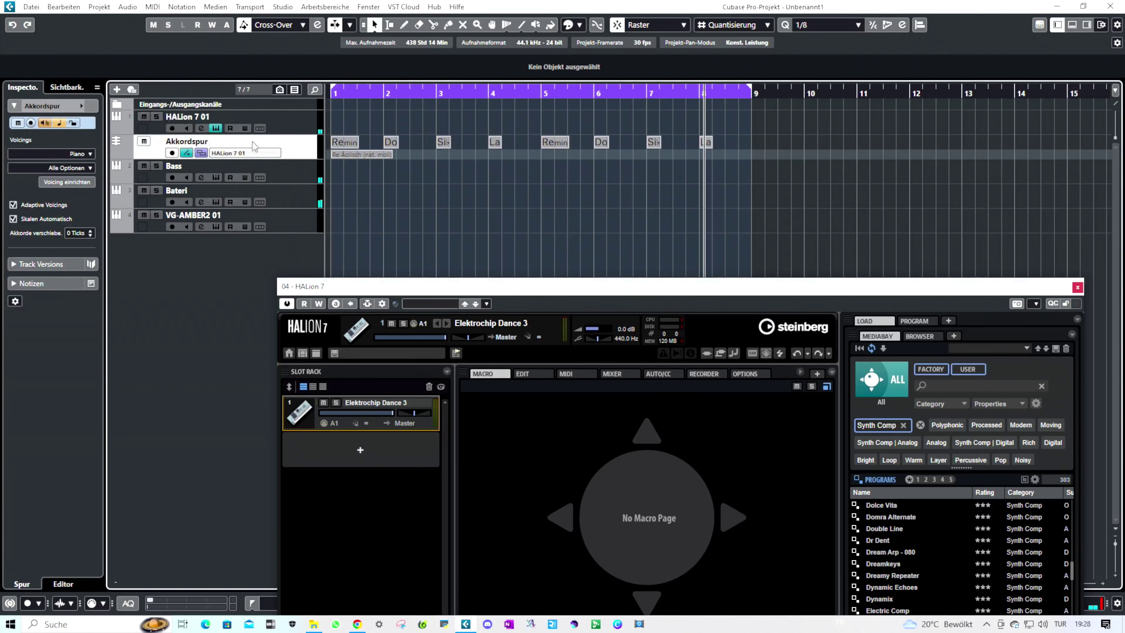
{"action": "left_click", "coordinate": [252, 153]}
{"action": "left_click", "coordinate": [248, 186]}
Step: Bring the HALion 7 window back into full view and clear the Synth Comp filter from its program list
{"action": "left_click_drag", "start_coordinate": [740, 289], "coordinate": [760, 77]}
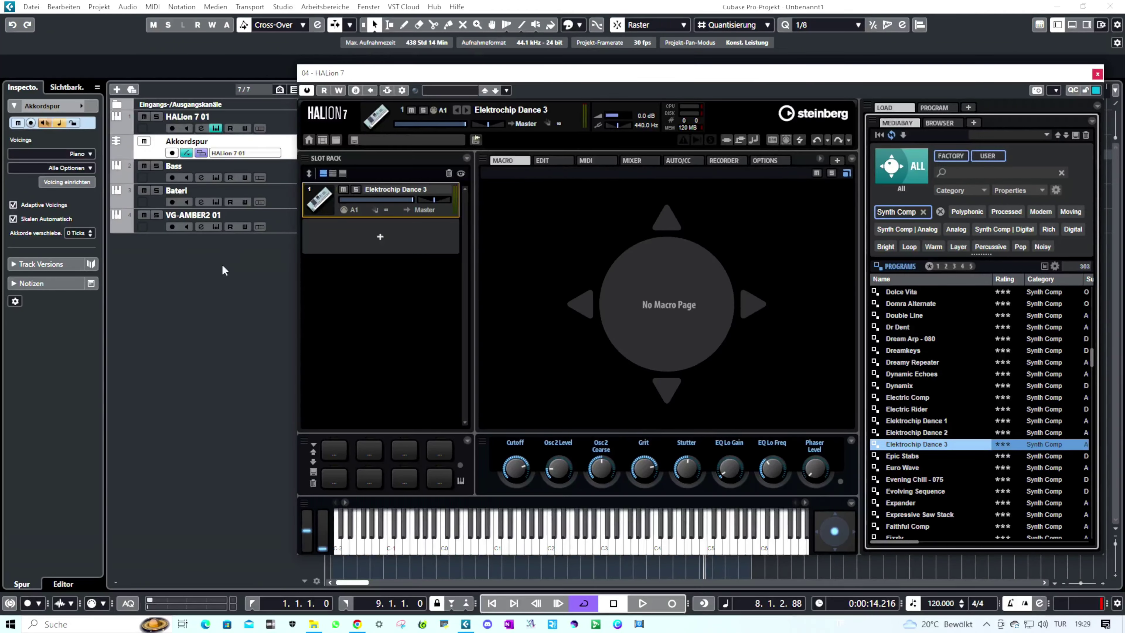
{"action": "left_click_drag", "start_coordinate": [549, 79], "coordinate": [513, 266]}
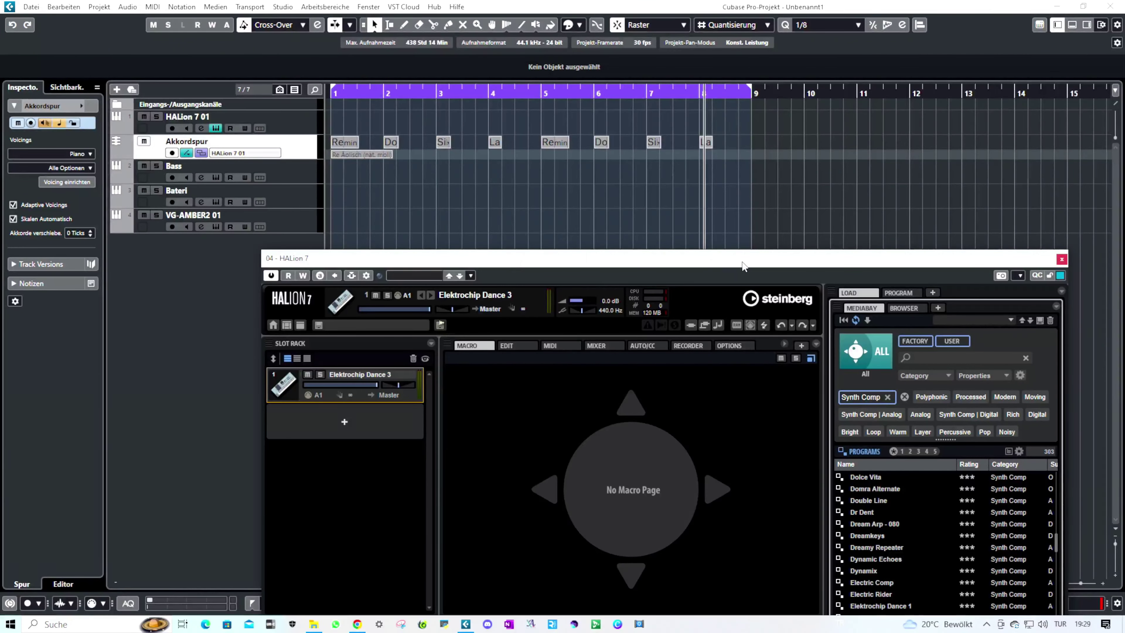
{"action": "left_click_drag", "start_coordinate": [742, 266], "coordinate": [756, 72]}
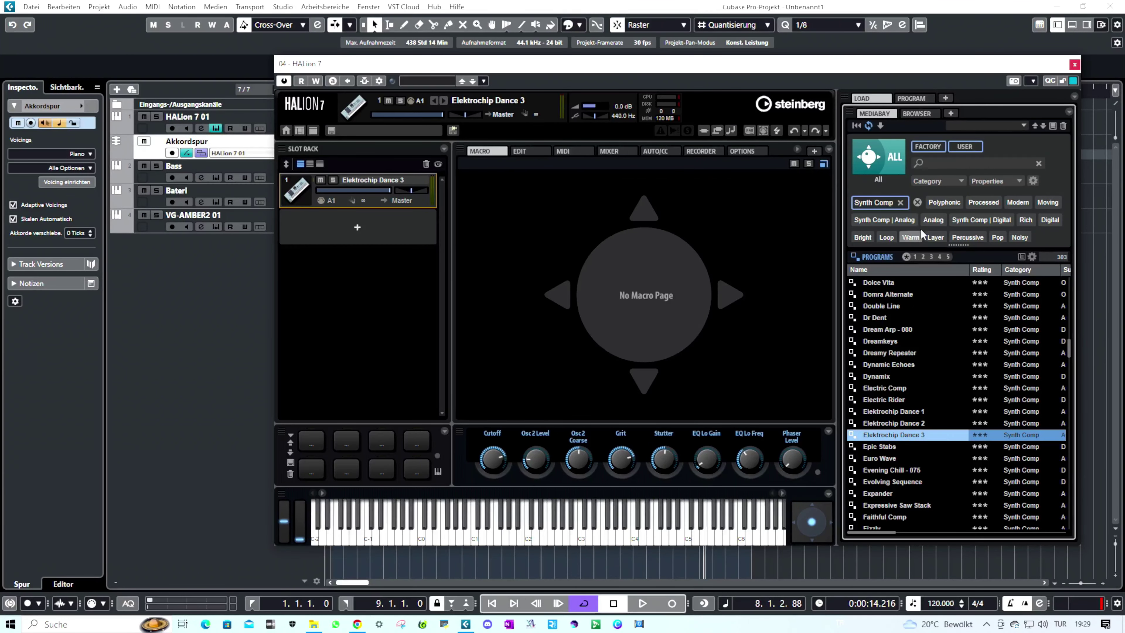
{"action": "left_click", "coordinate": [900, 202]}
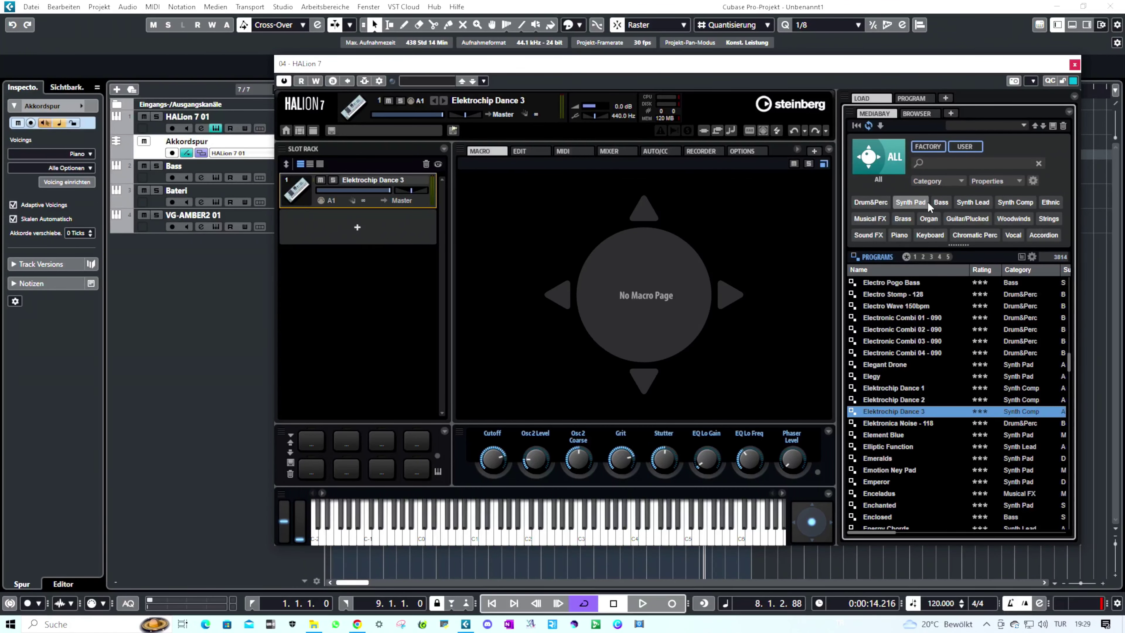
Step: Search HALion's programs for "strum" and load 12 String Auto Strum 1
{"action": "left_click", "coordinate": [946, 164]}
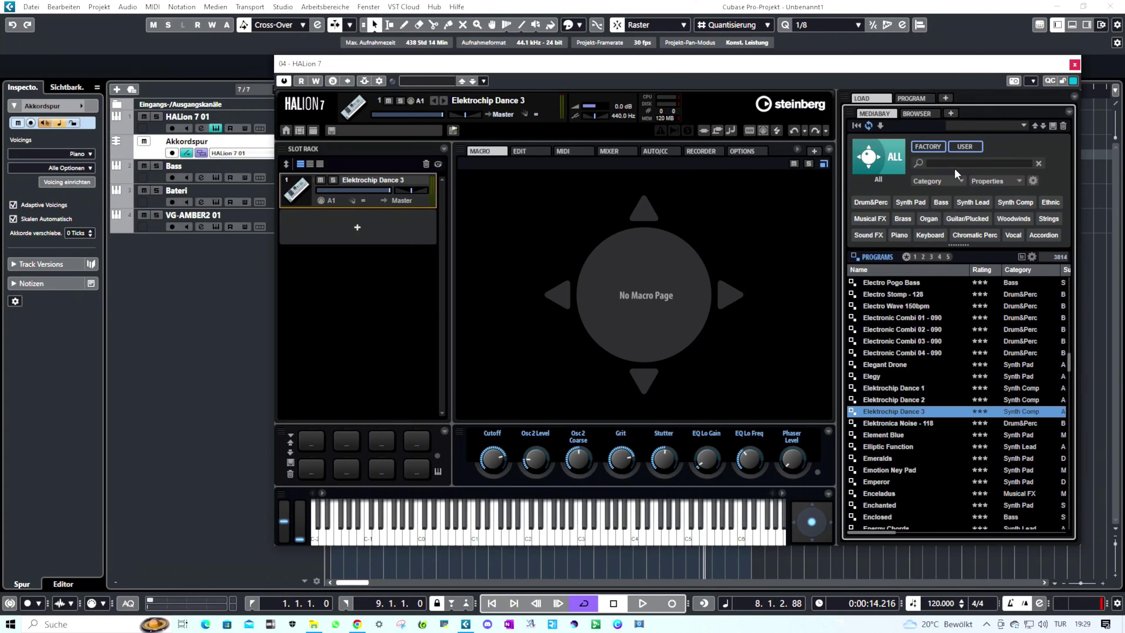
{"action": "type", "text": "stru"}
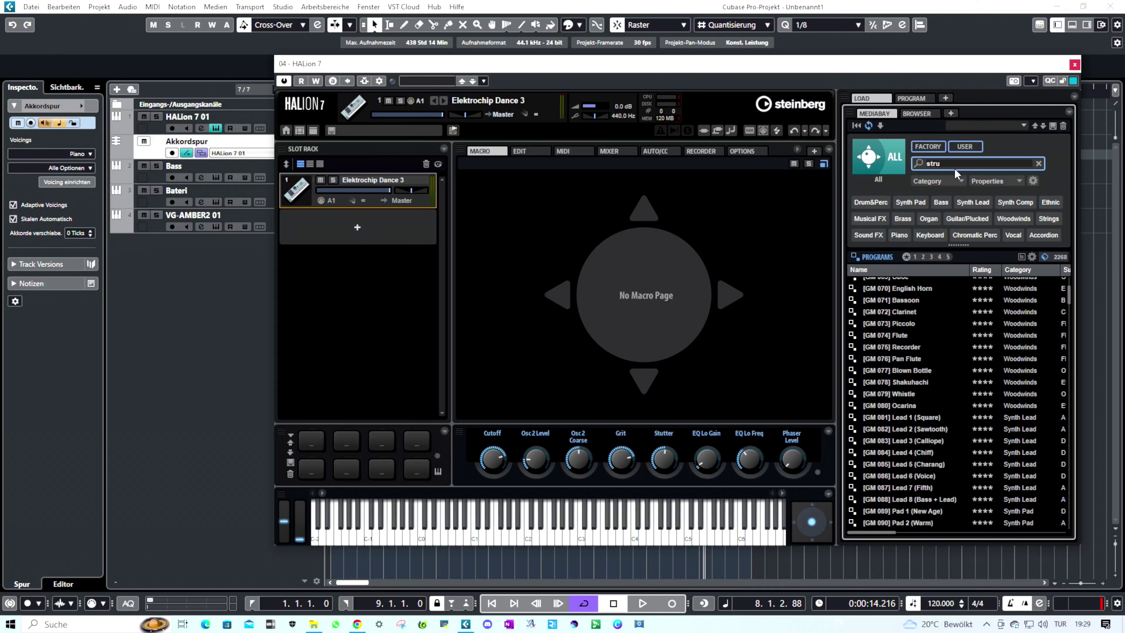
{"action": "type", "text": "m"}
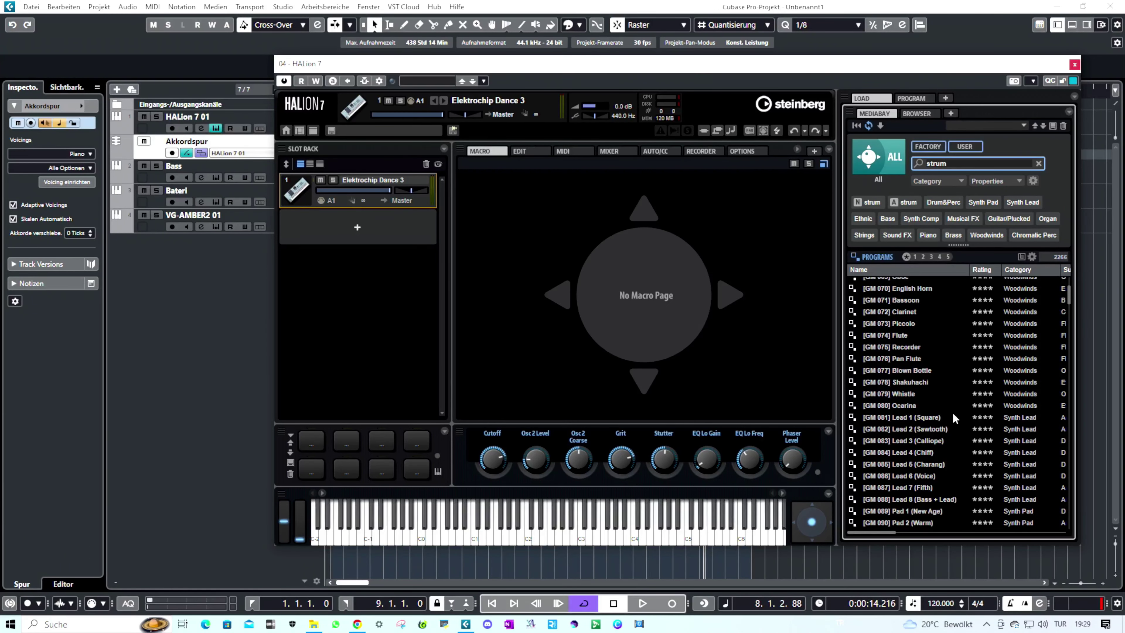
{"action": "scroll", "coordinate": [957, 413], "scroll_direction": "up", "scroll_amount": 15}
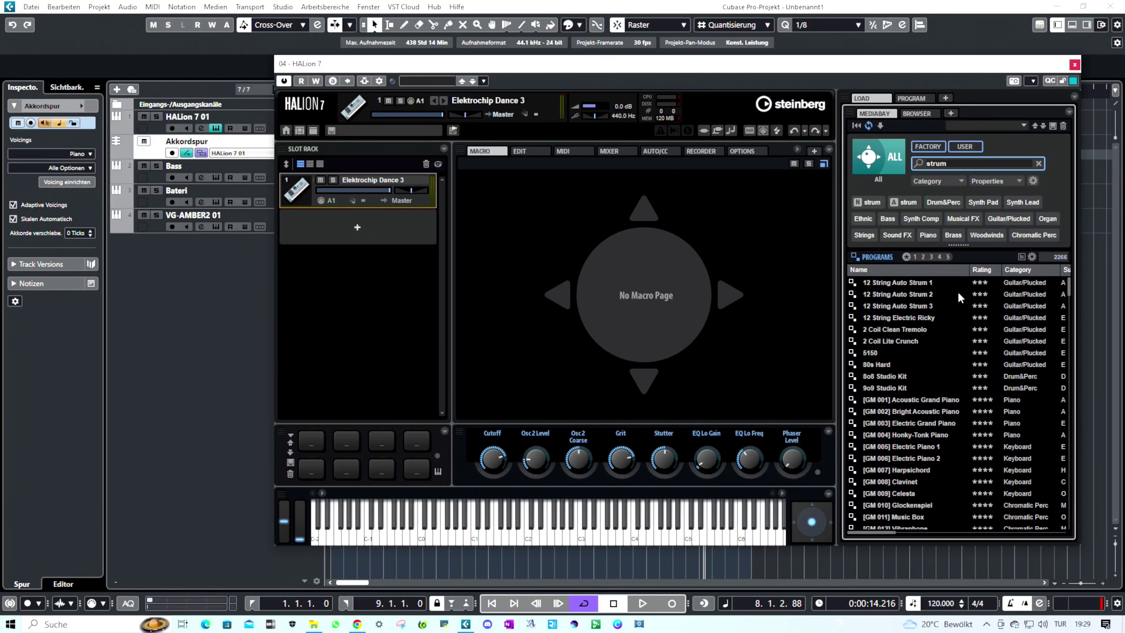
{"action": "double_click", "coordinate": [905, 283]}
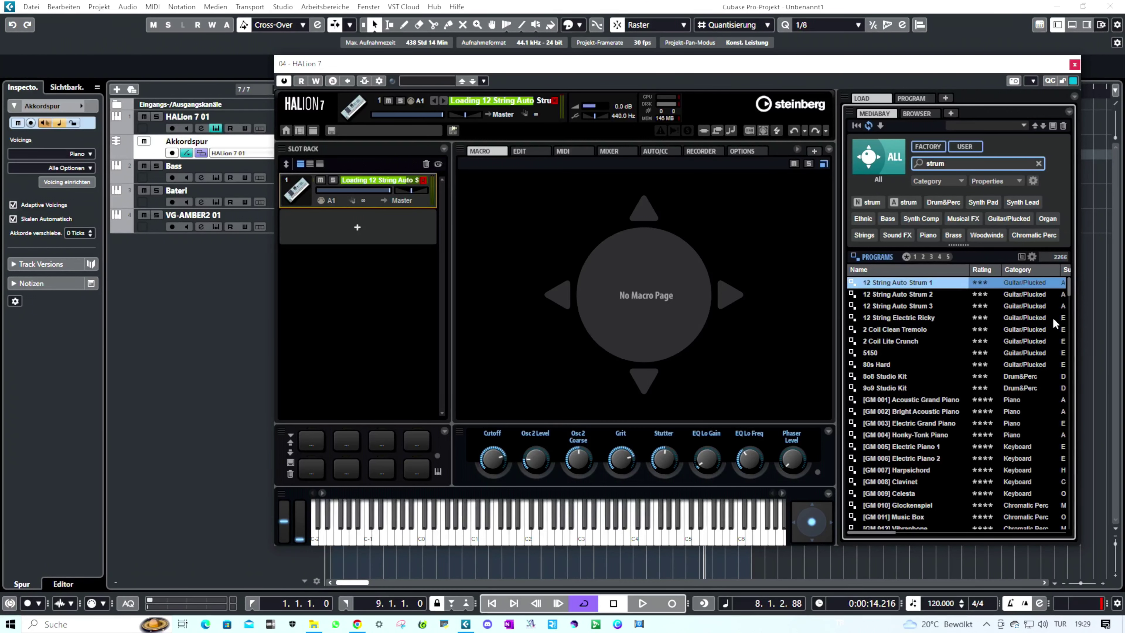
Step: Play the project from the beginning and audition 12 String Auto Strum 2, 12 String Electric Ricky and 12 String Auto Strum 3
{"action": "left_click", "coordinate": [491, 603]}
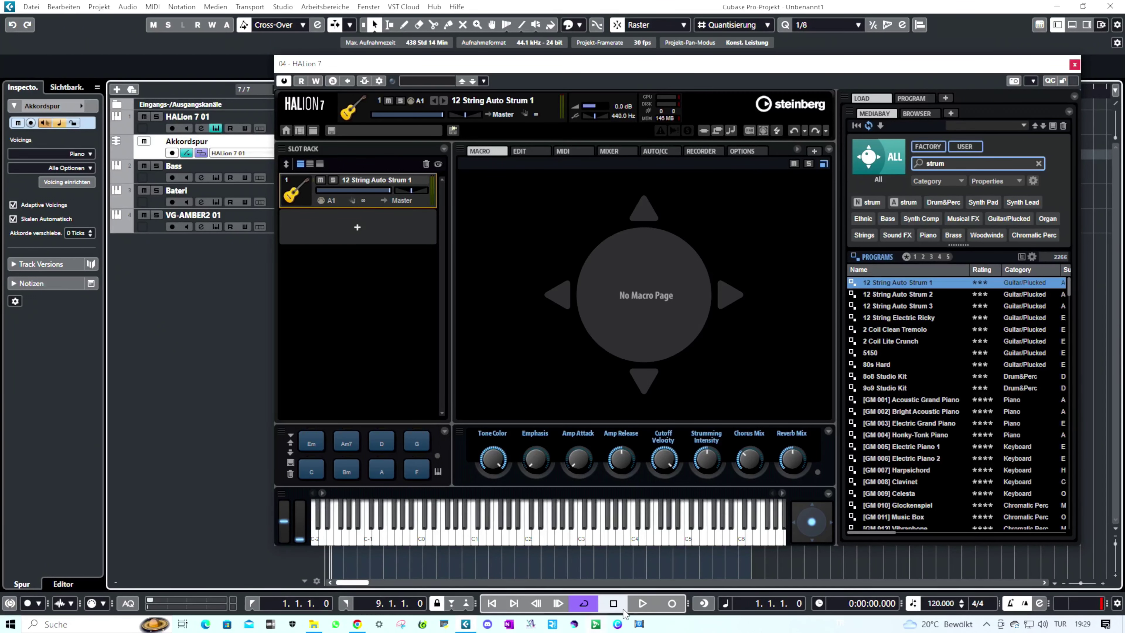
{"action": "left_click", "coordinate": [641, 603]}
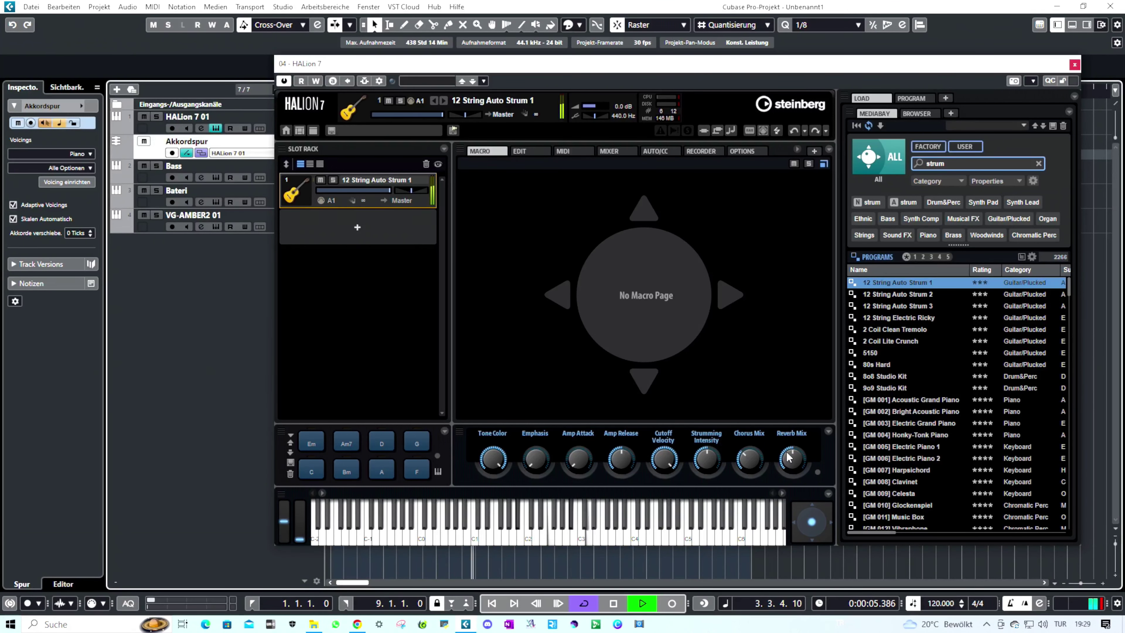
{"action": "left_click_drag", "start_coordinate": [790, 445], "coordinate": [787, 474]}
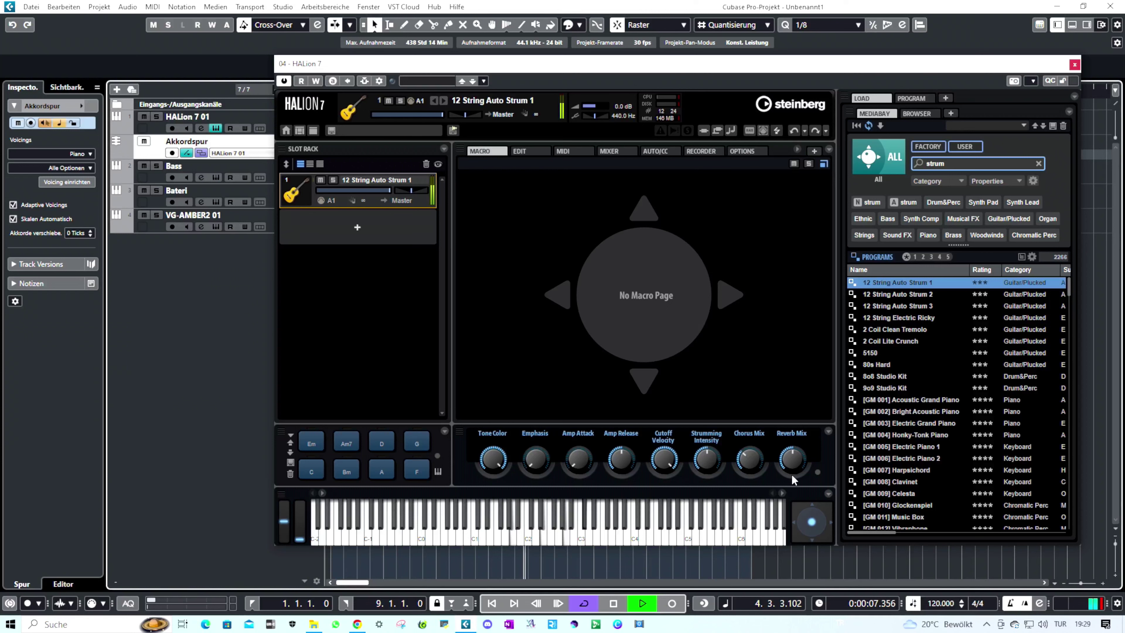
{"action": "left_click", "coordinate": [915, 296]}
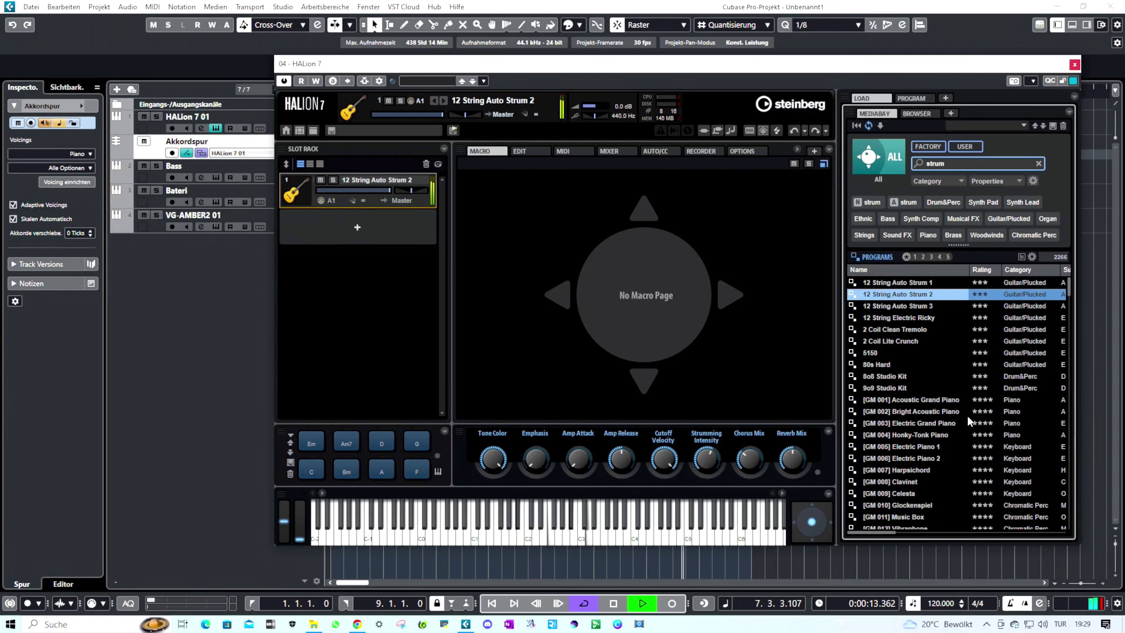
{"action": "left_click", "coordinate": [921, 318]}
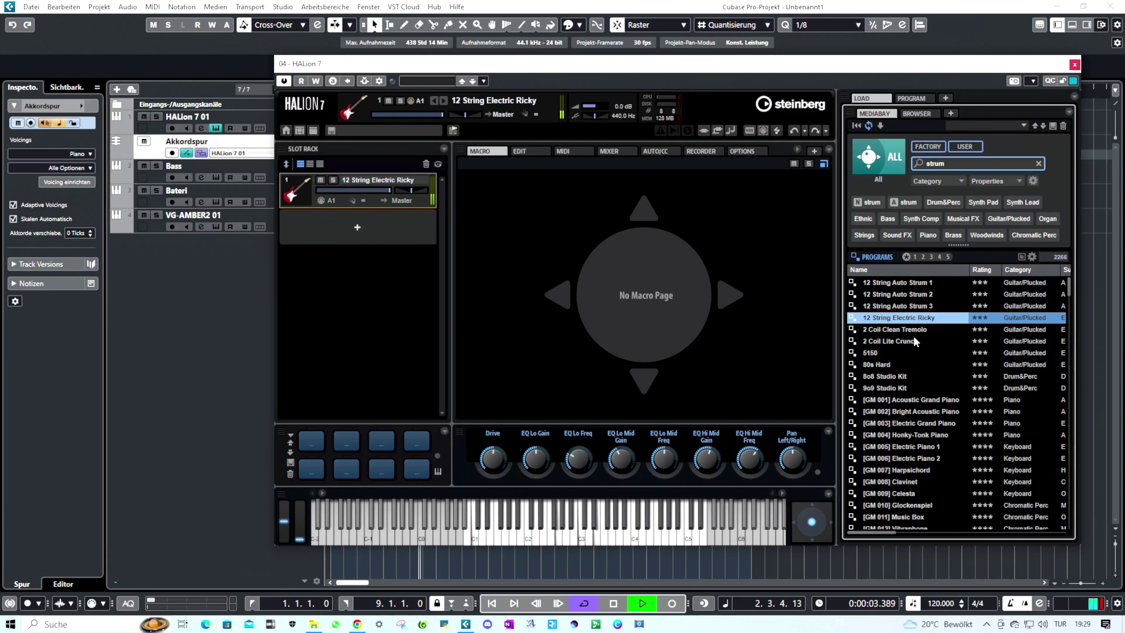
{"action": "double_click", "coordinate": [913, 306]}
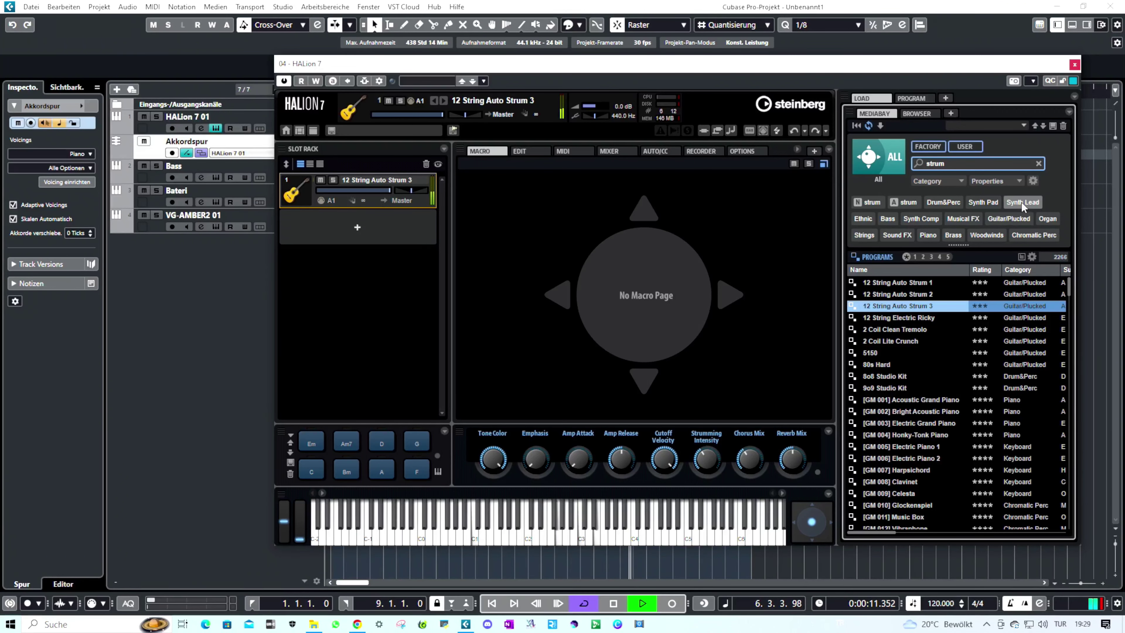
Step: Try the Synth Pad category, clear it and the strum search, and filter the programs to Synth Comp
{"action": "left_click", "coordinate": [982, 202]}
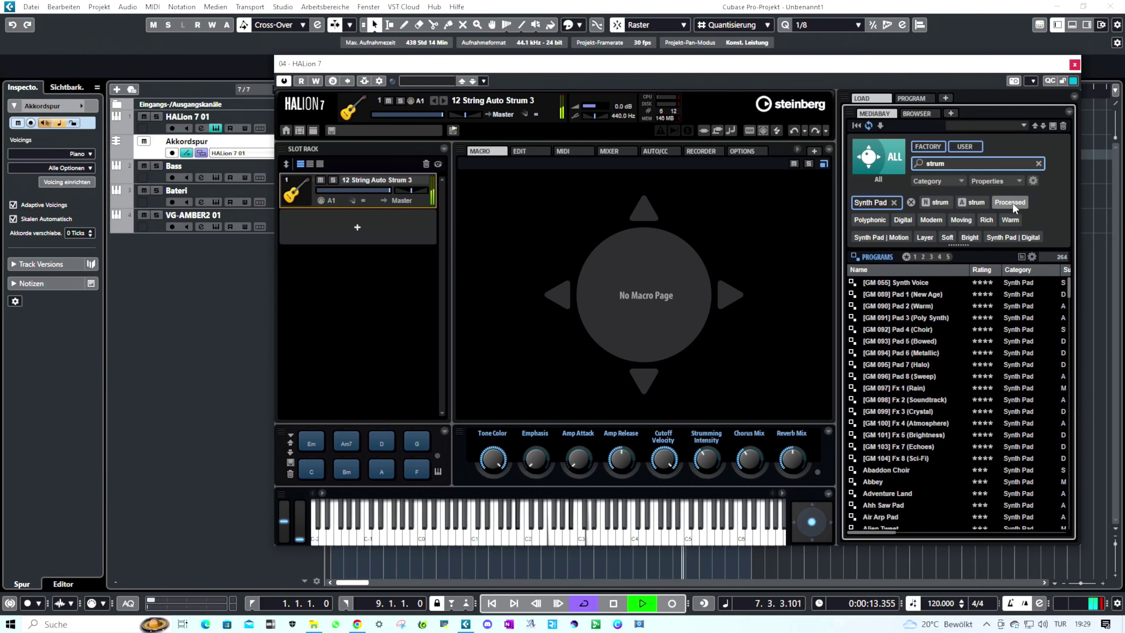
{"action": "left_click", "coordinate": [910, 202]}
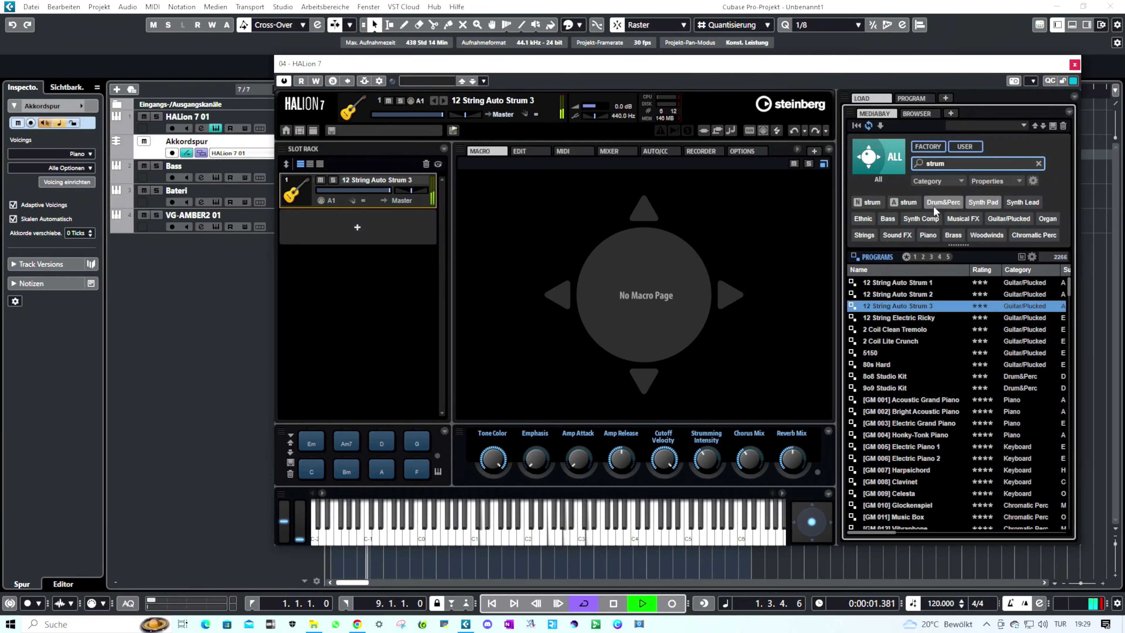
{"action": "left_click", "coordinate": [1038, 164]}
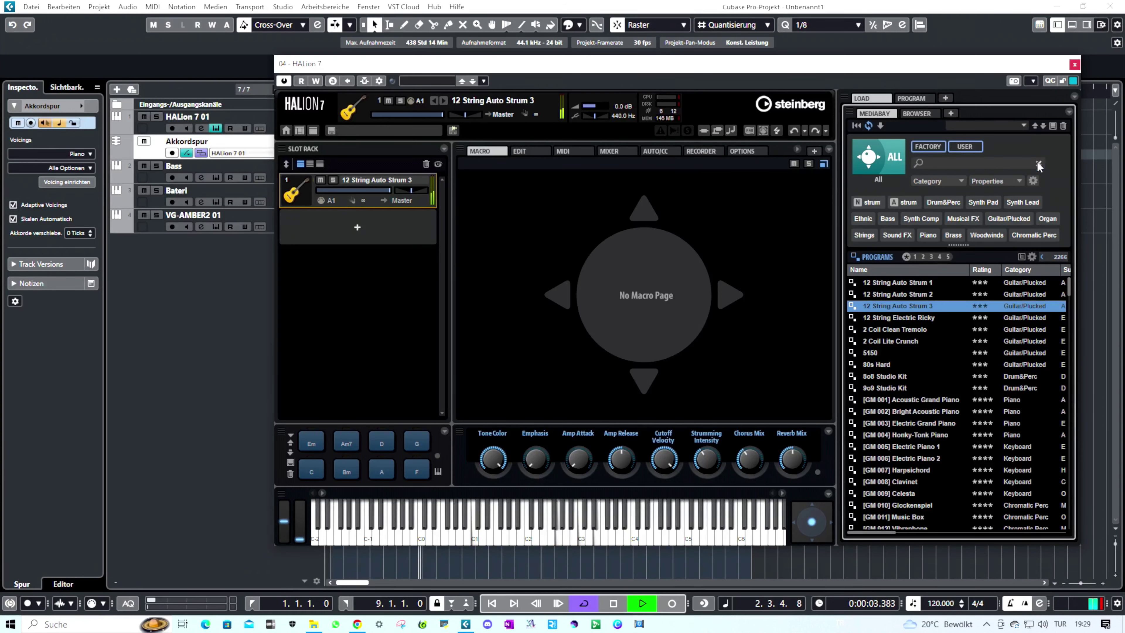
{"action": "left_click", "coordinate": [1017, 203]}
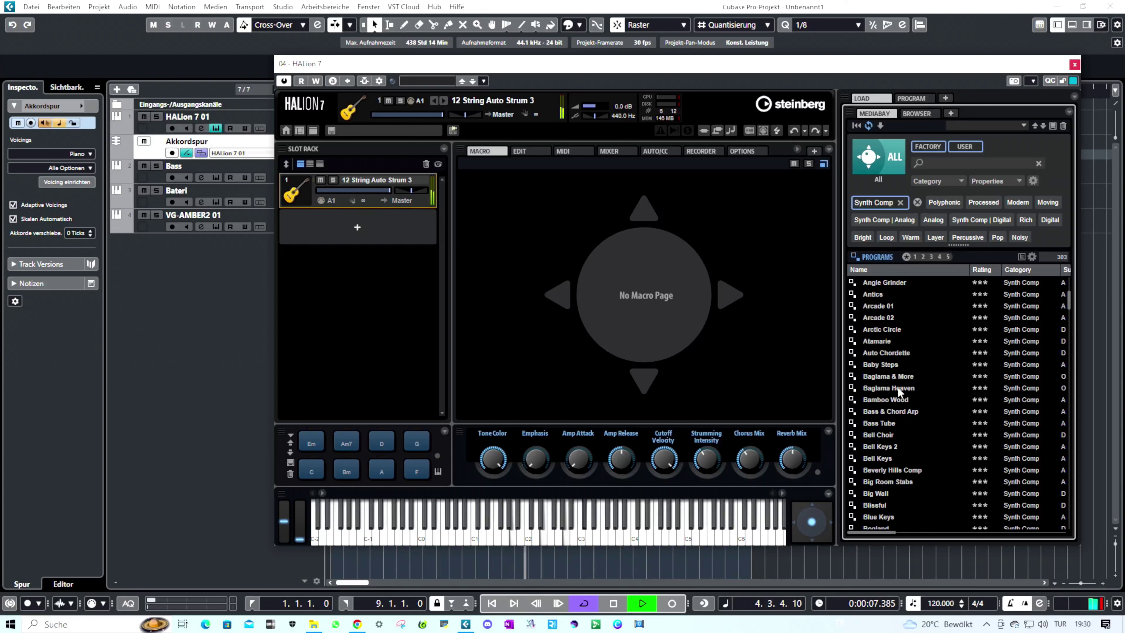
{"action": "scroll", "coordinate": [913, 329], "scroll_direction": "up", "scroll_amount": 5}
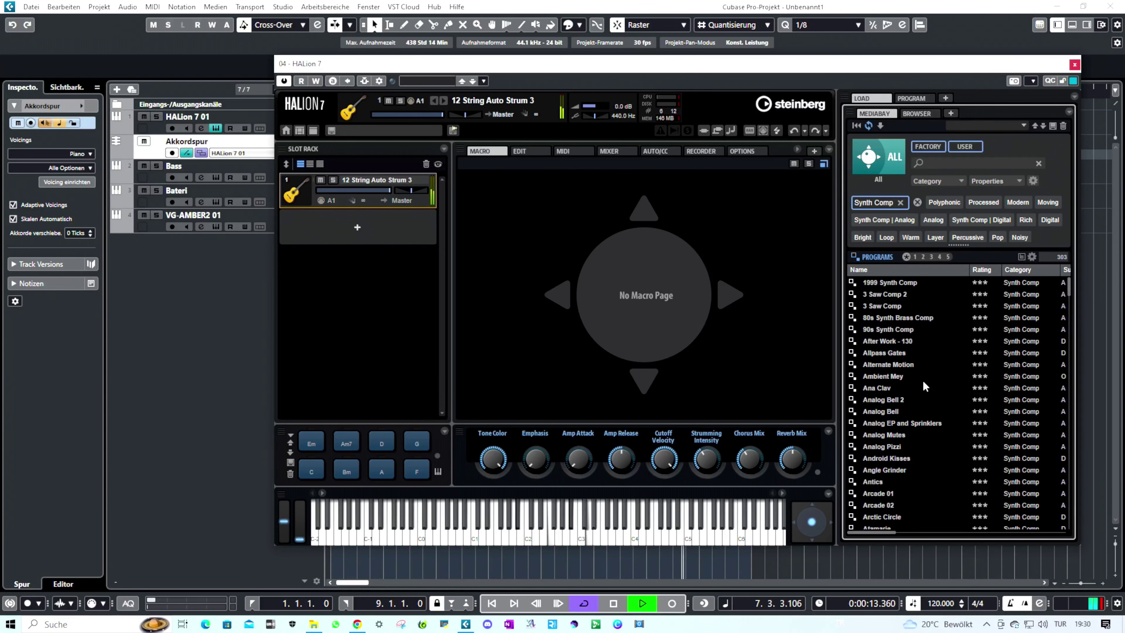
Step: Load 1999 Synth Comp and lower its slot volume during playback
{"action": "double_click", "coordinate": [912, 281]}
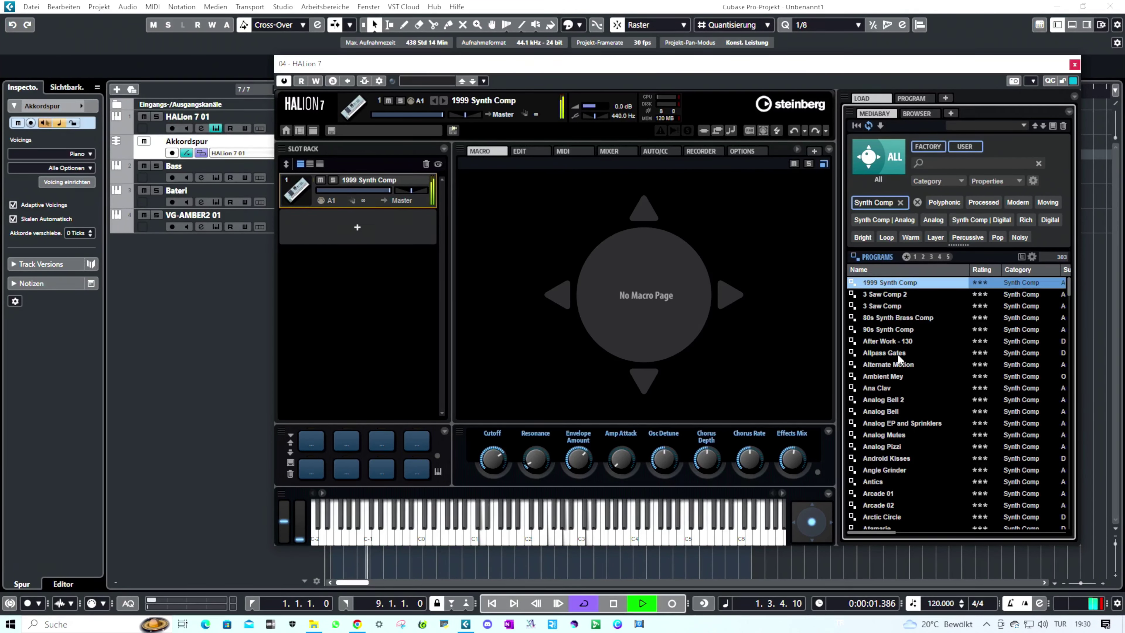
{"action": "scroll", "coordinate": [916, 408], "scroll_direction": "down", "scroll_amount": 10}
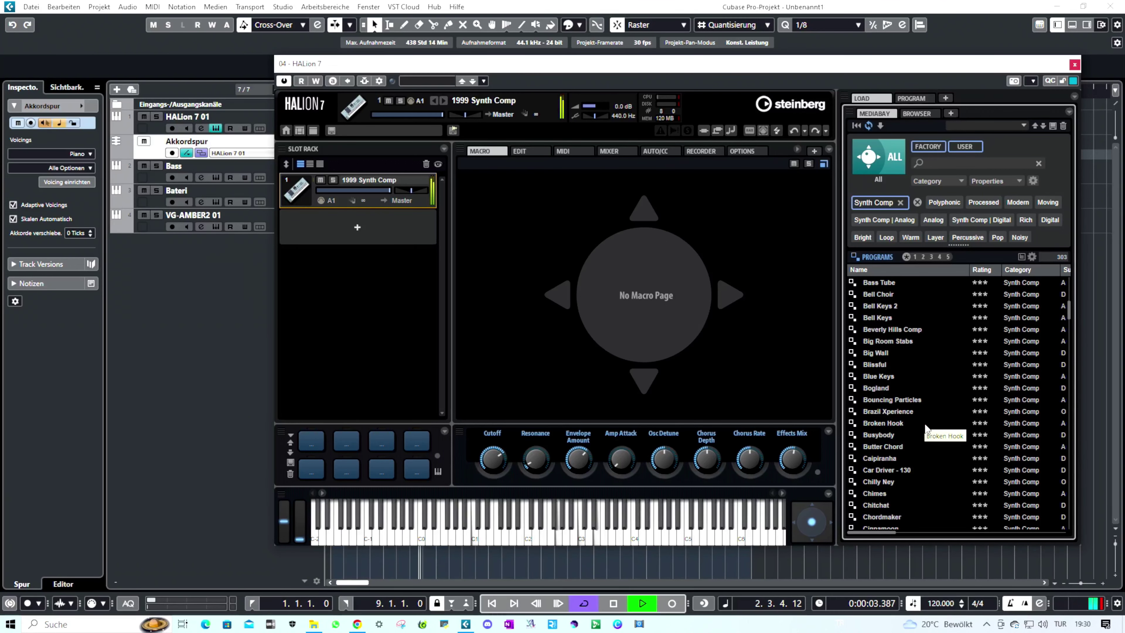
{"action": "scroll", "coordinate": [924, 424], "scroll_direction": "down", "scroll_amount": 5}
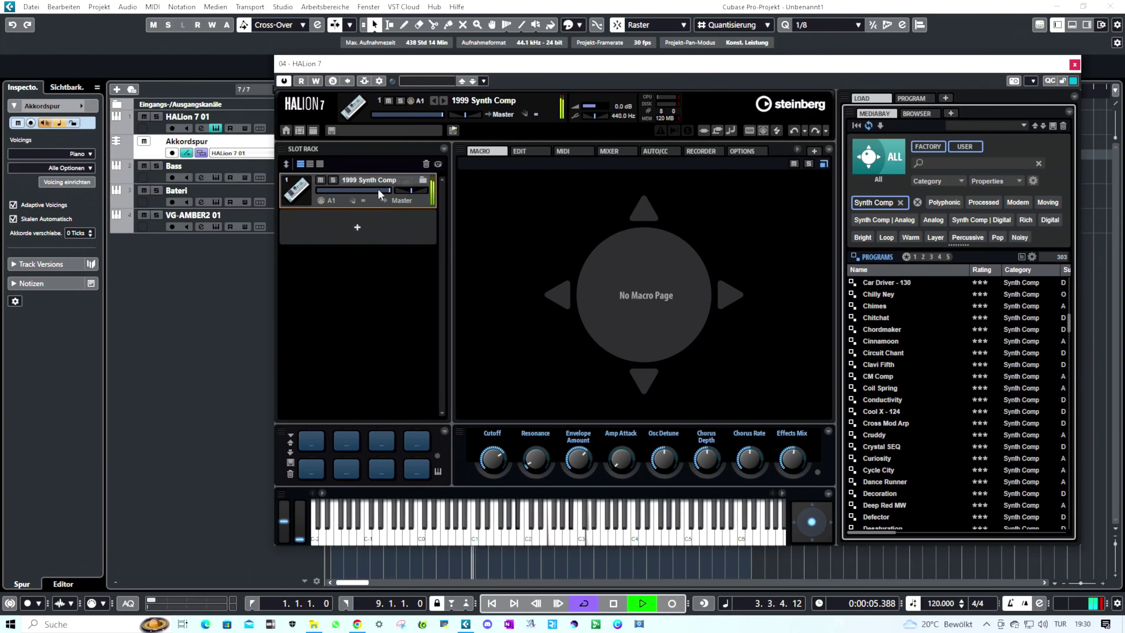
{"action": "mouse_move", "coordinate": [380, 194]}
{"action": "left_mouse_down"}
{"action": "mouse_move", "coordinate": [343, 195]}
{"action": "mouse_move", "coordinate": [359, 197]}
{"action": "left_mouse_up"}
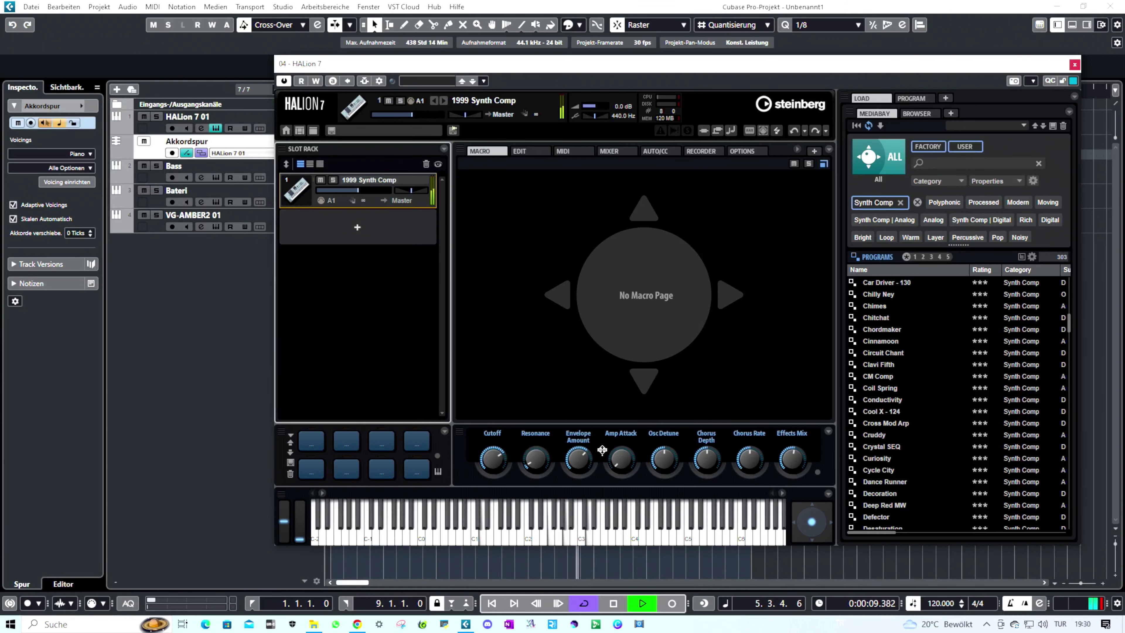
Step: Load the Decoration program and check the instrument selection, keeping the content set to All
{"action": "double_click", "coordinate": [901, 496]}
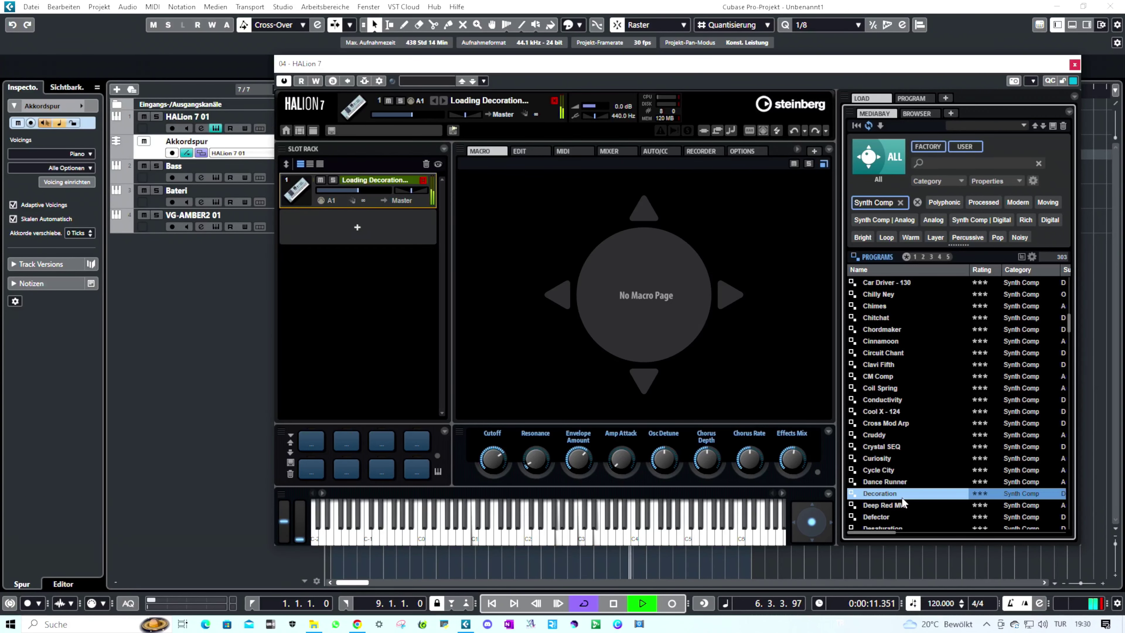
{"action": "scroll", "coordinate": [949, 498], "scroll_direction": "up", "scroll_amount": 10}
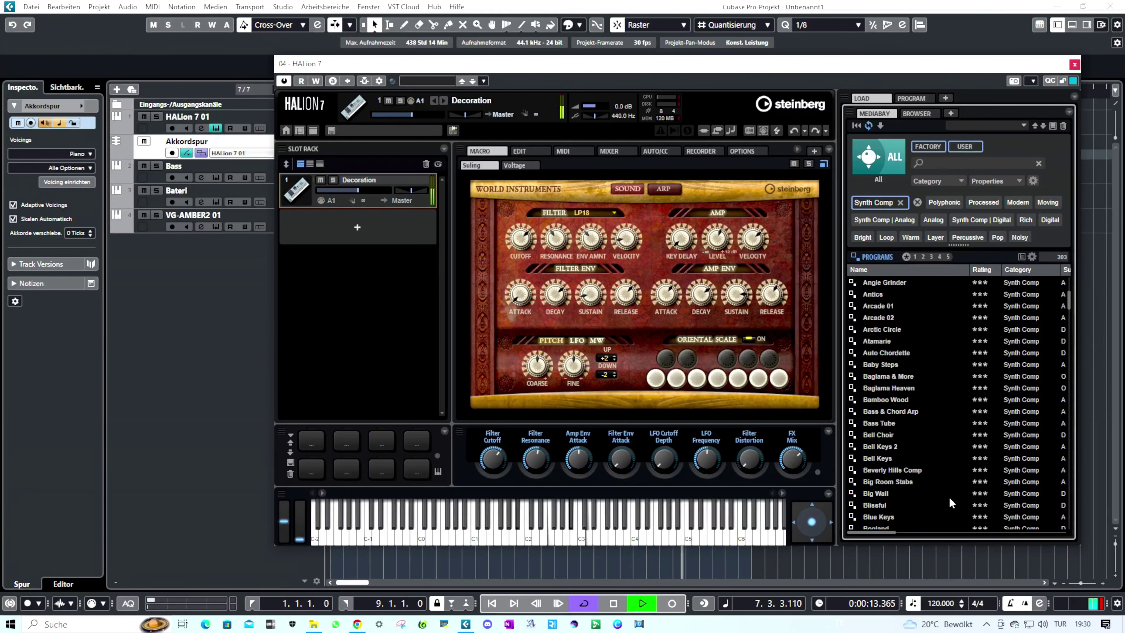
{"action": "scroll", "coordinate": [949, 497], "scroll_direction": "up", "scroll_amount": 3}
{"action": "left_click", "coordinate": [879, 157]}
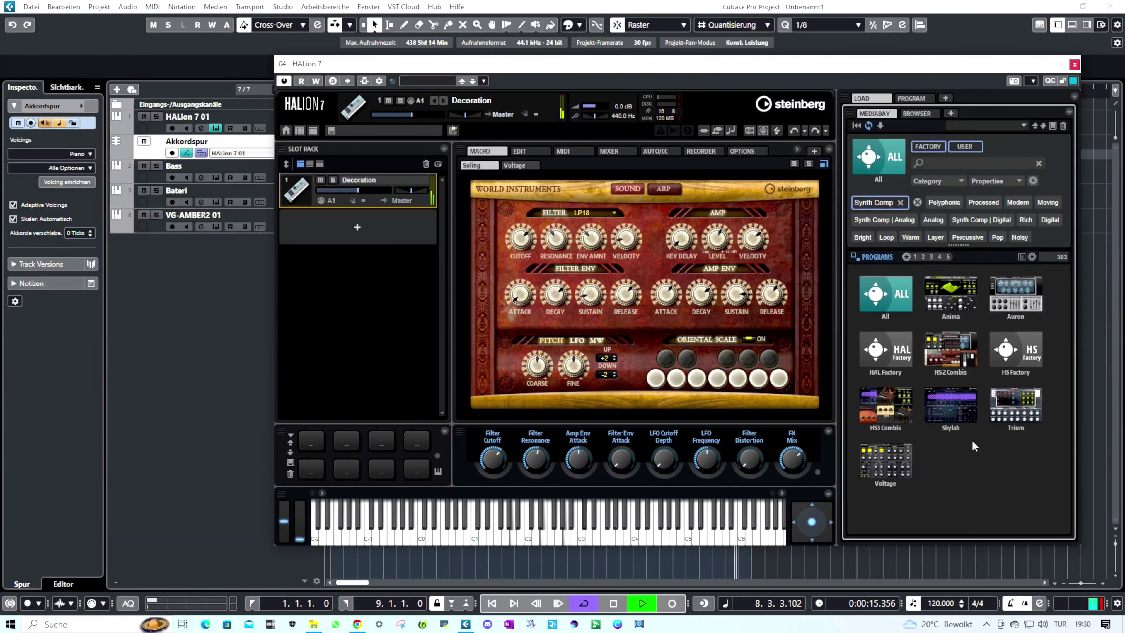
{"action": "left_click", "coordinate": [885, 295]}
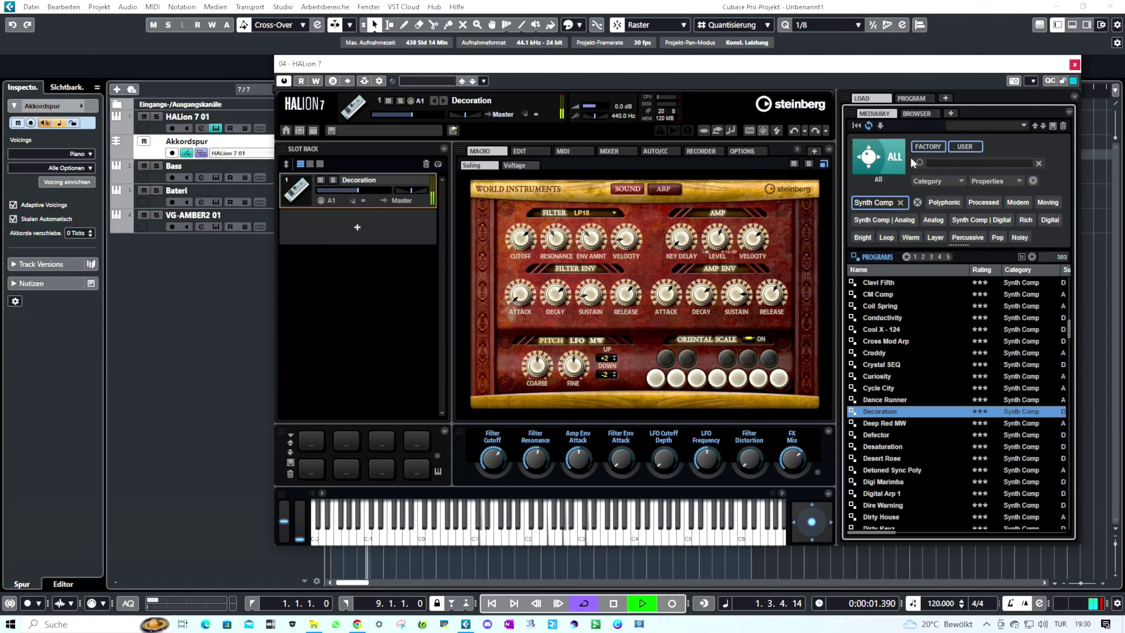
Step: Load Elektrochip Dance 1 again and raise its slot volume to -3.8 dB
{"action": "scroll", "coordinate": [919, 426], "scroll_direction": "down", "scroll_amount": 5}
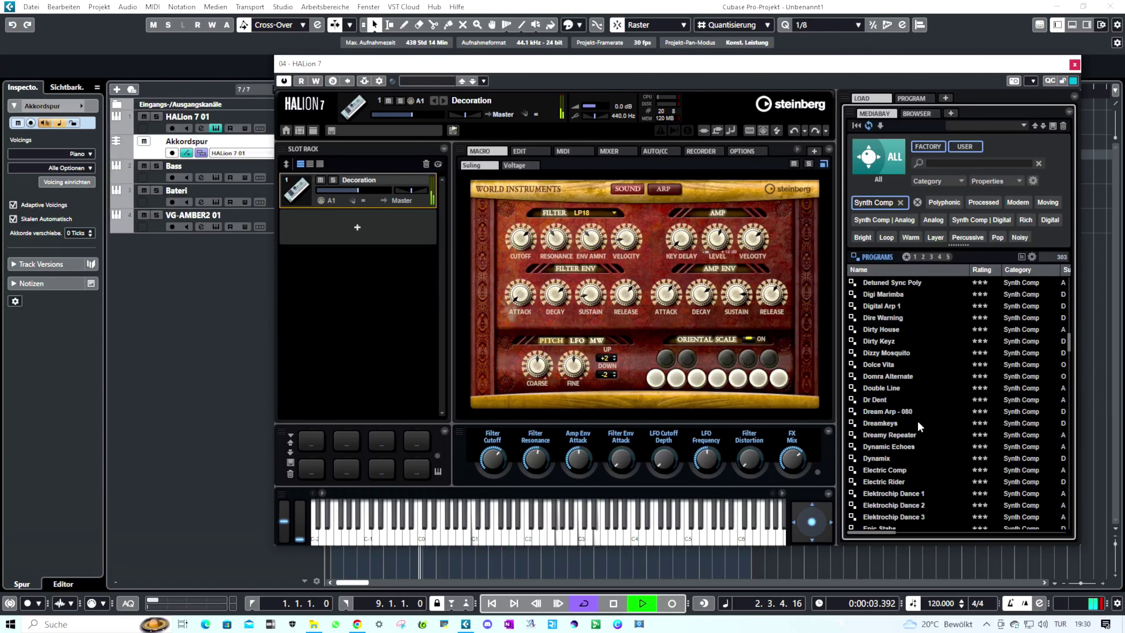
{"action": "double_click", "coordinate": [895, 493]}
{"action": "scroll", "coordinate": [938, 423], "scroll_direction": "down", "scroll_amount": 5}
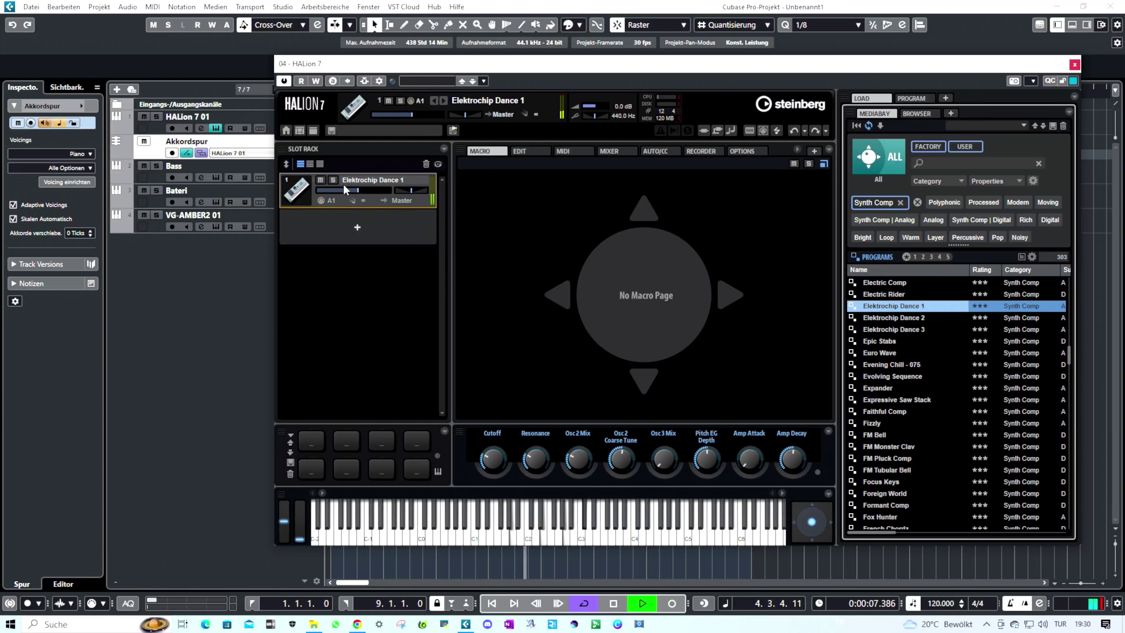
{"action": "left_click", "coordinate": [365, 193]}
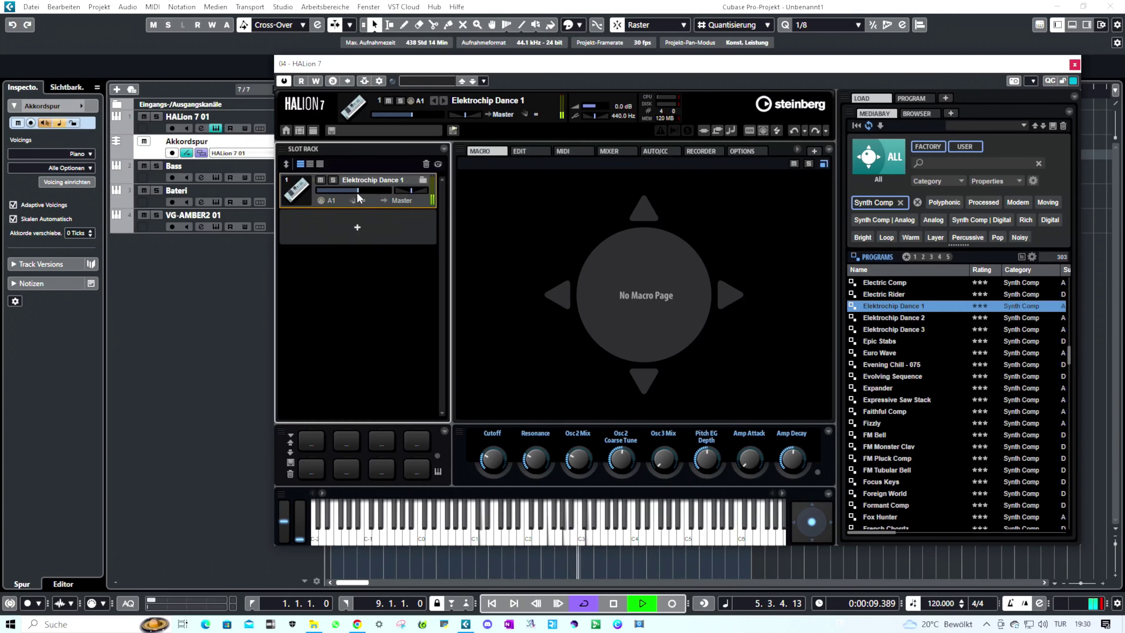
{"action": "left_click_drag", "start_coordinate": [358, 197], "coordinate": [376, 196]}
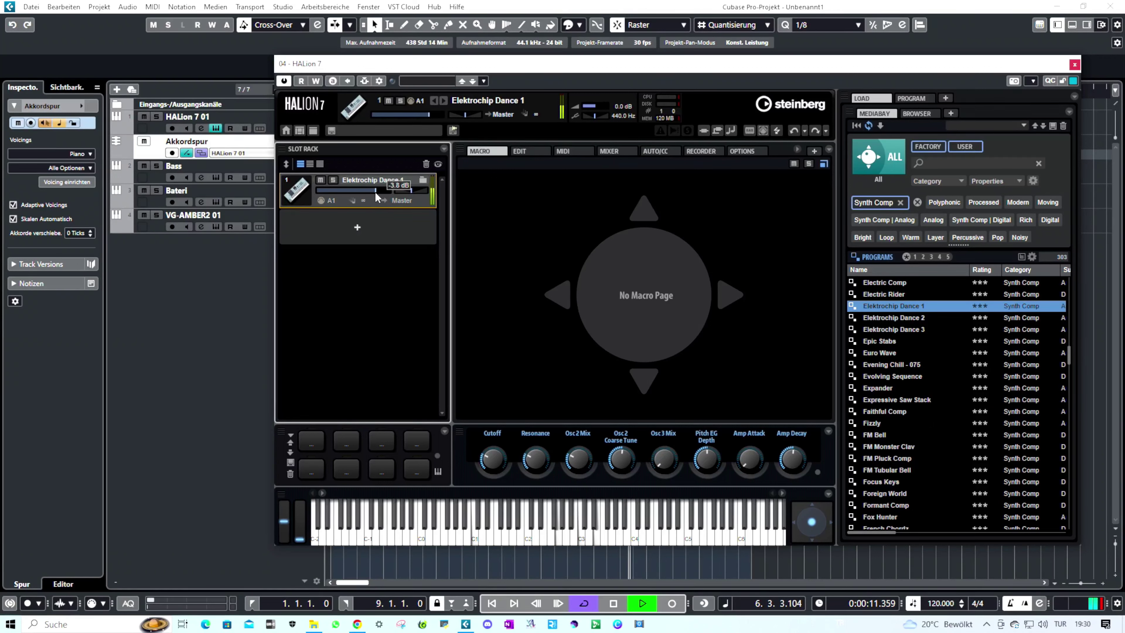
Step: Audition Evening Chill - 075, load Focus Keys instead, stop playback and close the HALion 7 window
{"action": "double_click", "coordinate": [908, 364]}
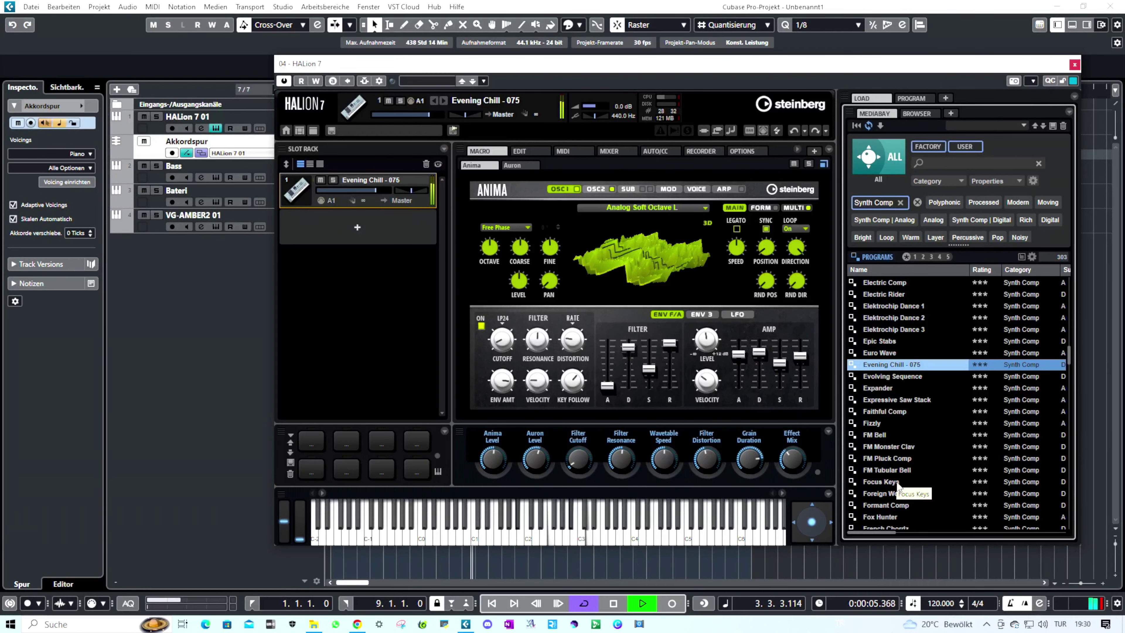
{"action": "double_click", "coordinate": [897, 485]}
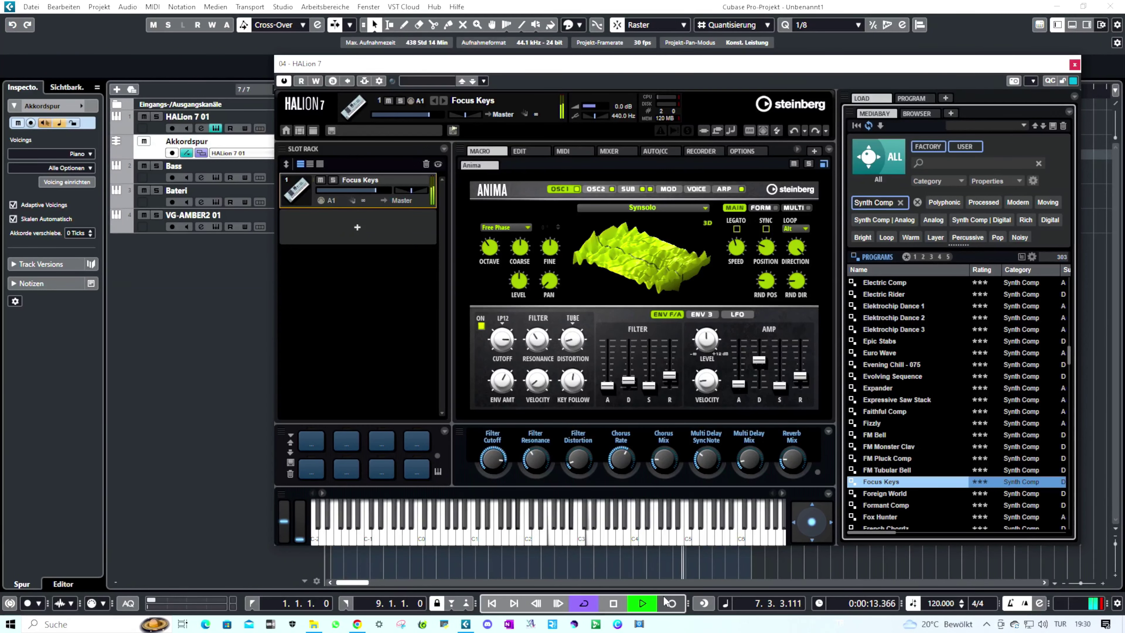
{"action": "left_click", "coordinate": [612, 603]}
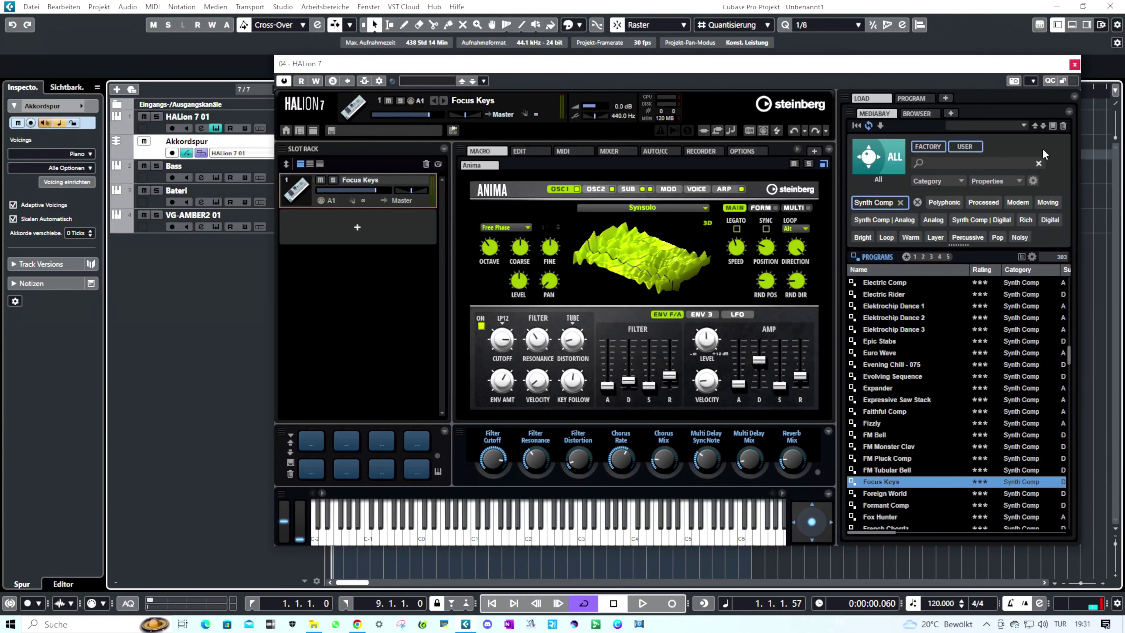
{"action": "left_click", "coordinate": [1075, 65]}
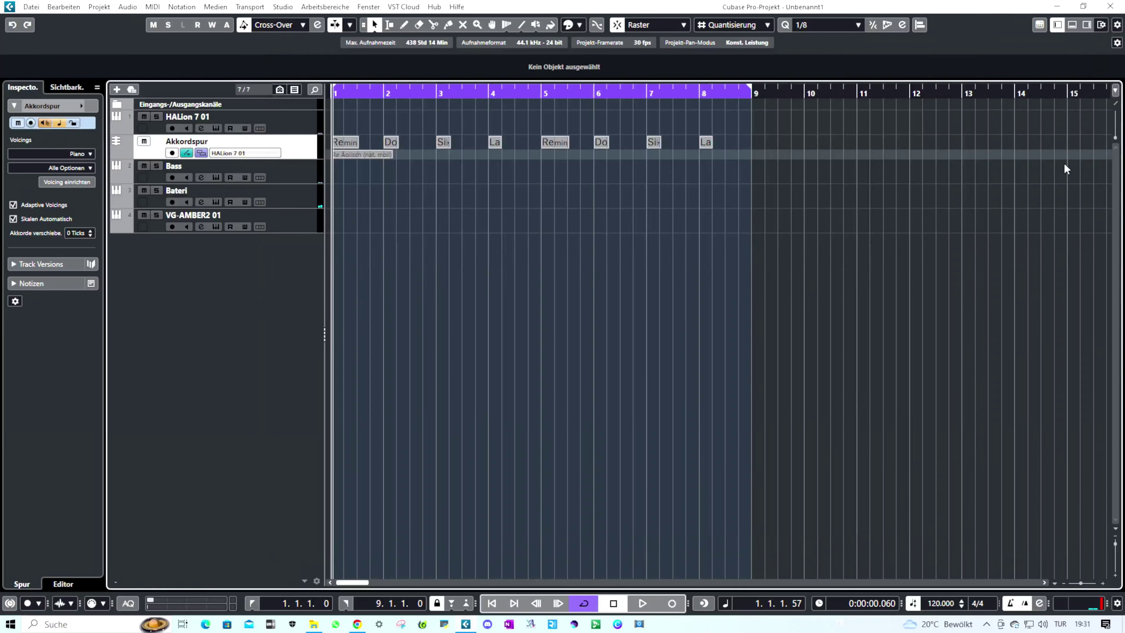